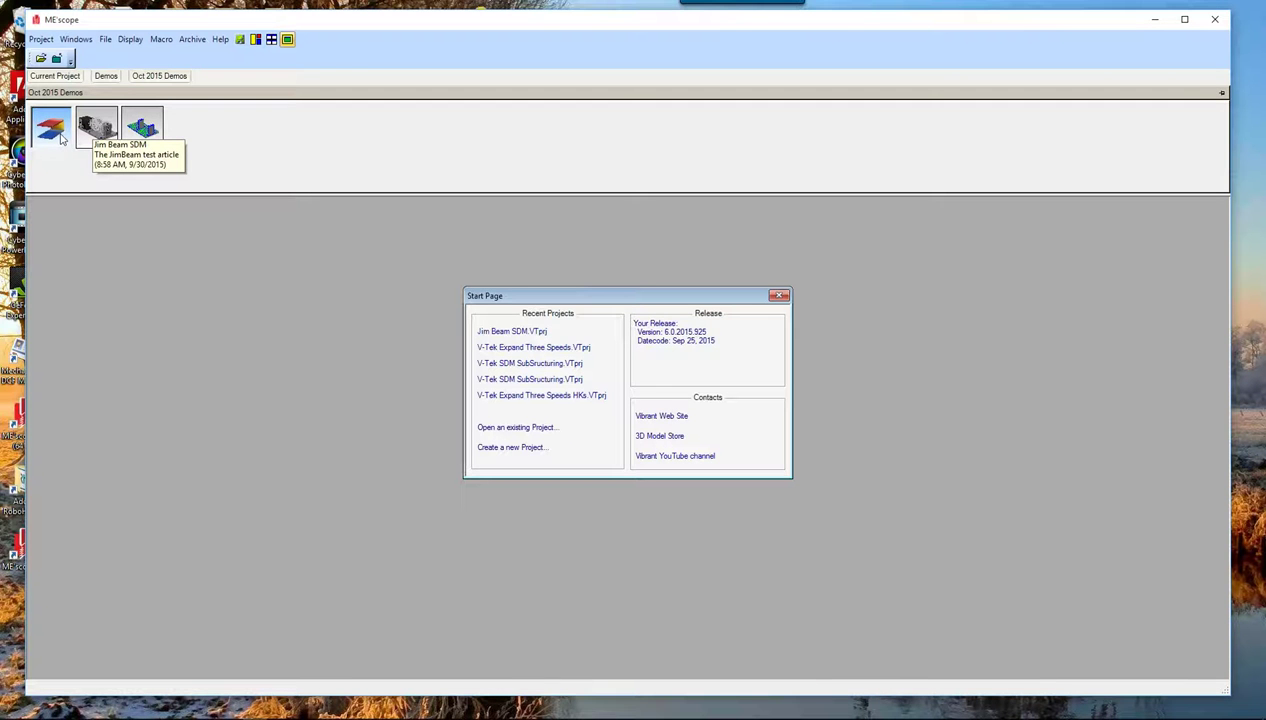
# Open the Jim Beam SDM demo project, animate the structure with the EMA Modes shapes, and tile the windows around it.
pyautogui.click(62, 138)
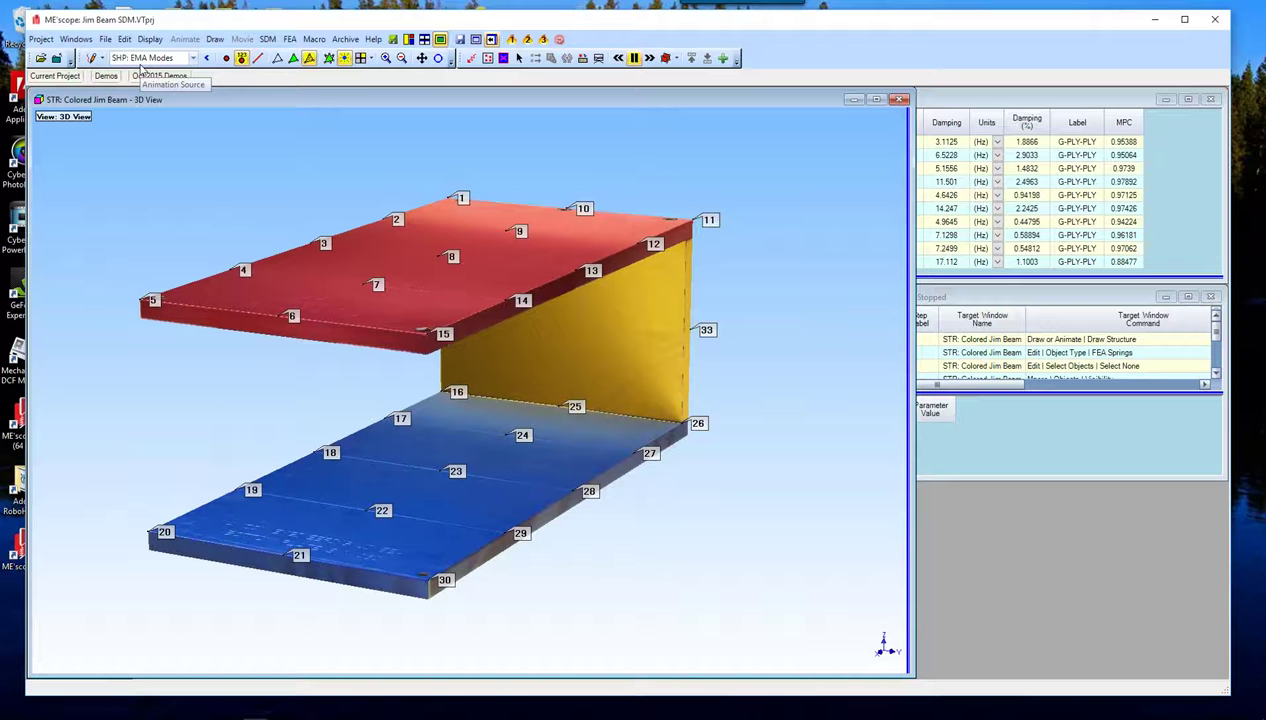
pyautogui.rightClick(236, 144)
pyautogui.moveTo(262, 196)
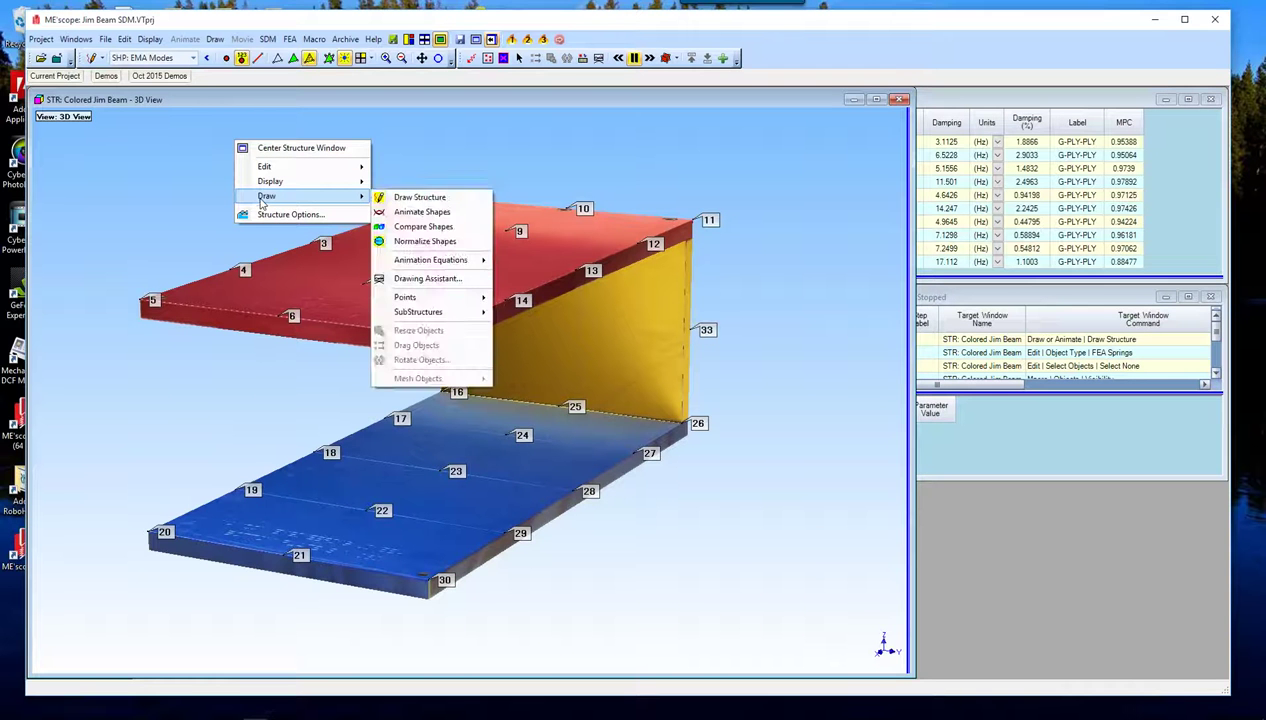
pyautogui.click(424, 213)
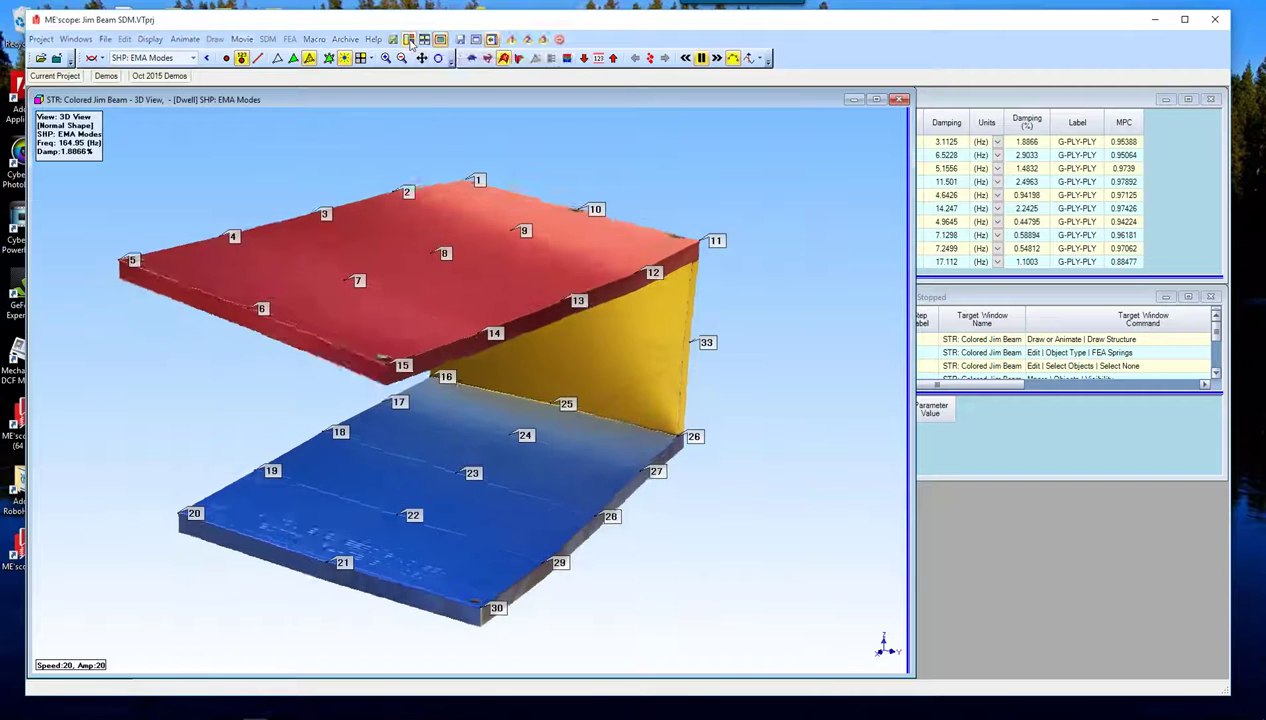
pyautogui.click(409, 40)
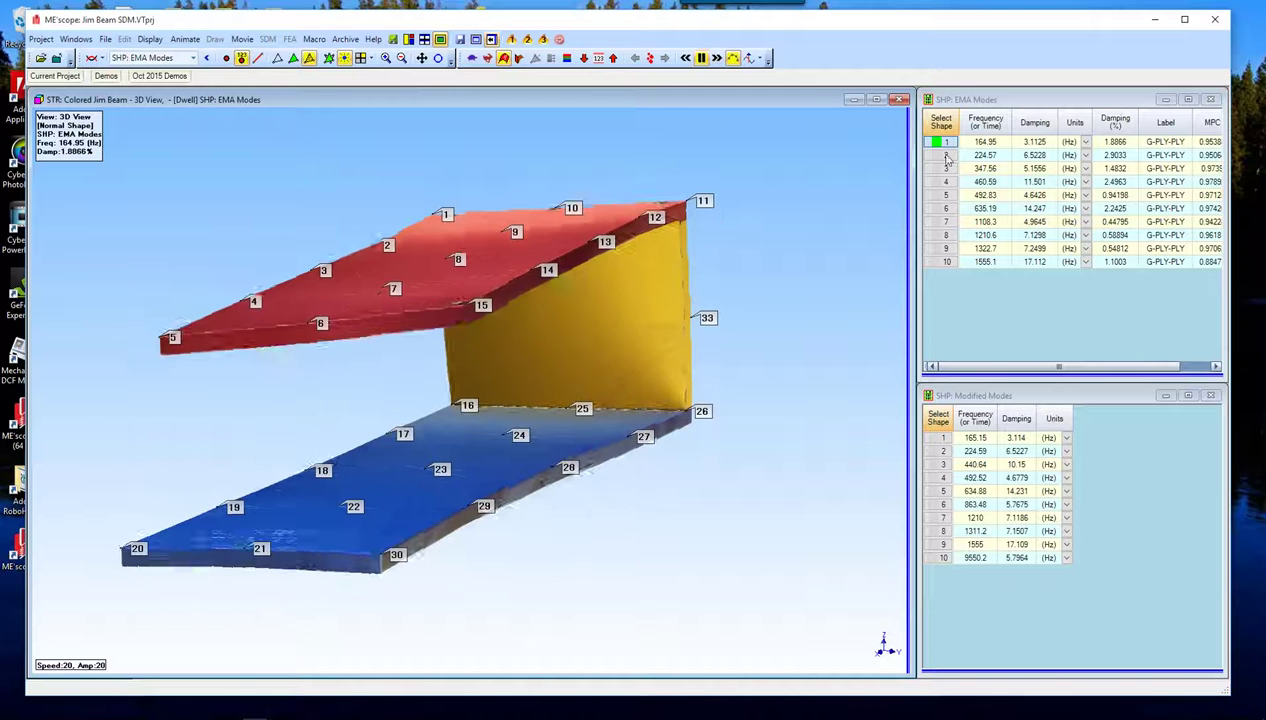
# Play EMA mode shapes 2, 3 and 4 in turn, examining shape 4 from several viewing angles.
pyautogui.click(985, 104)
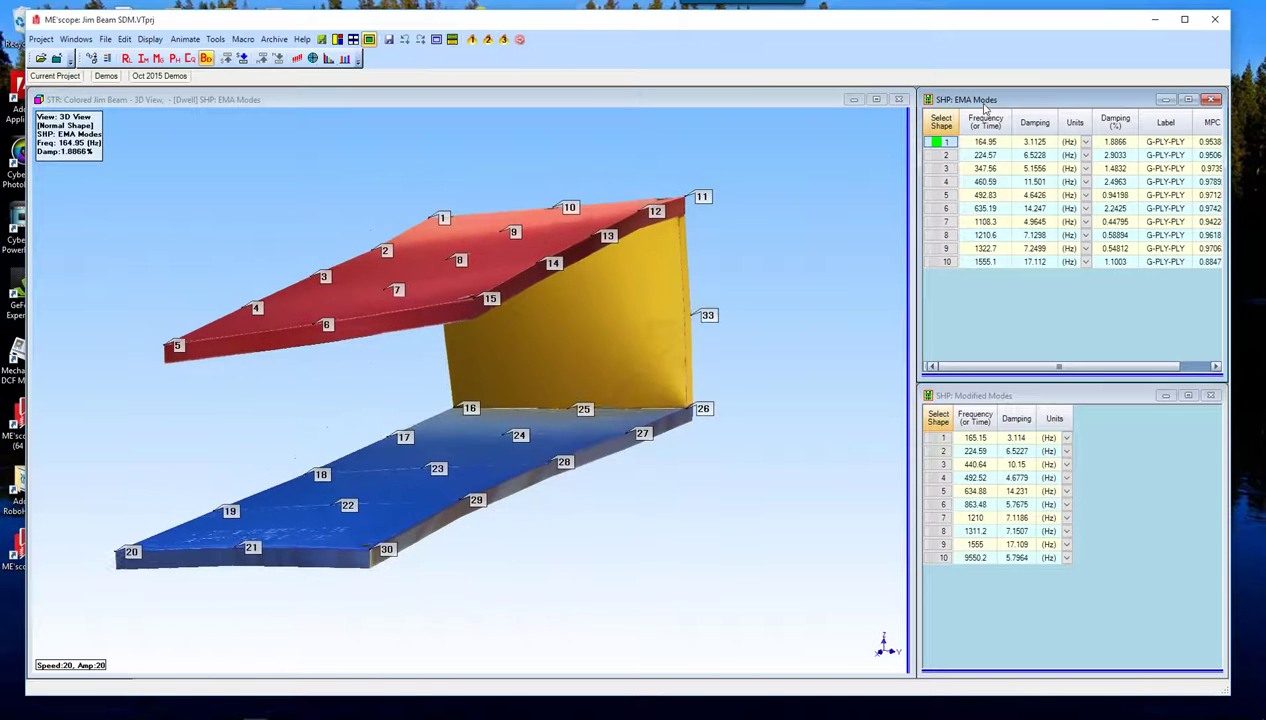
pyautogui.click(944, 156)
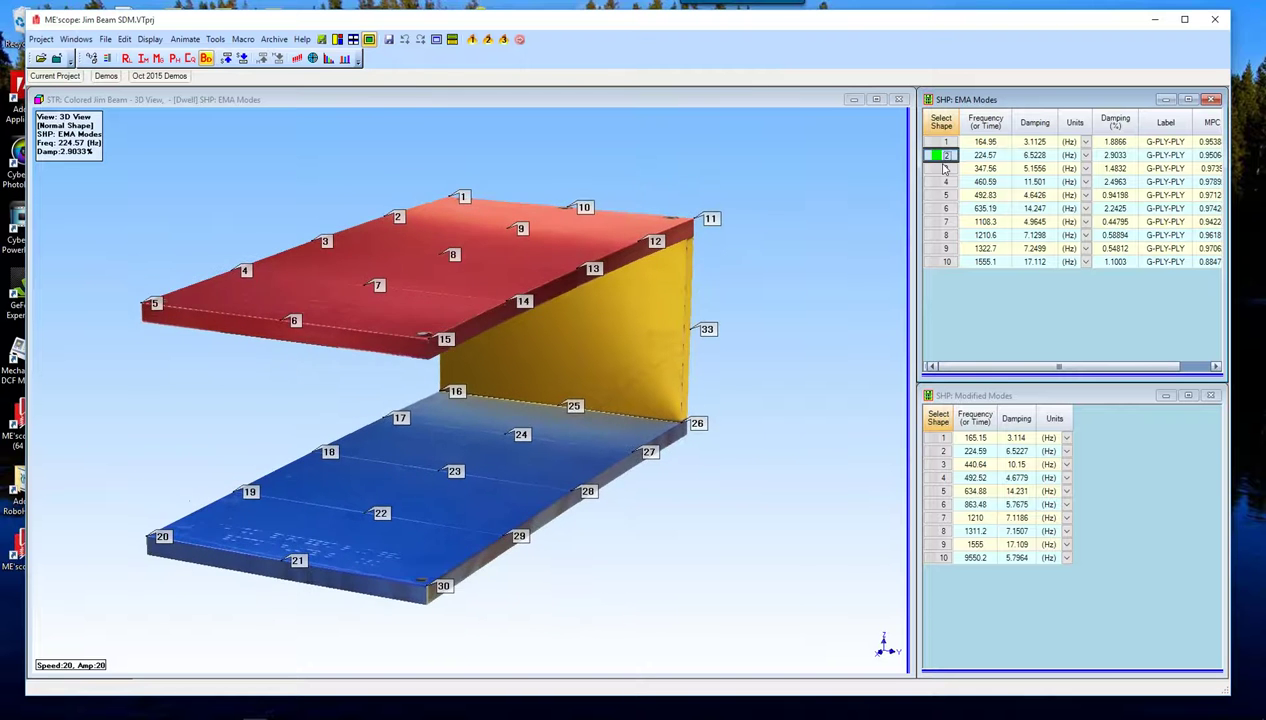
pyautogui.click(945, 169)
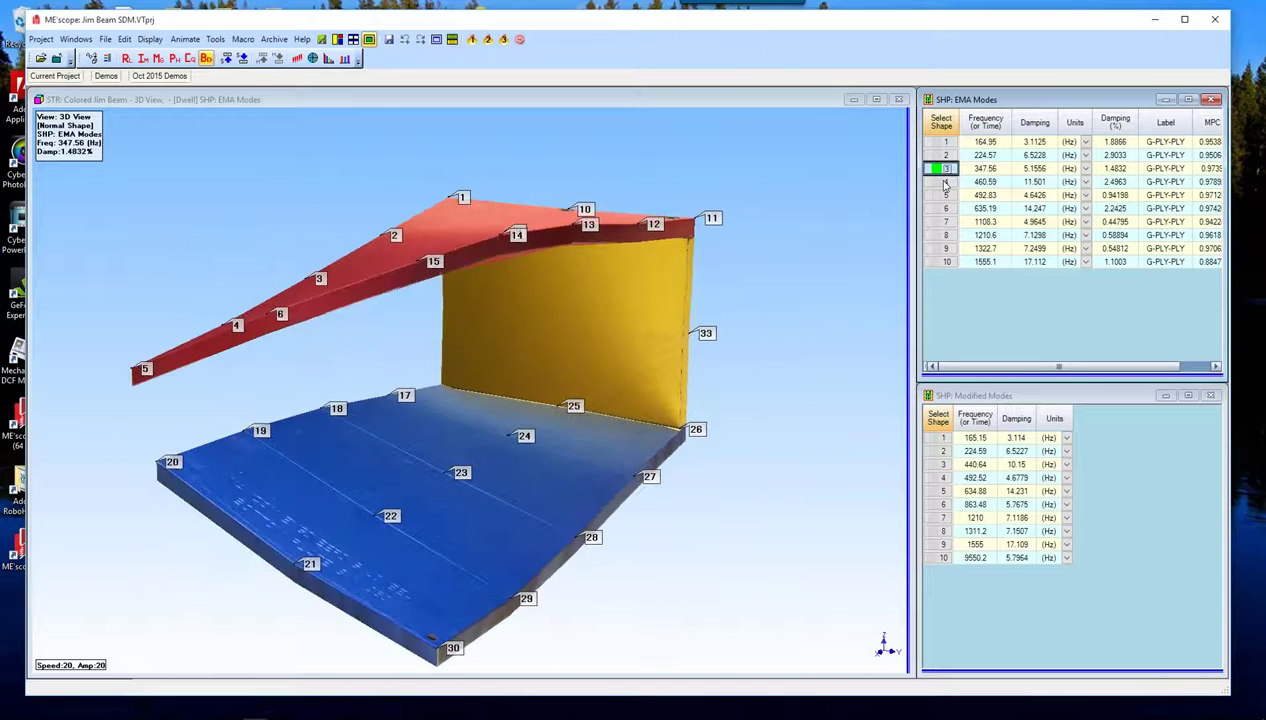
pyautogui.click(945, 182)
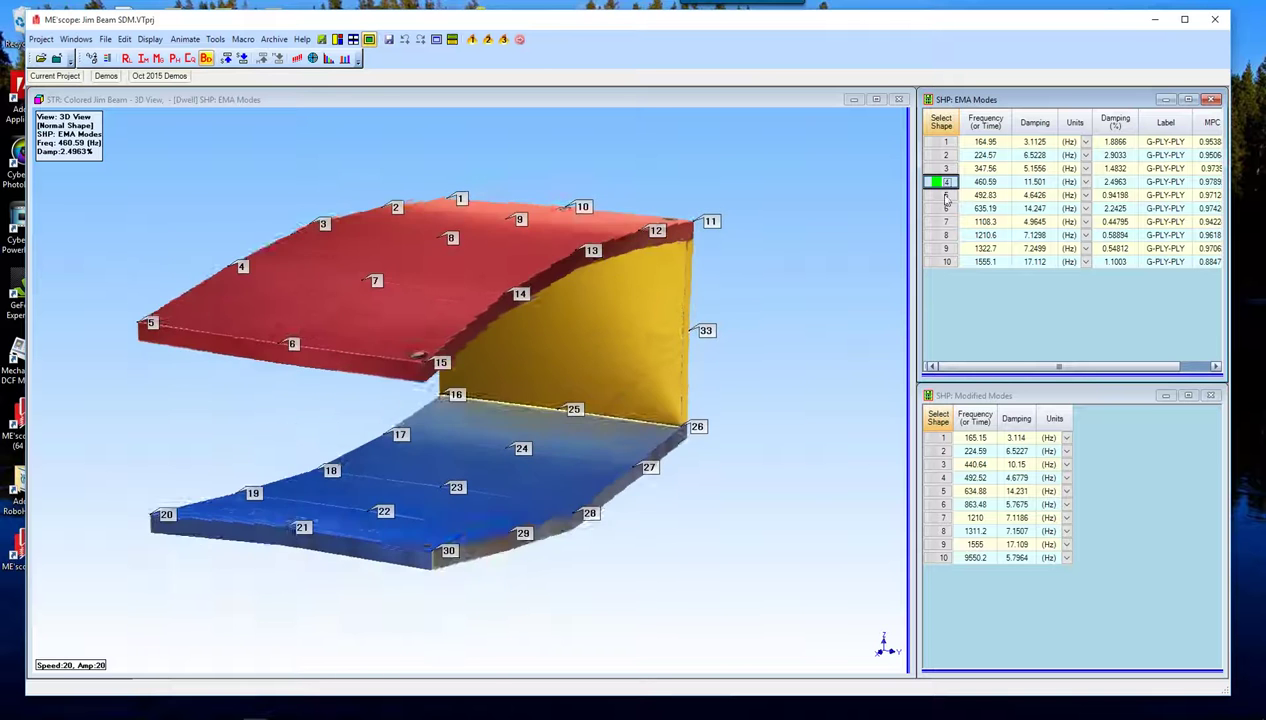
pyautogui.moveTo(755, 258); pyautogui.dragTo(578, 268)
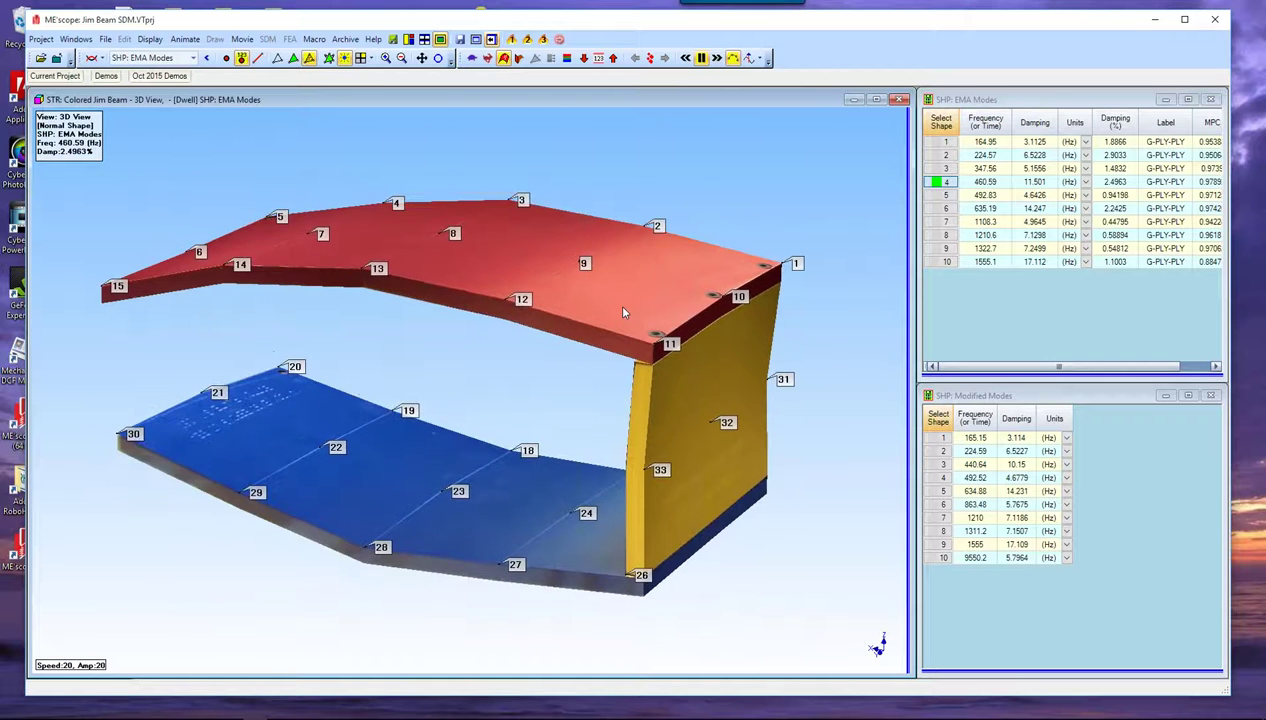
pyautogui.moveTo(622, 313); pyautogui.dragTo(474, 376)
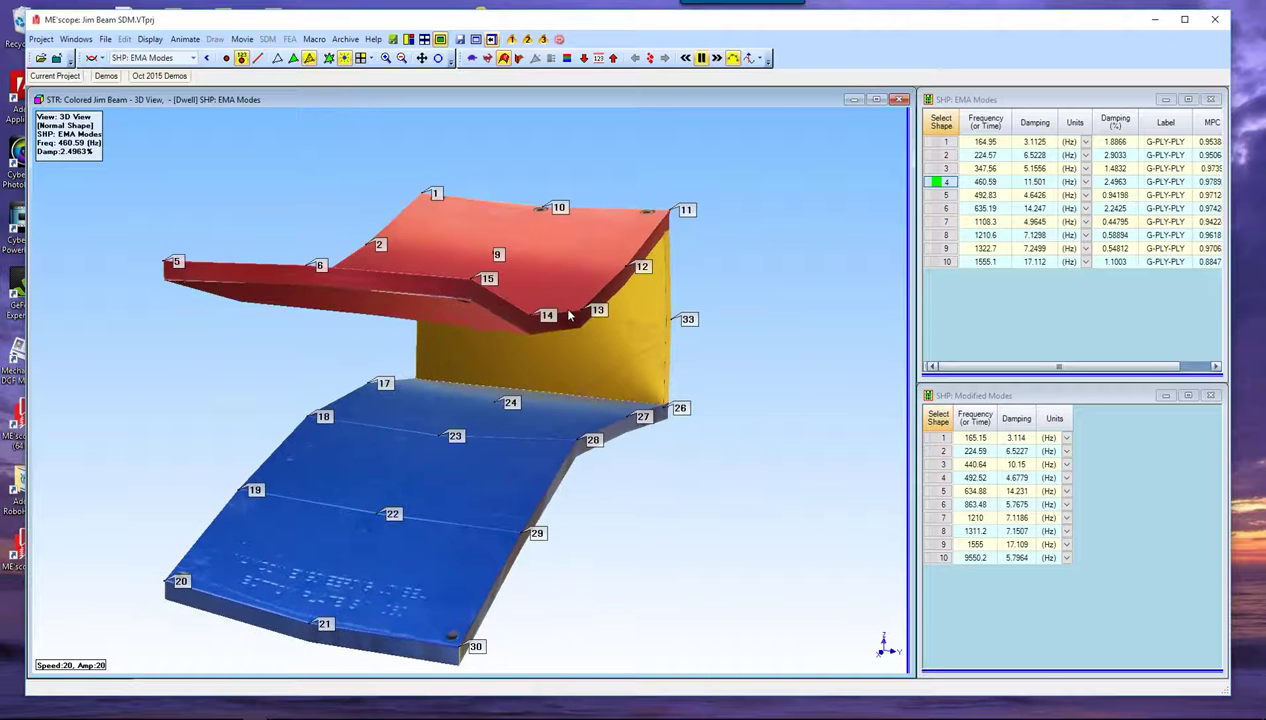
# Play EMA mode shape 1 and examine the beam's motion from the side and from a lower angle.
pyautogui.click(946, 141)
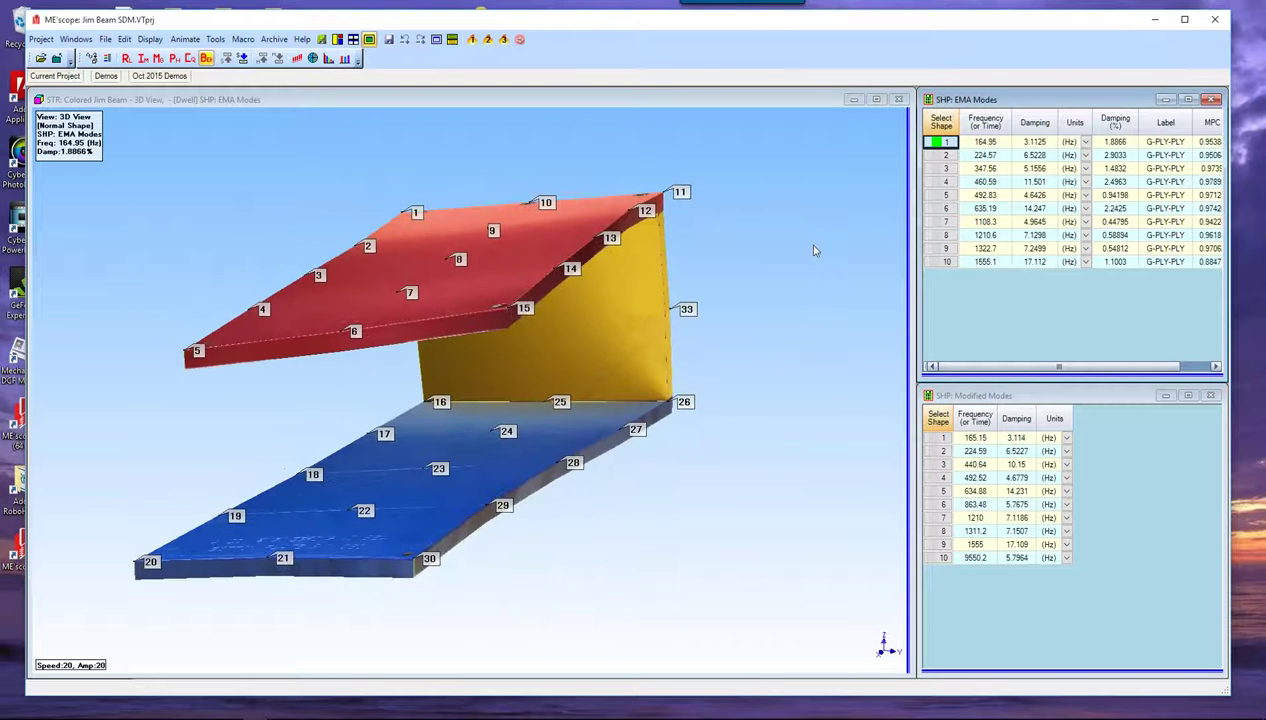
pyautogui.click(805, 251)
pyautogui.moveTo(787, 256); pyautogui.dragTo(651, 253)
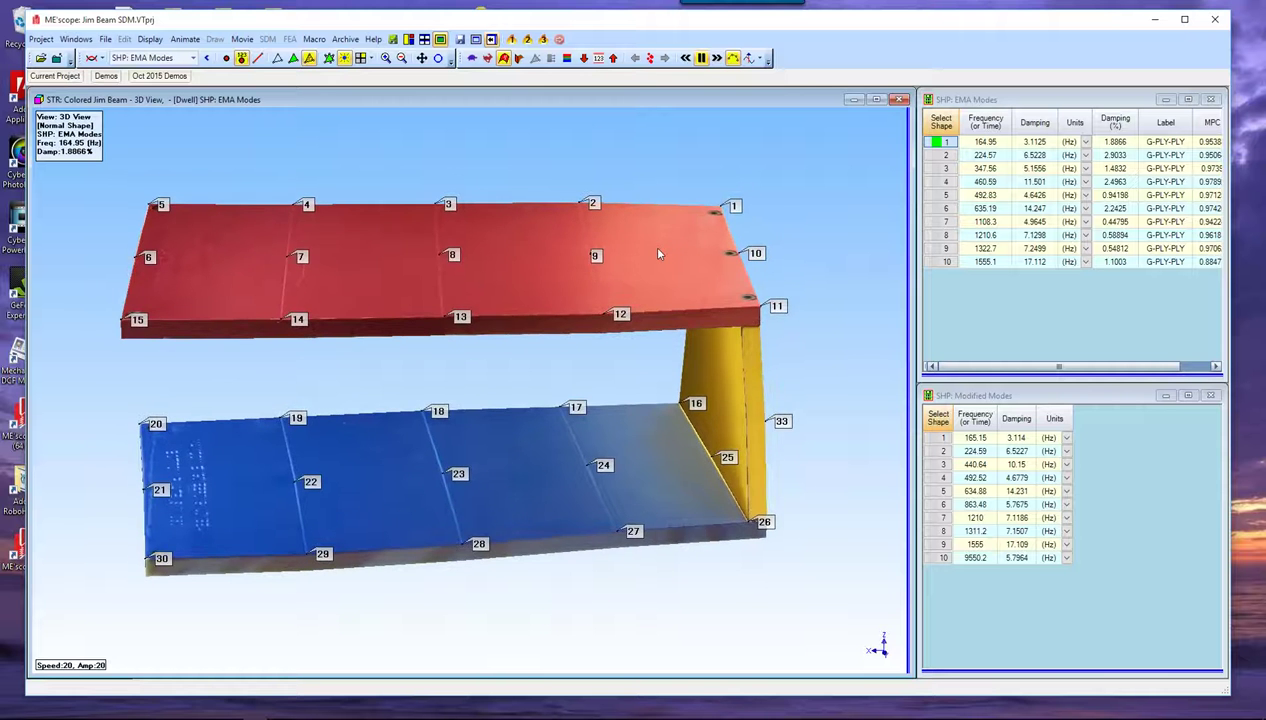
pyautogui.moveTo(658, 254); pyautogui.dragTo(652, 393)
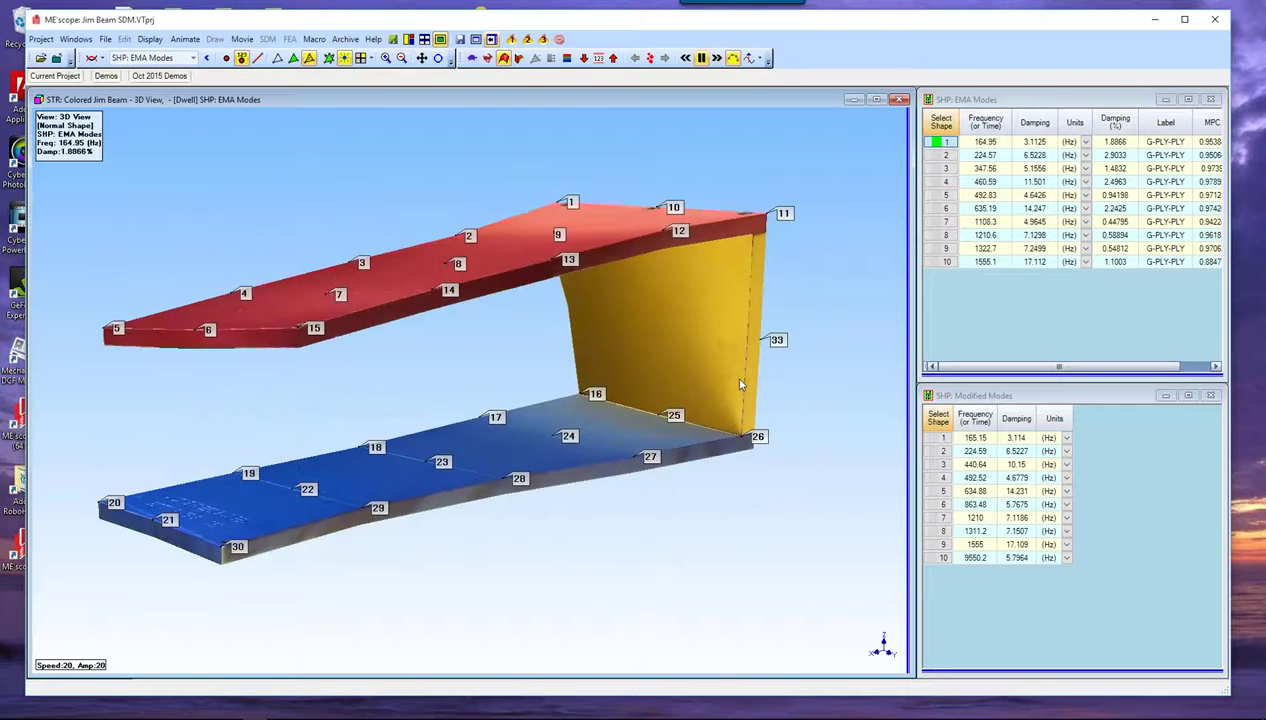
# Play EMA mode shapes 2, 3 and 4 from the new viewing angle, comparing shape 2 directly with shape 4.
pyautogui.click(948, 156)
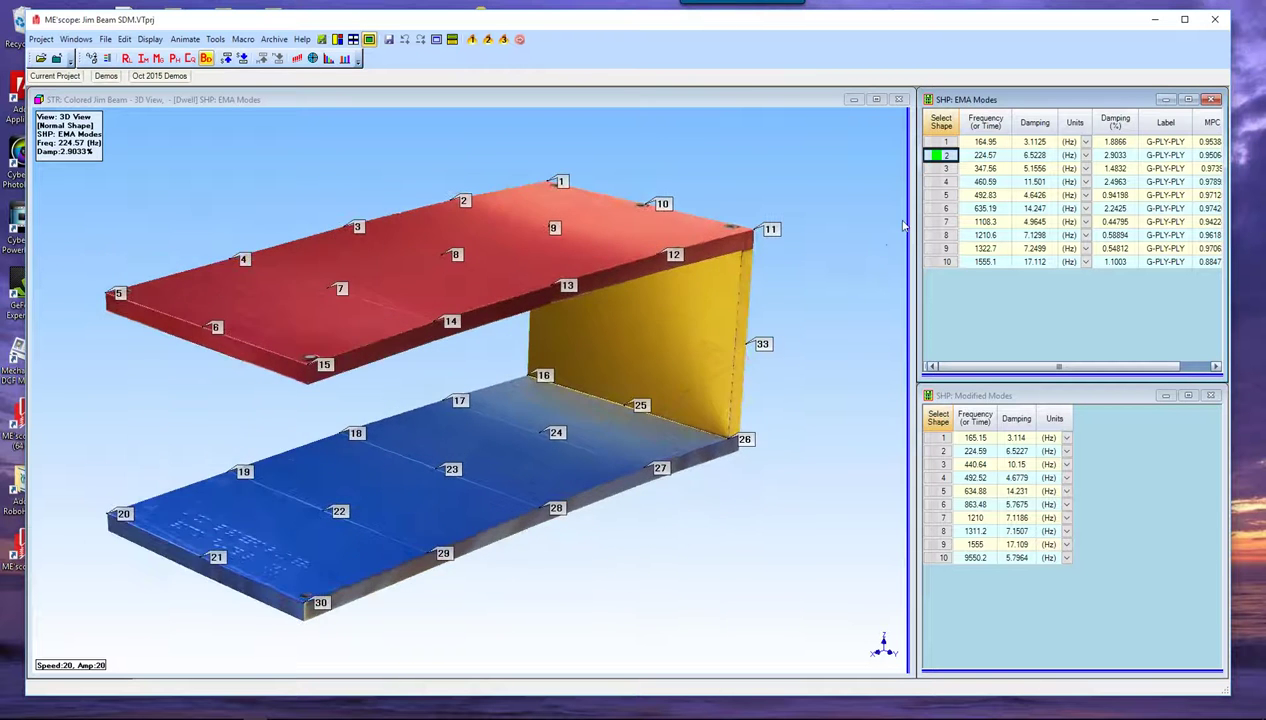
pyautogui.click(947, 169)
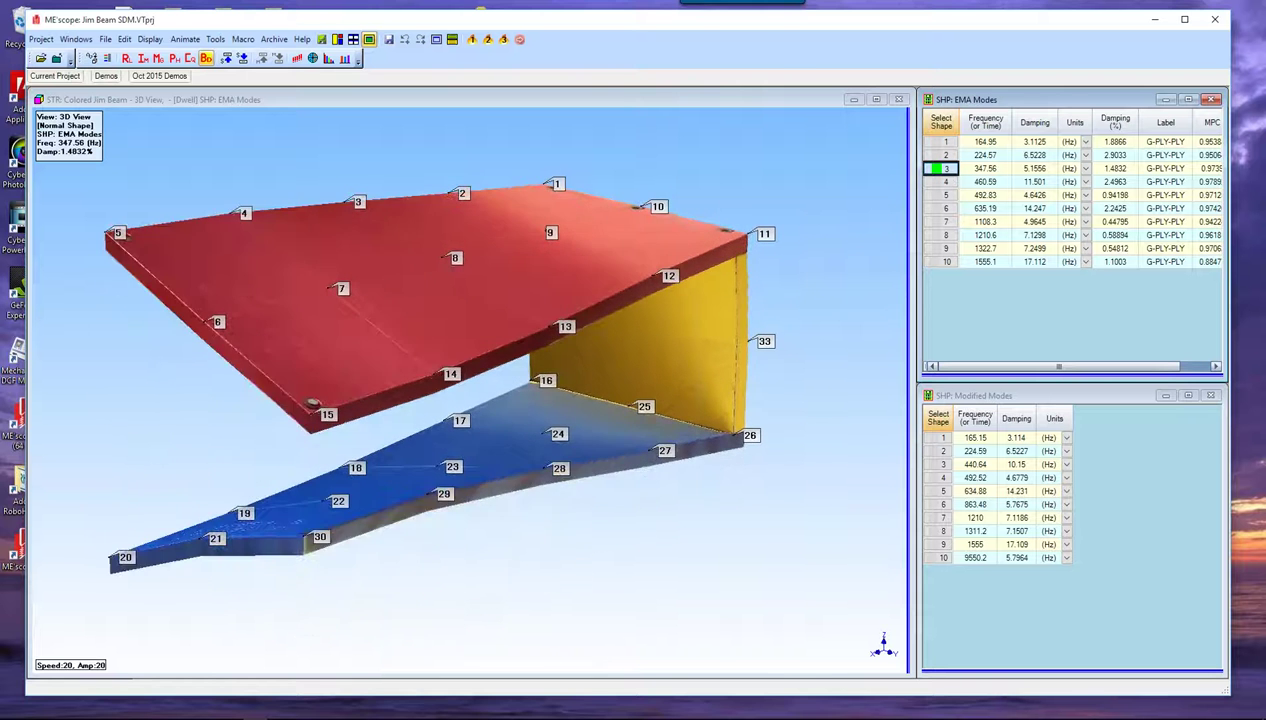
pyautogui.click(943, 182)
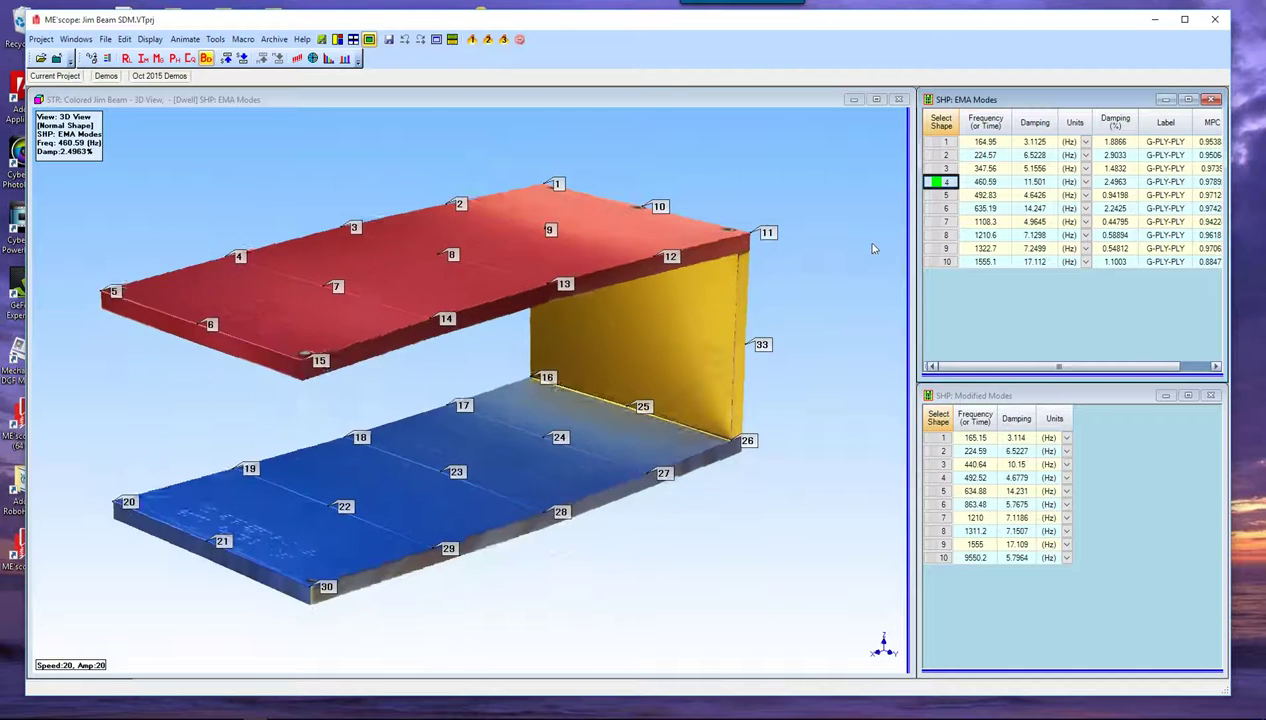
pyautogui.click(945, 155)
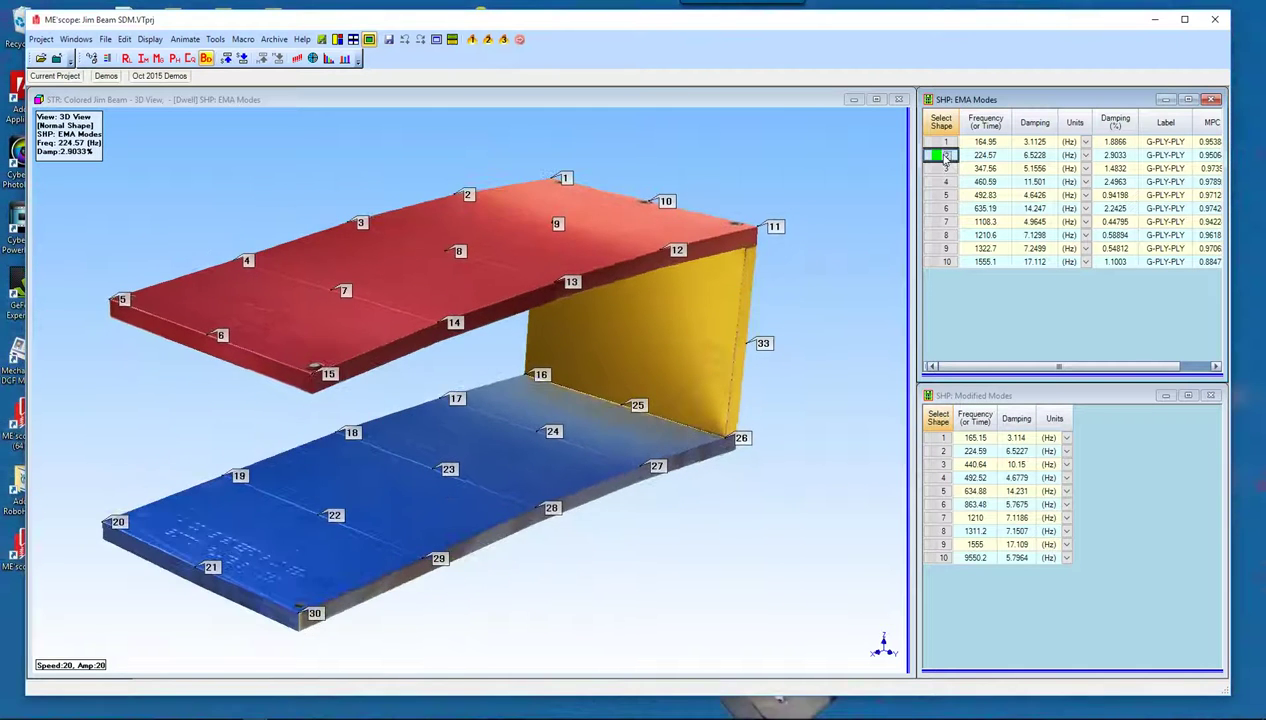
pyautogui.click(944, 182)
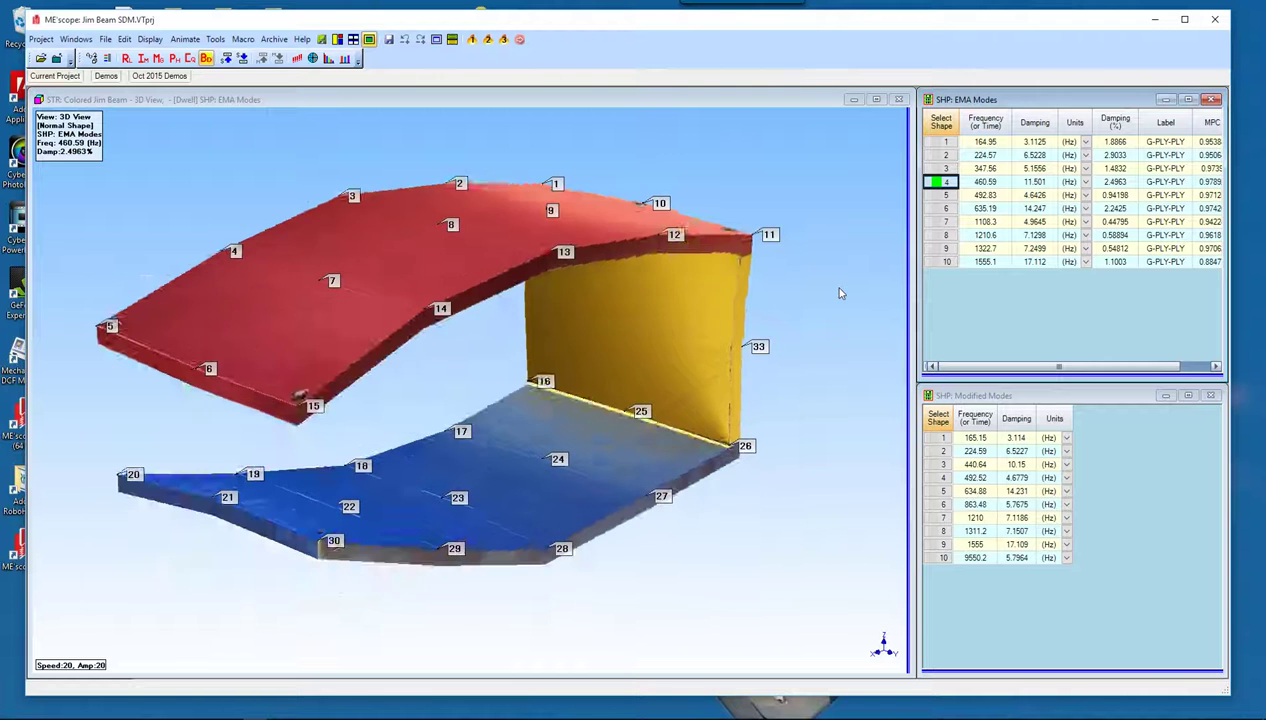
pyautogui.moveTo(831, 275)
pyautogui.mouseDown()
pyautogui.moveTo(765, 330)
pyautogui.moveTo(668, 352)
pyautogui.moveTo(741, 337)
pyautogui.moveTo(825, 291)
pyautogui.mouseUp()
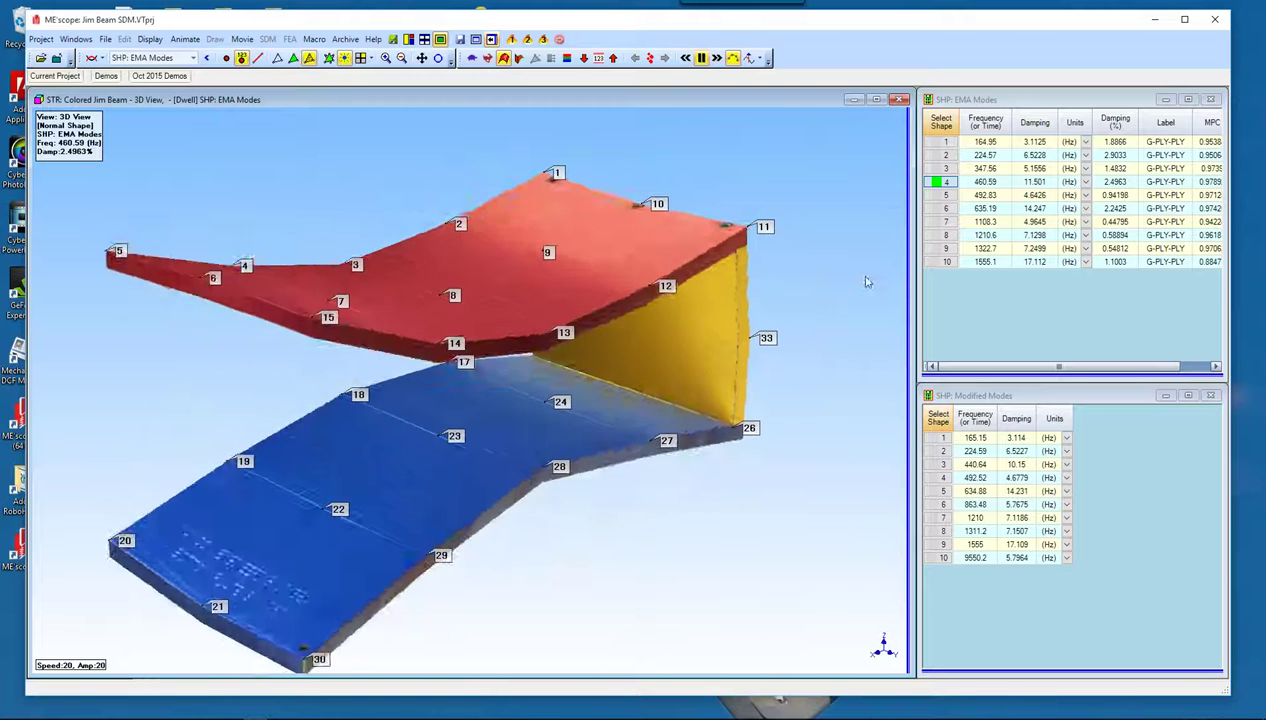
# Play EMA mode shapes 5 through 8, replaying shapes 7 and 8 to compare their deformation.
pyautogui.click(946, 195)
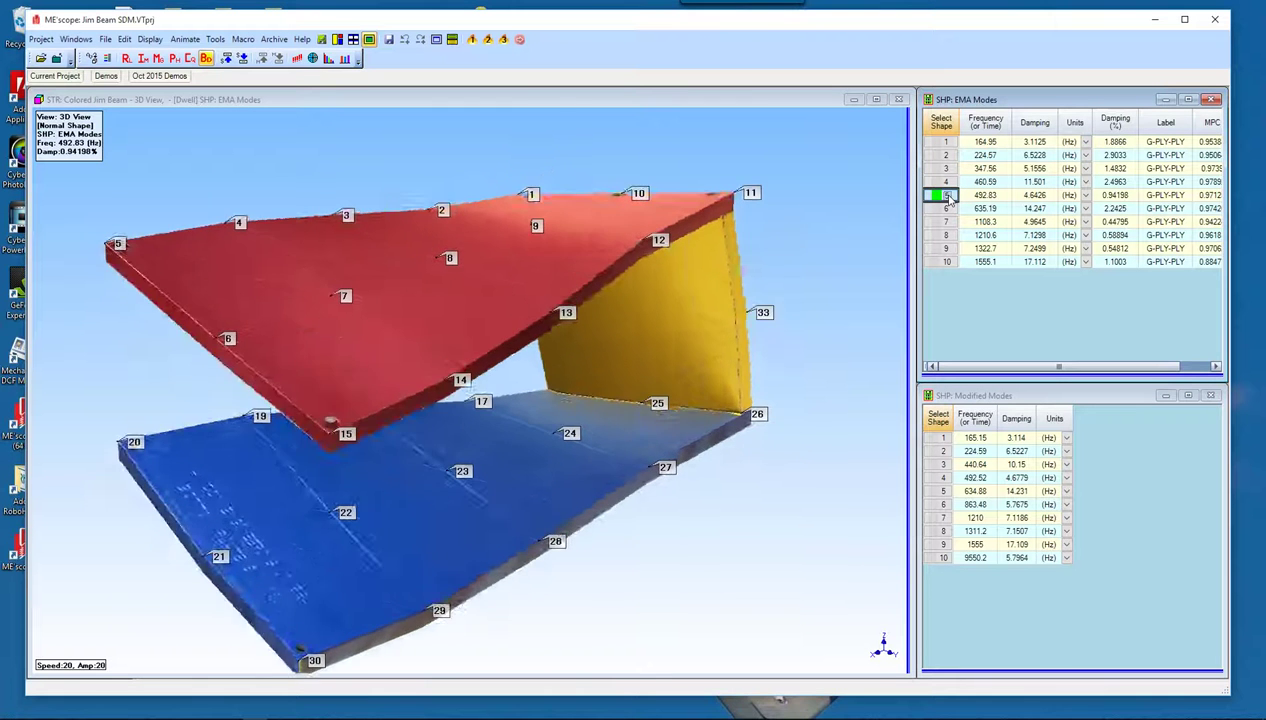
pyautogui.click(945, 209)
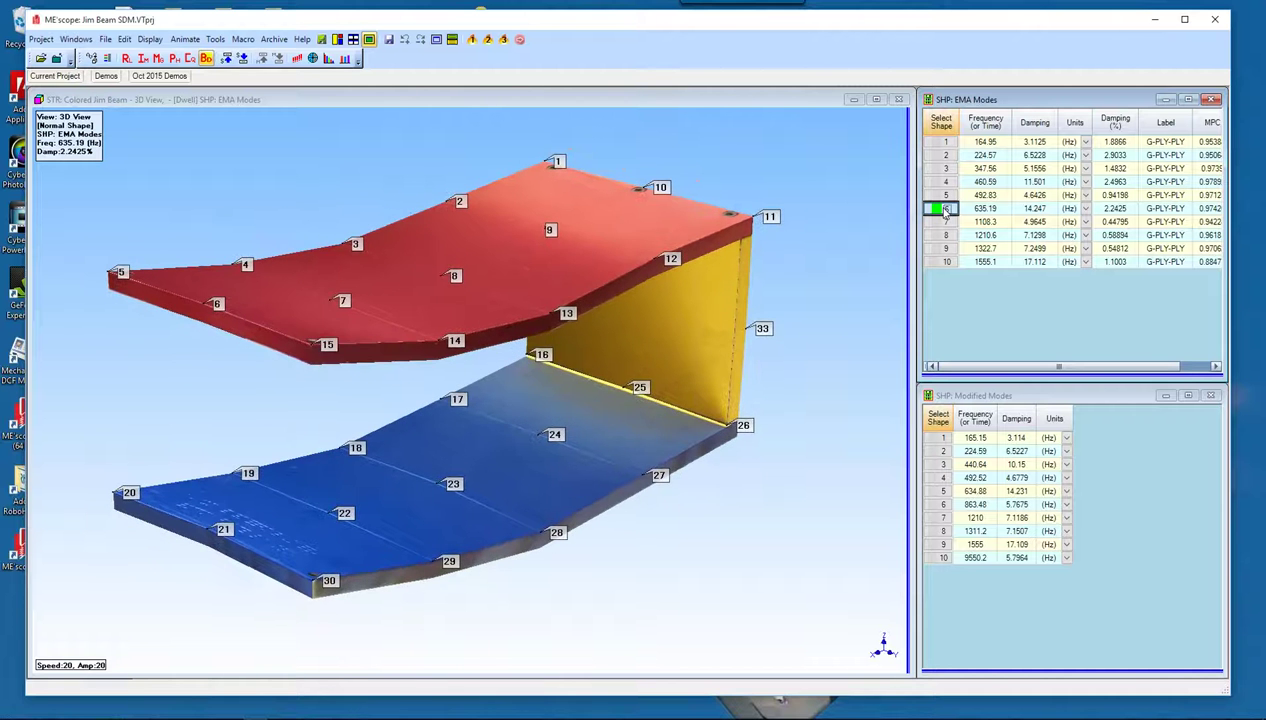
pyautogui.click(943, 222)
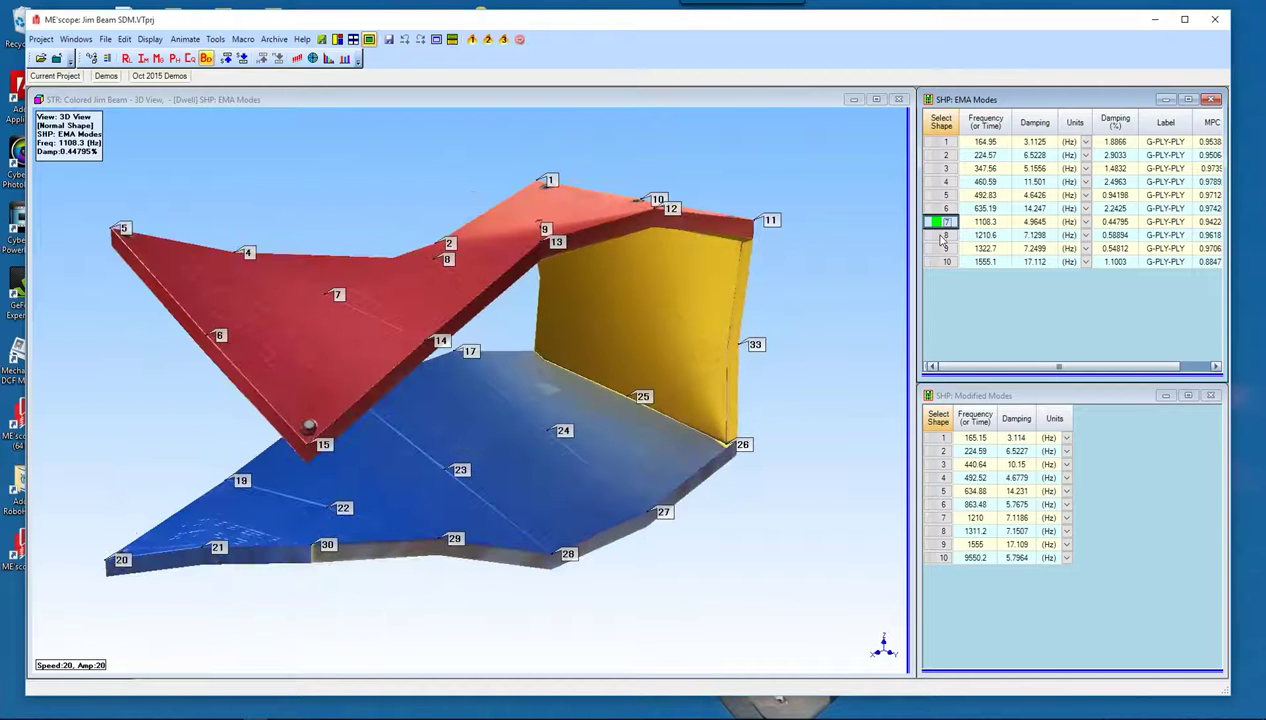
pyautogui.click(942, 237)
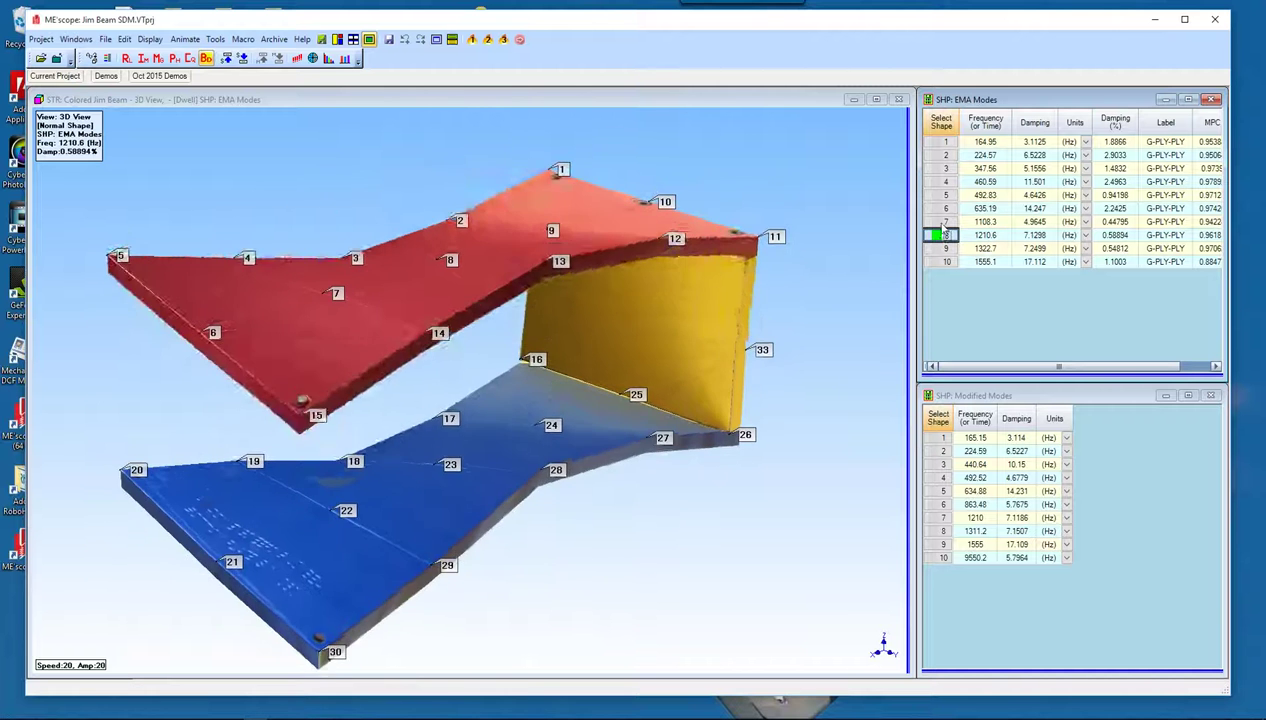
pyautogui.click(943, 223)
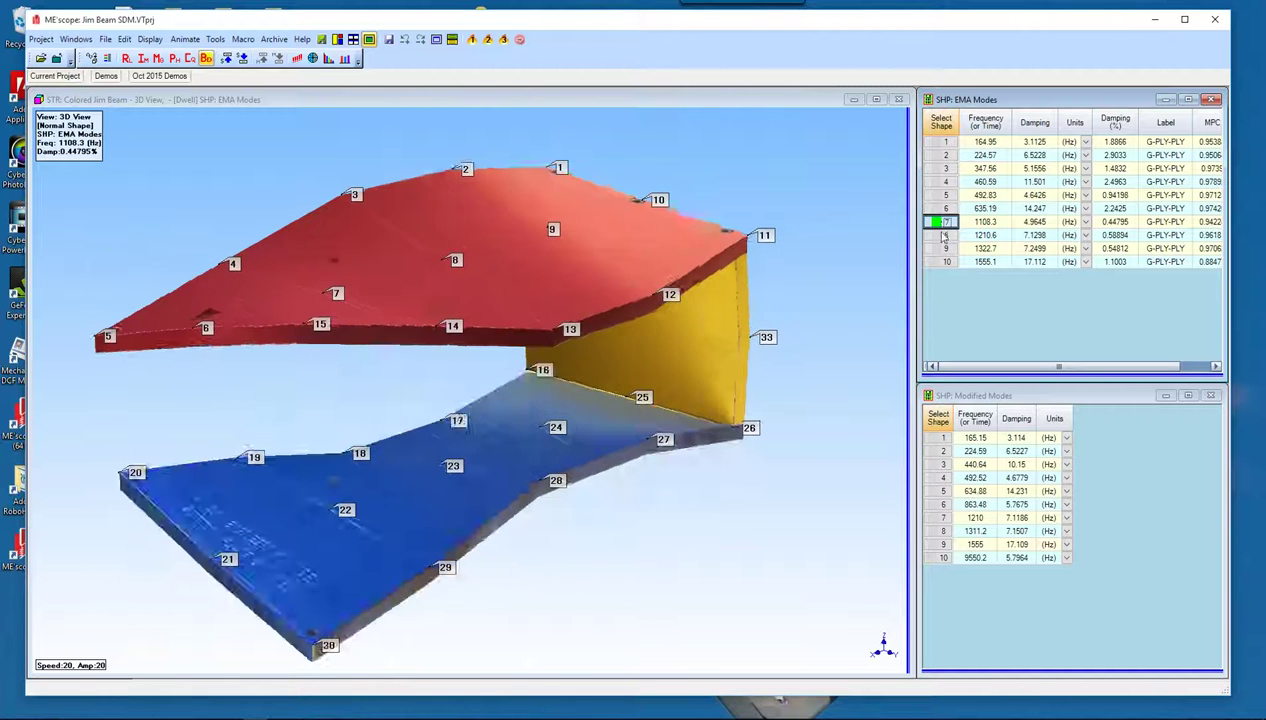
pyautogui.click(944, 236)
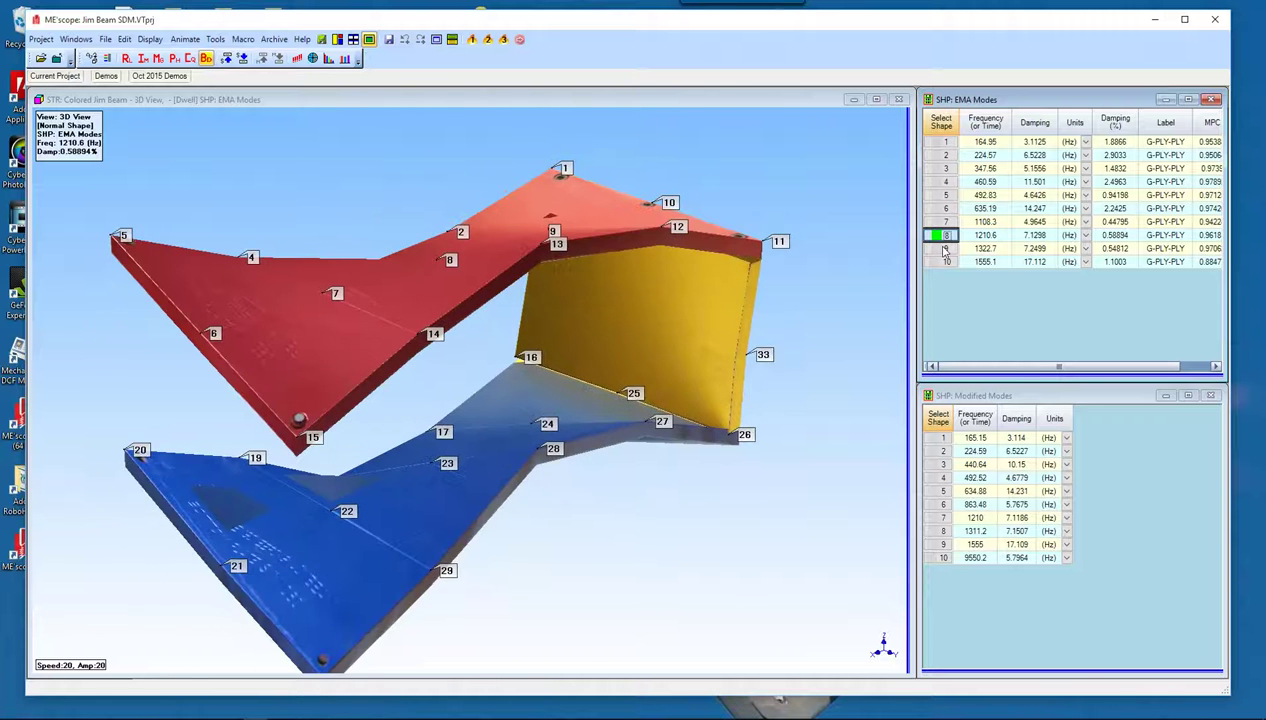
# Play EMA mode shapes 9 and 10, examining how the plates and the back plate bend from different angles.
pyautogui.click(945, 249)
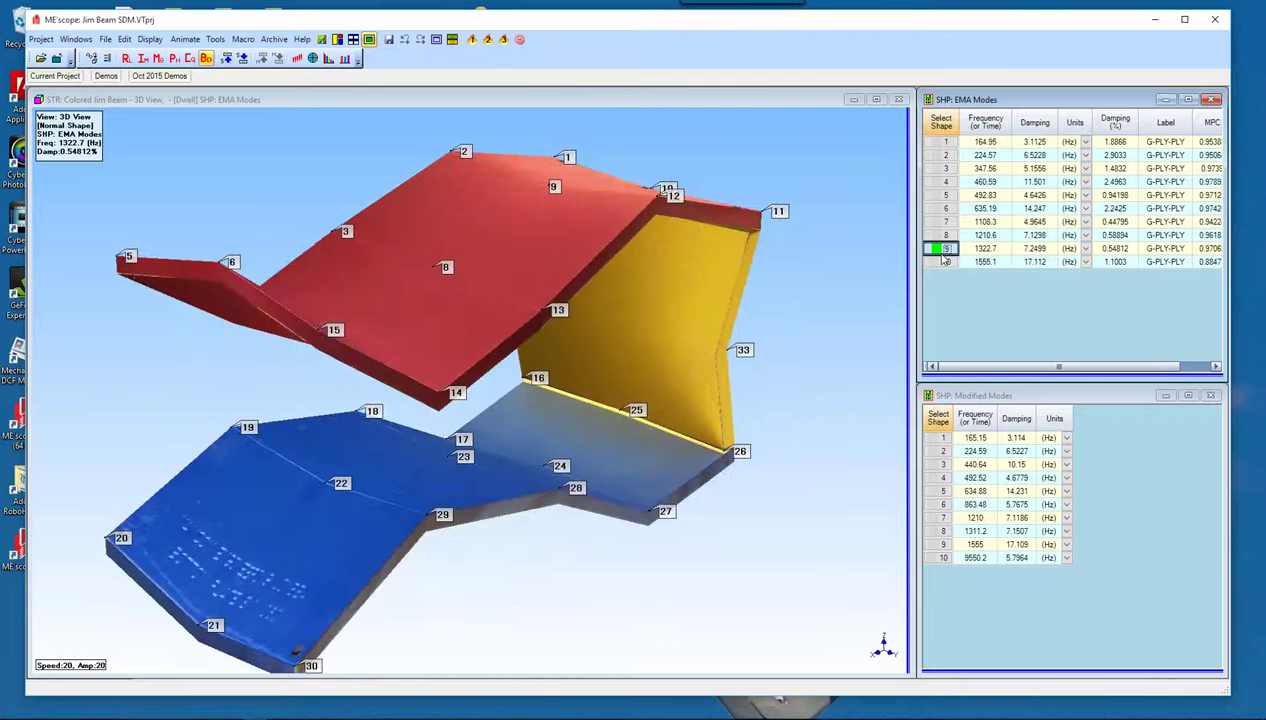
pyautogui.moveTo(731, 329); pyautogui.dragTo(606, 316)
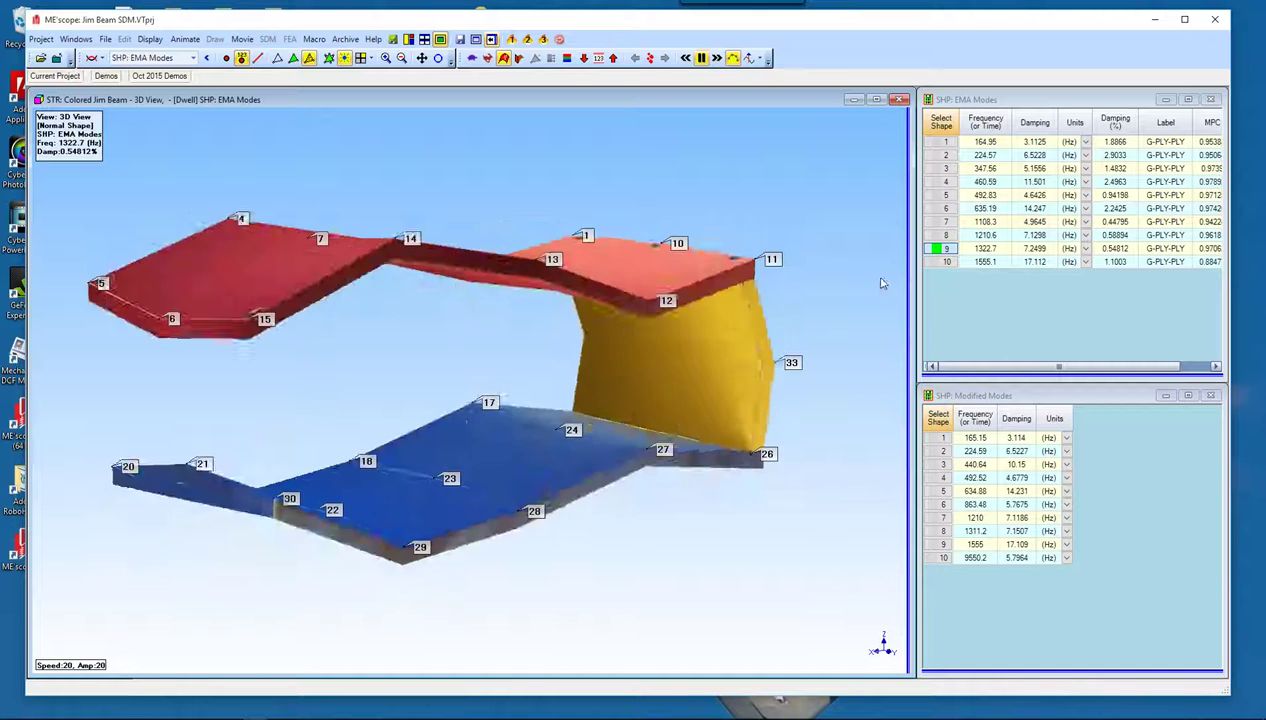
pyautogui.click(938, 264)
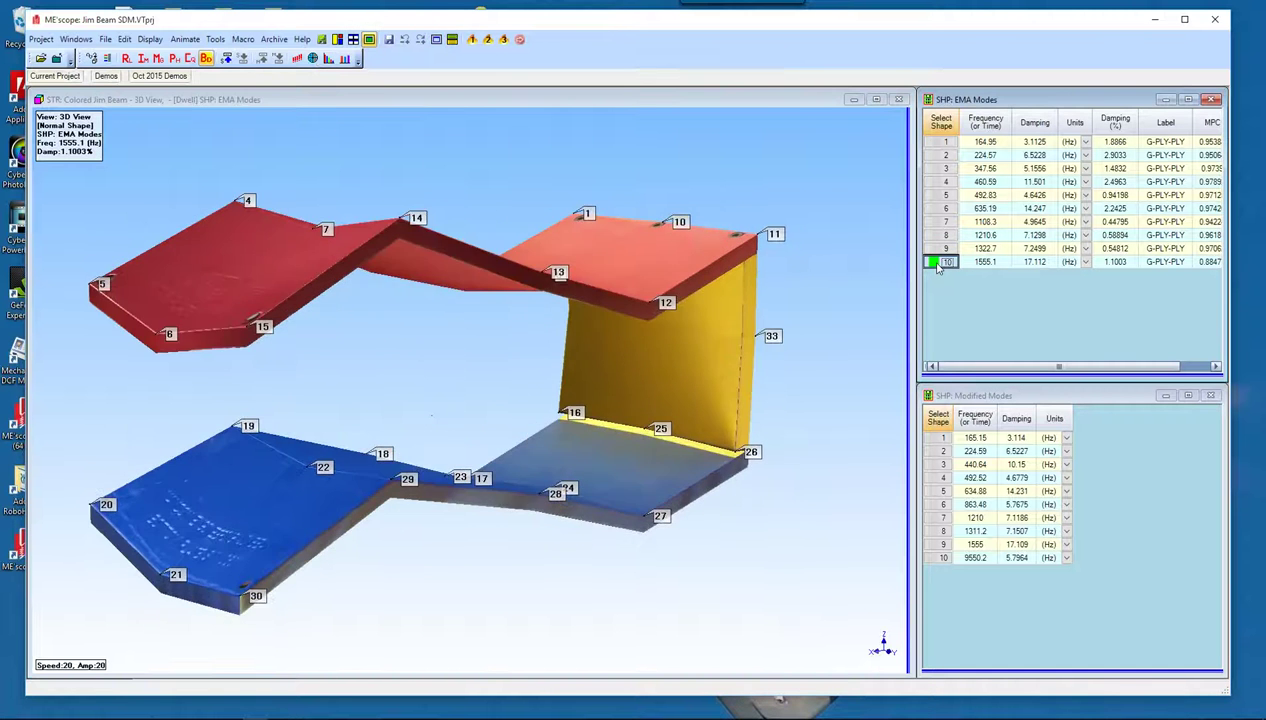
pyautogui.click(858, 308)
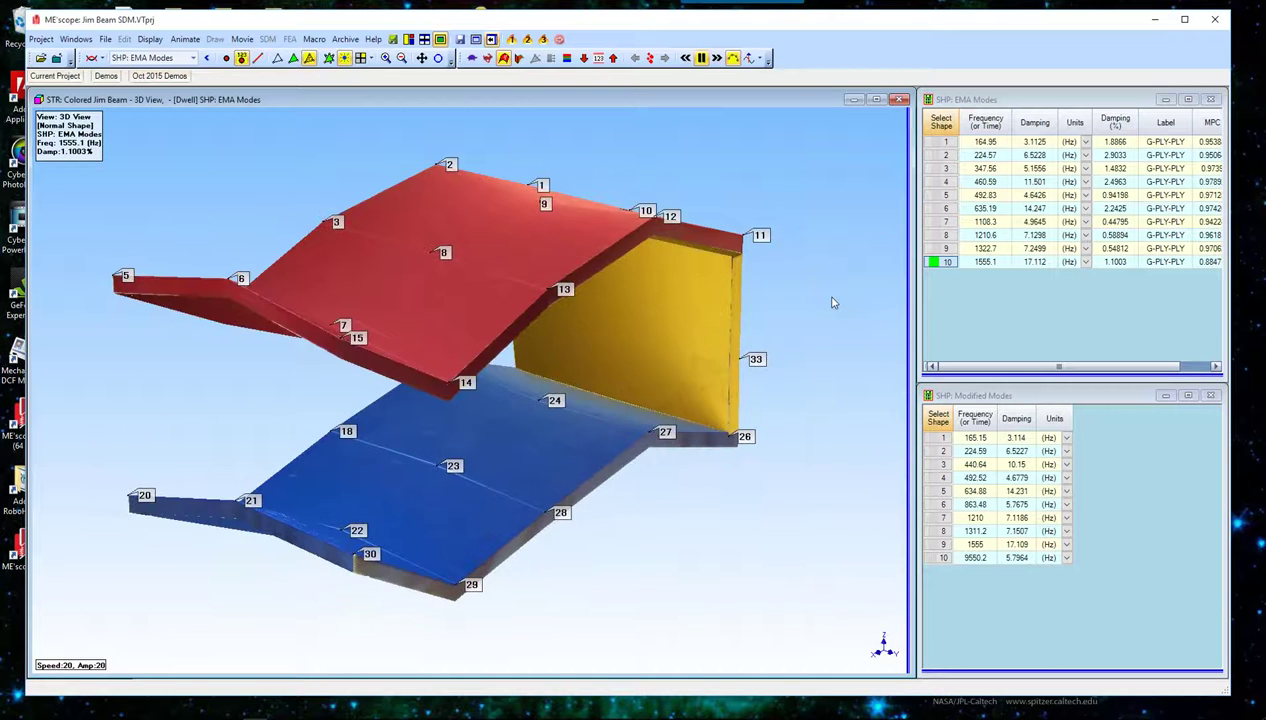
# Stop the shape animation and return the Jim Beam structure to drawing mode.
pyautogui.rightClick(800, 260)
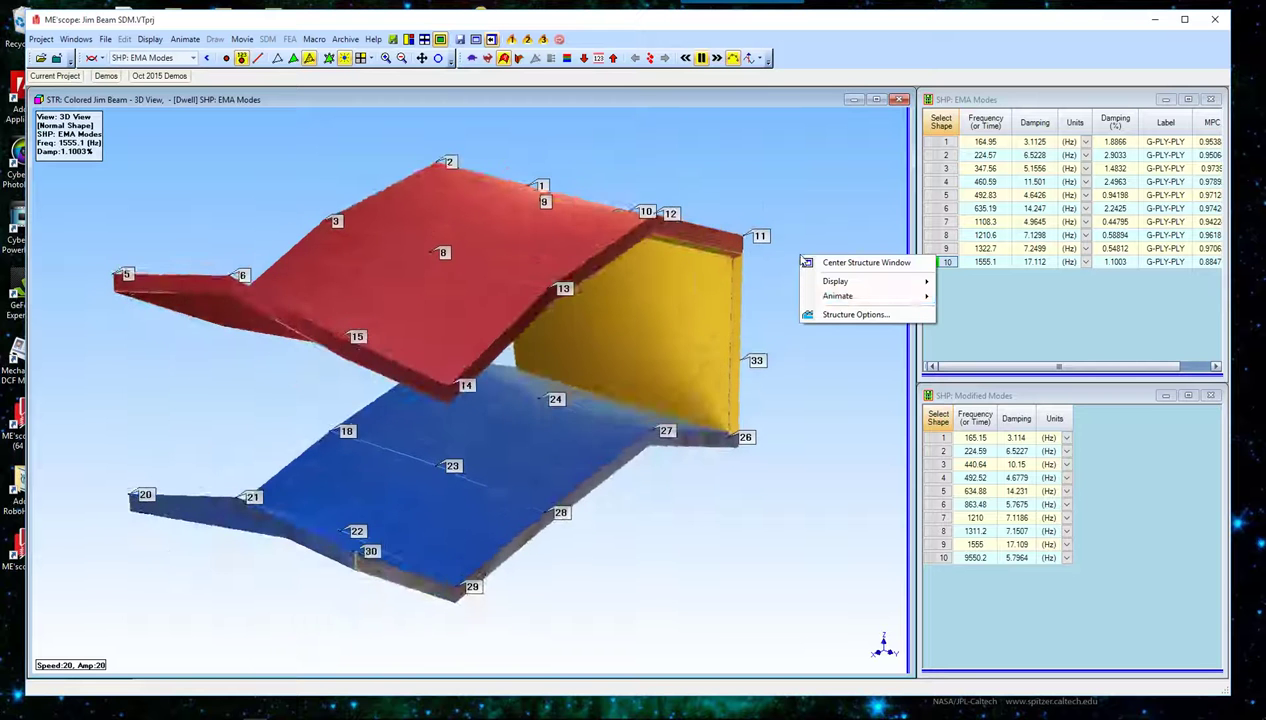
pyautogui.moveTo(840, 296)
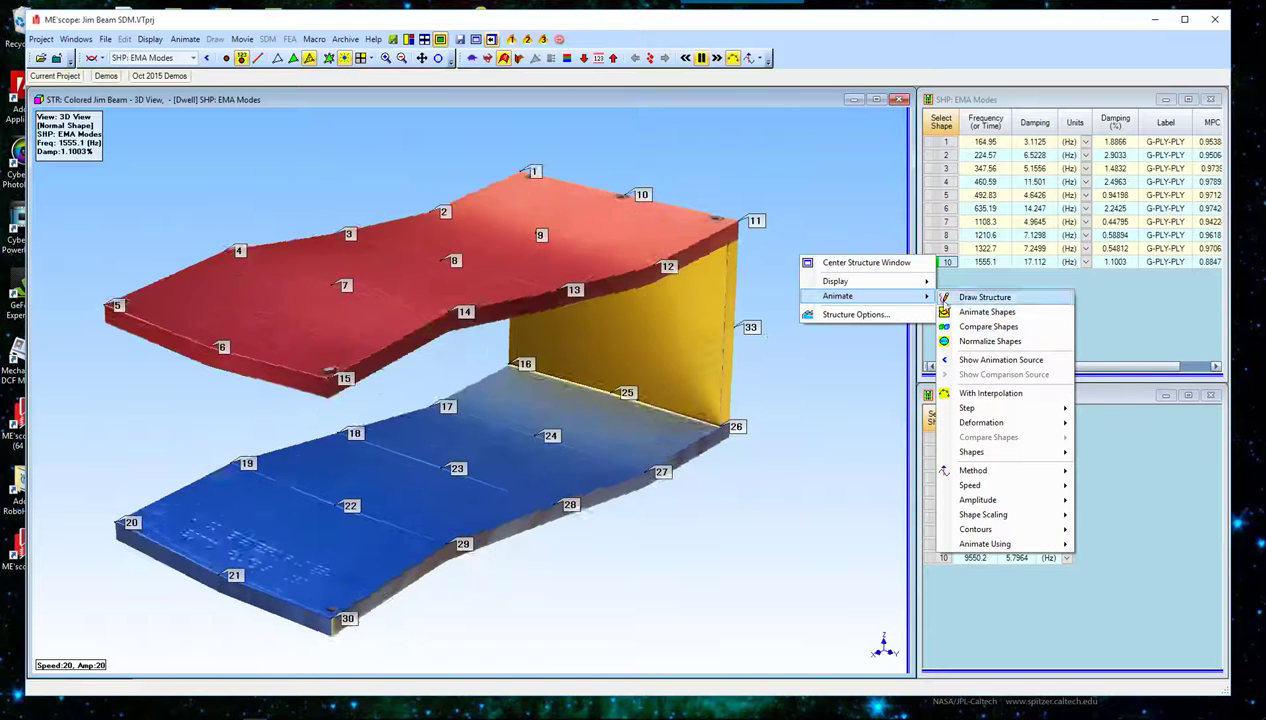
pyautogui.click(950, 311)
# Reveal the object properties table beside the structure and set its object type to FEA Springs.
pyautogui.moveTo(907, 260); pyautogui.dragTo(761, 269)
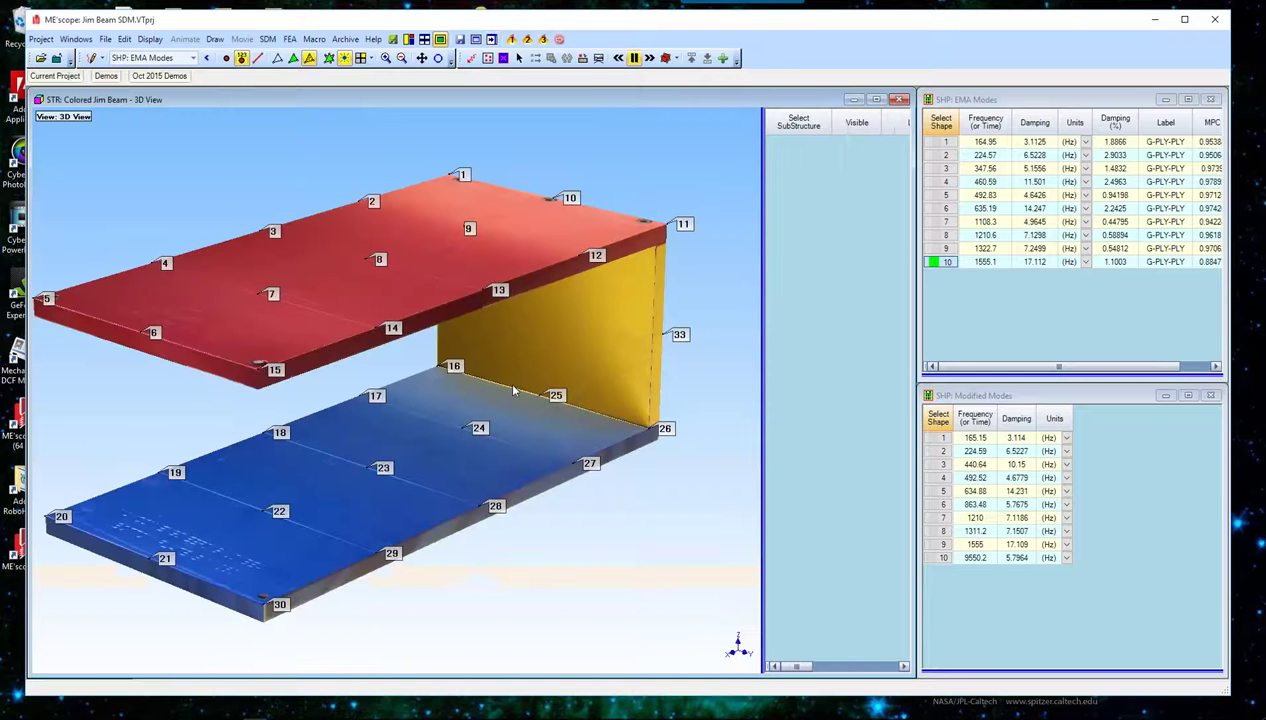
pyautogui.moveTo(530, 330); pyautogui.dragTo(537, 385)
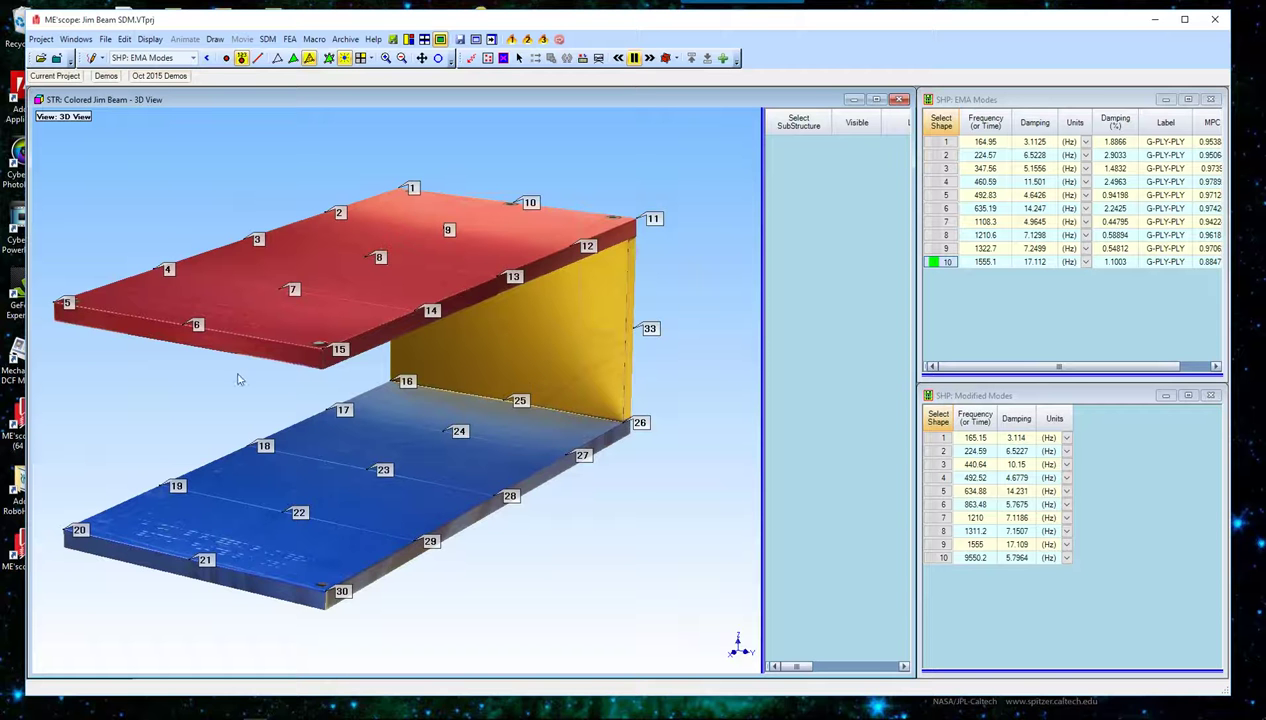
pyautogui.click(673, 58)
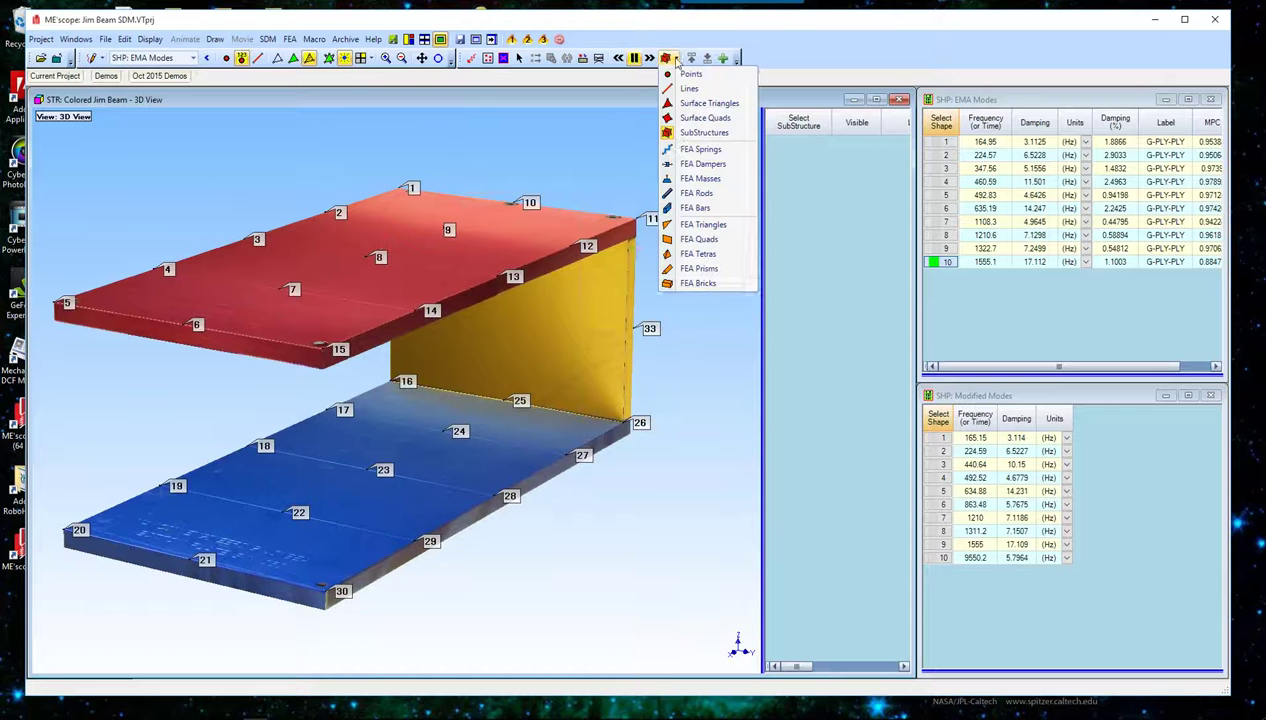
pyautogui.click(700, 150)
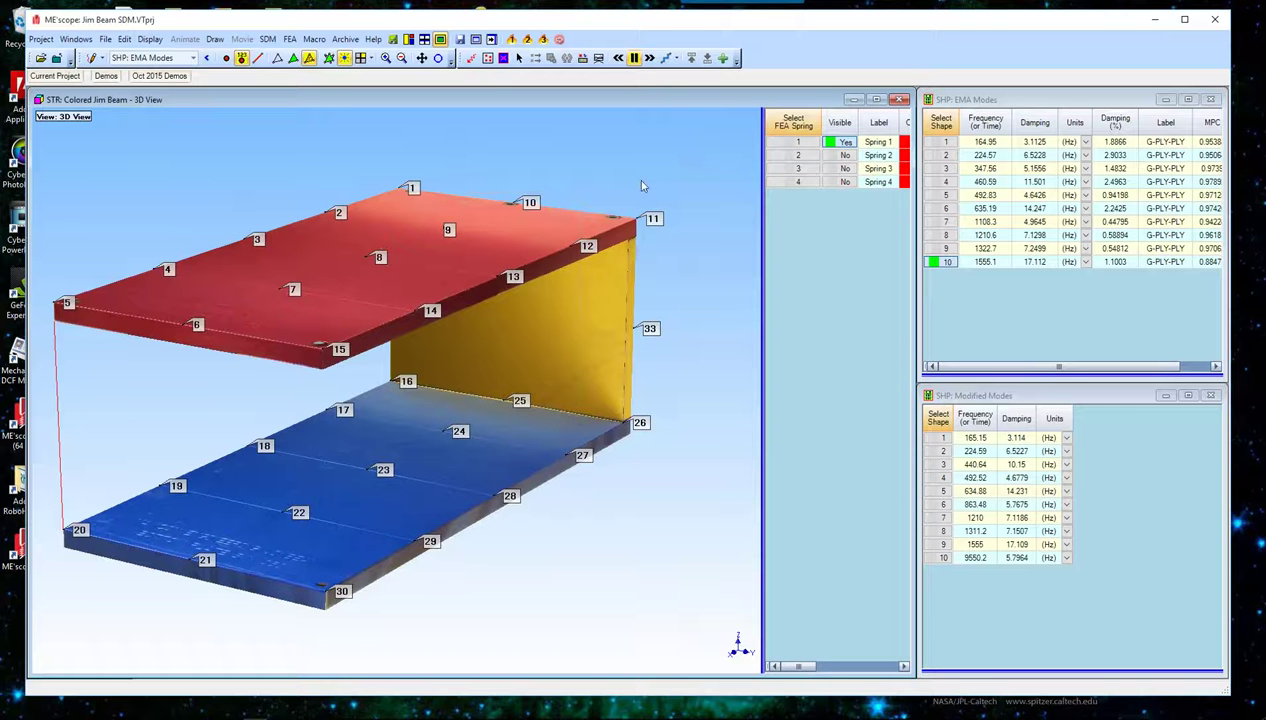
# Select FEA spring 1 and widen the spring table to expose its FEA property and end-point columns.
pyautogui.moveTo(765, 219); pyautogui.dragTo(800, 219)
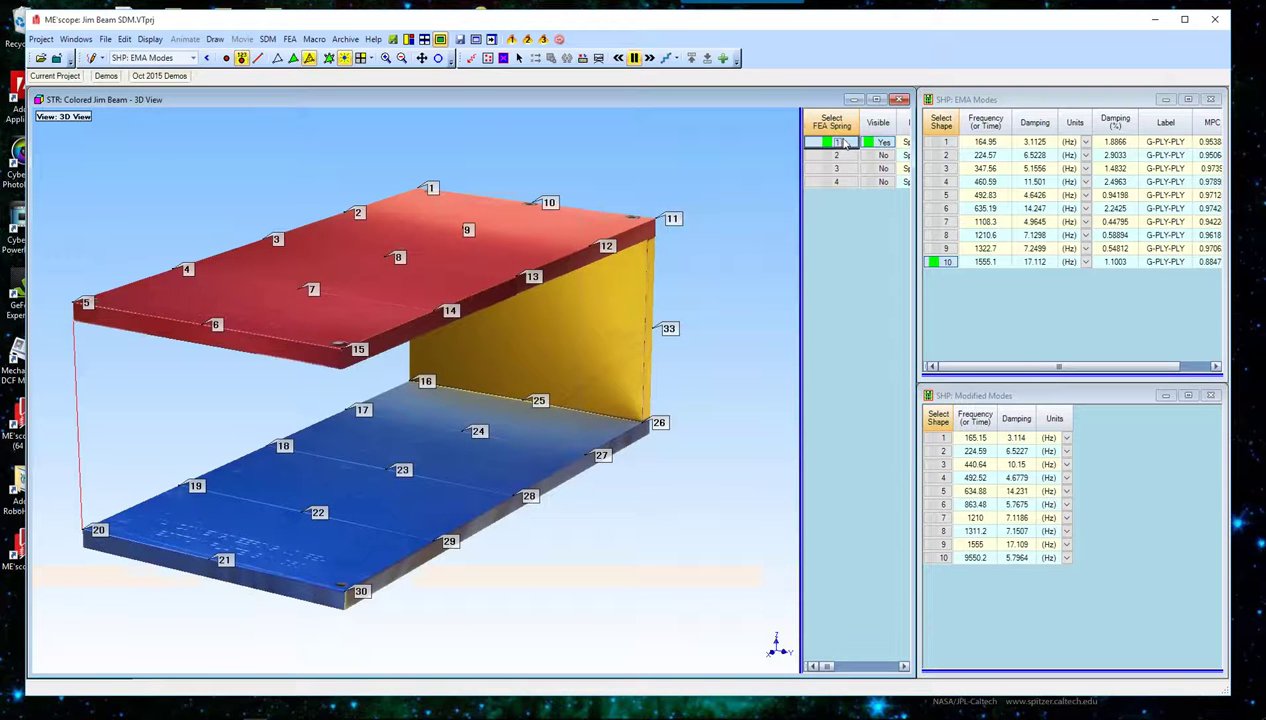
pyautogui.click(845, 143)
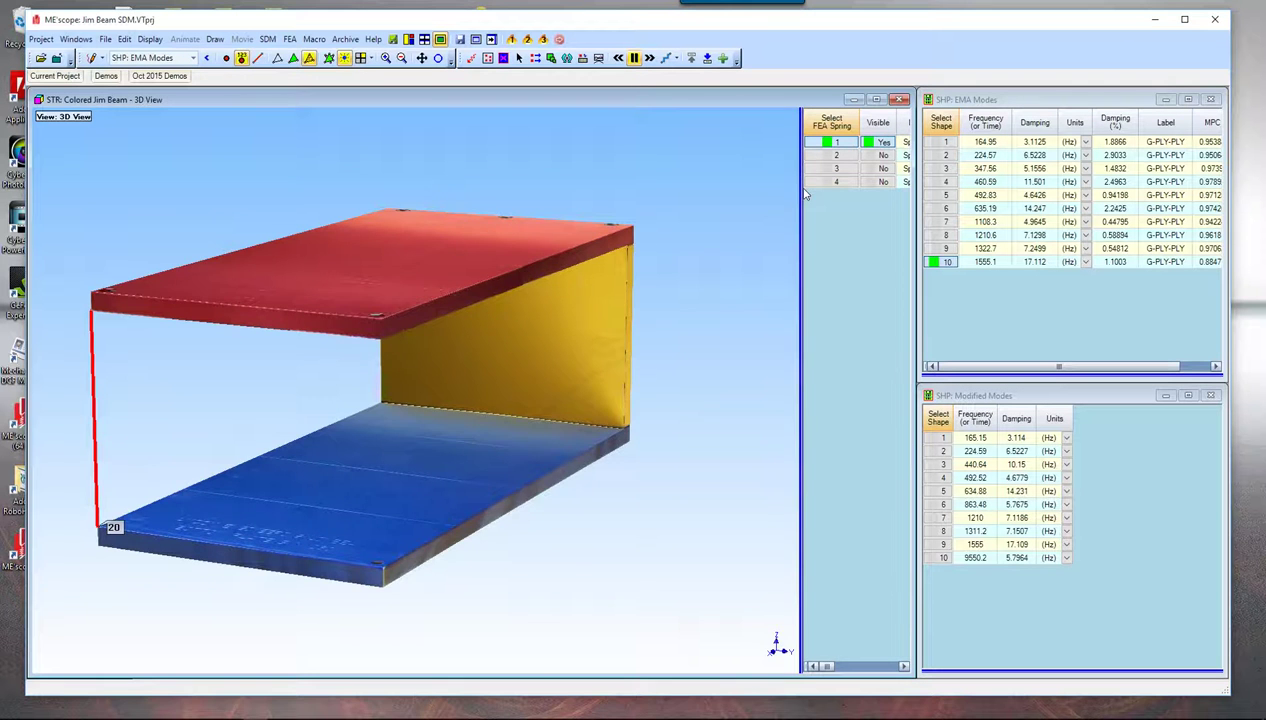
pyautogui.moveTo(804, 193); pyautogui.dragTo(540, 176)
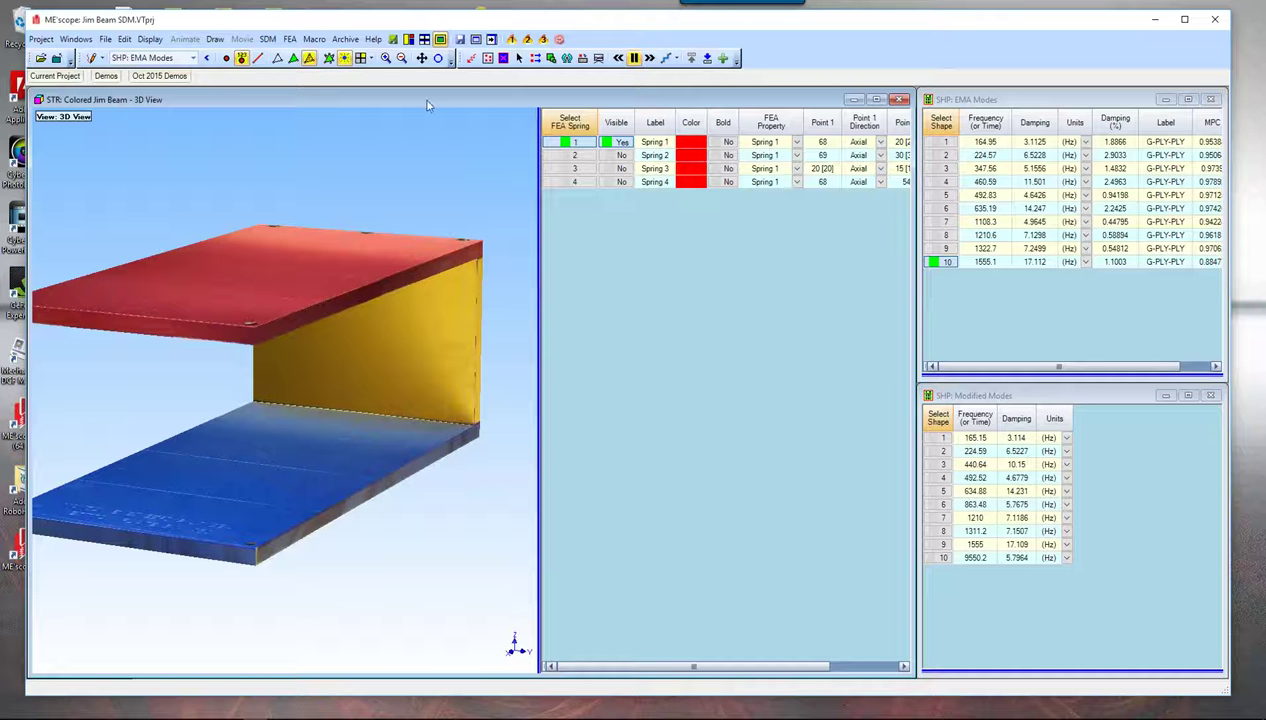
# Examine the spring stiffness values in the FEA Properties with enlarged text, and return to the structure.
pyautogui.click(288, 40)
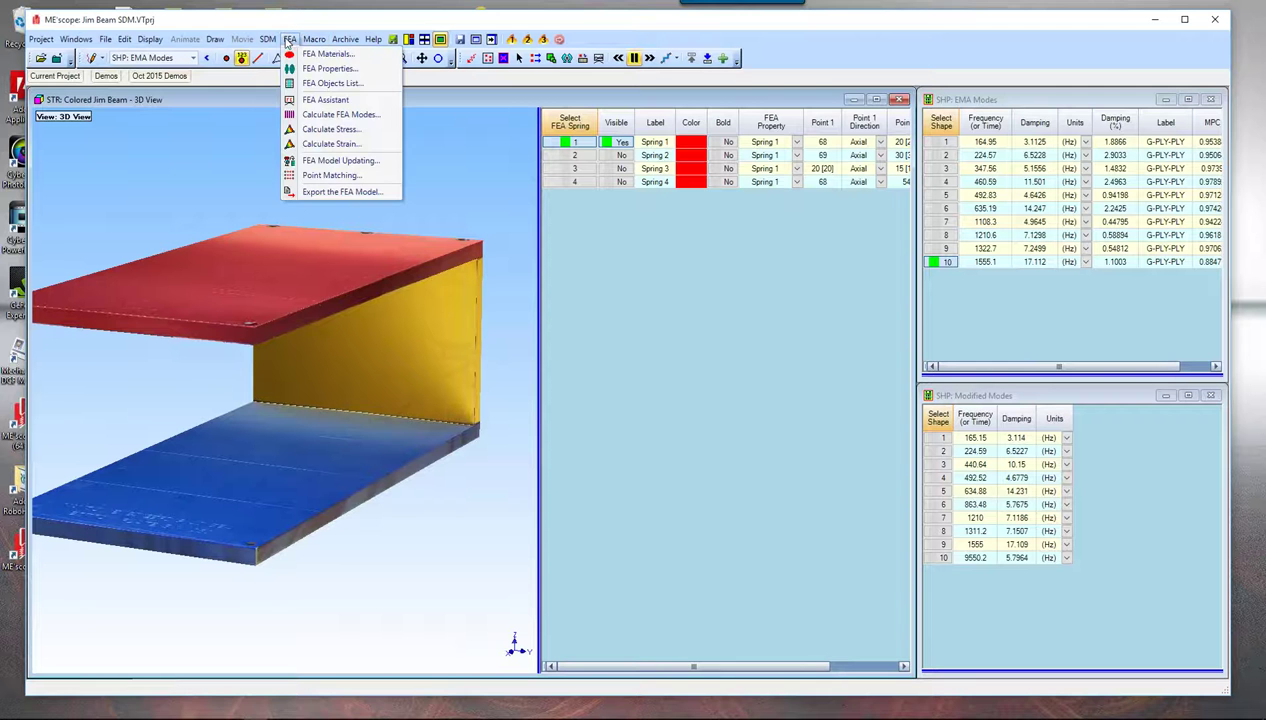
pyautogui.click(293, 69)
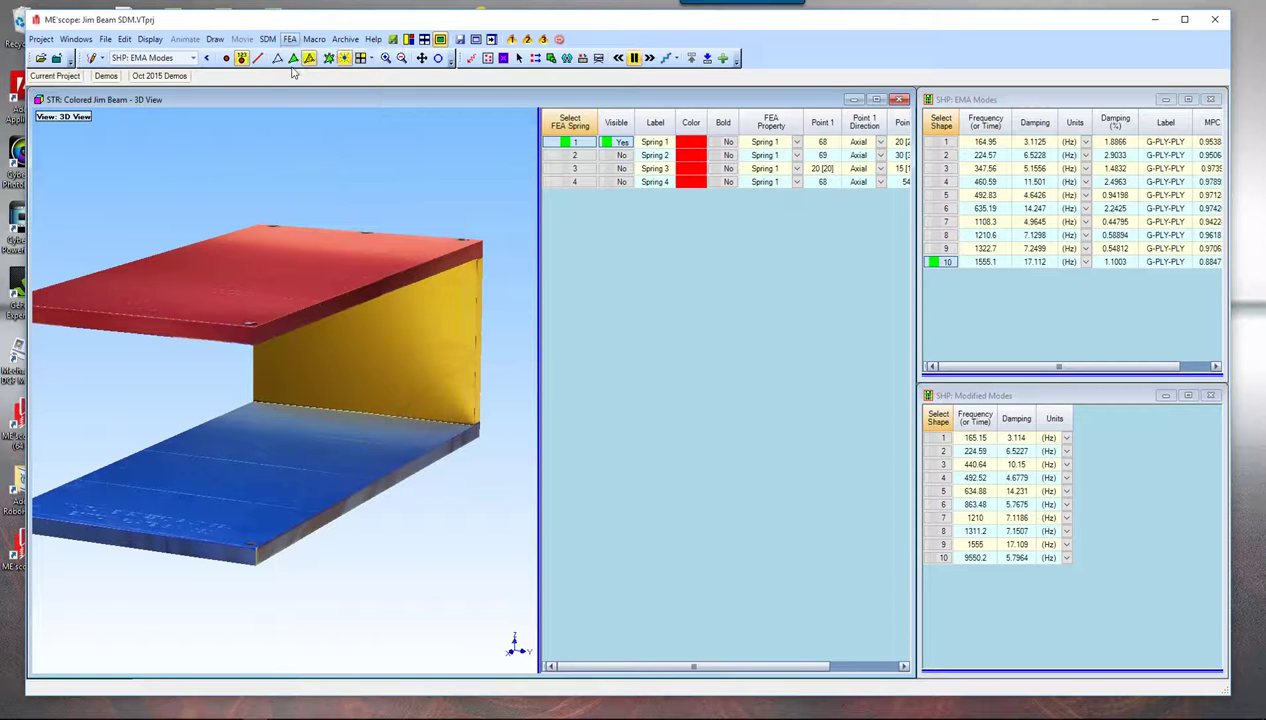
pyautogui.moveTo(545, 203); pyautogui.dragTo(588, 158)
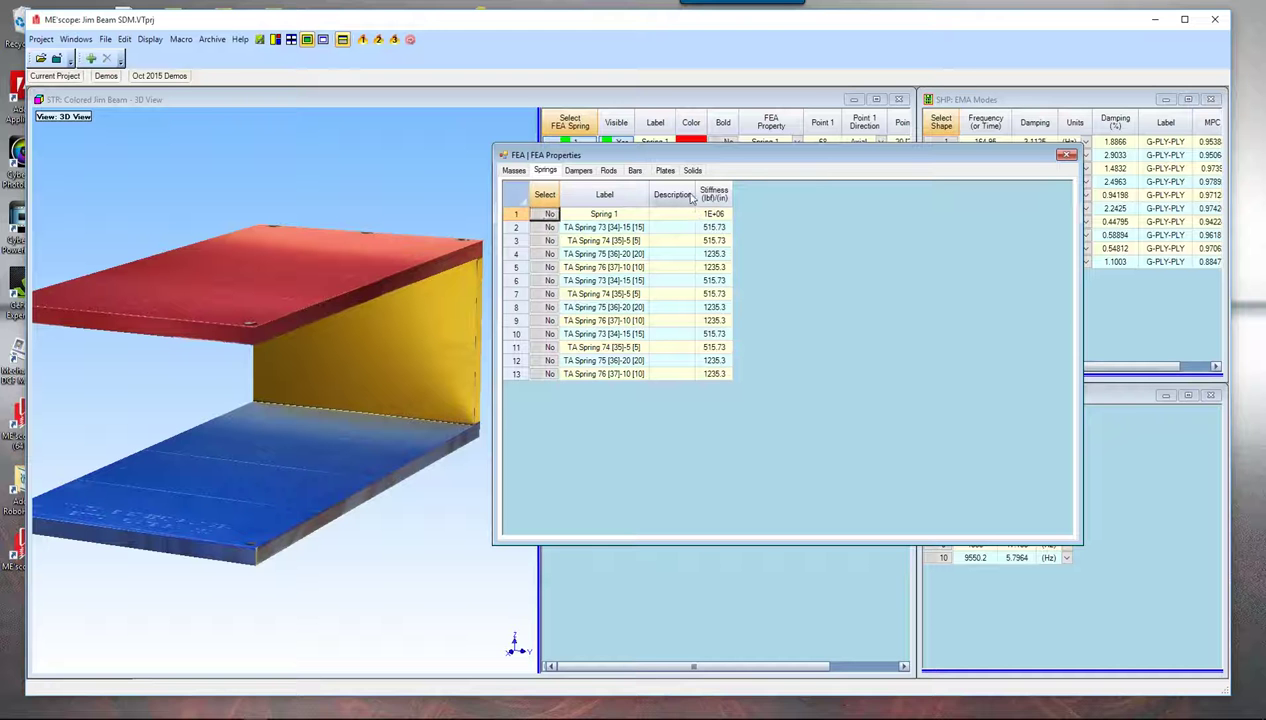
pyautogui.keyDown('ctrl'); pyautogui.scroll(2, 690, 197); pyautogui.keyUp('ctrl')
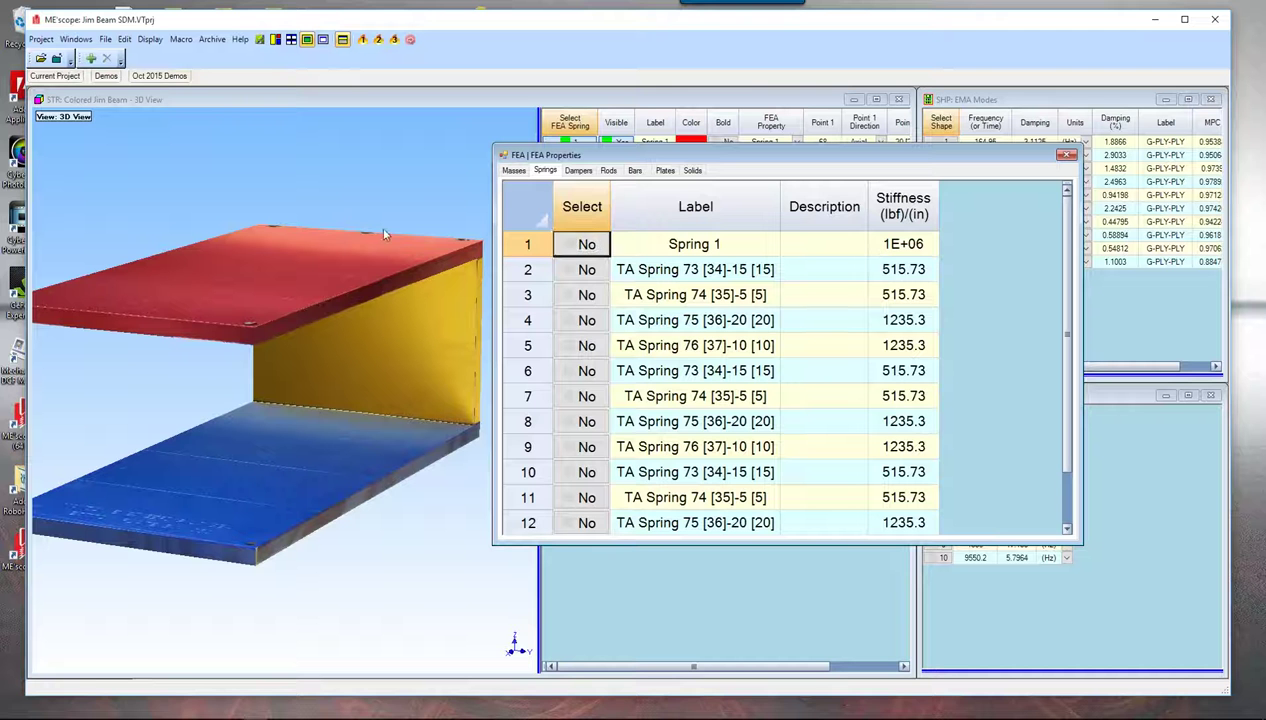
pyautogui.press('Escape')
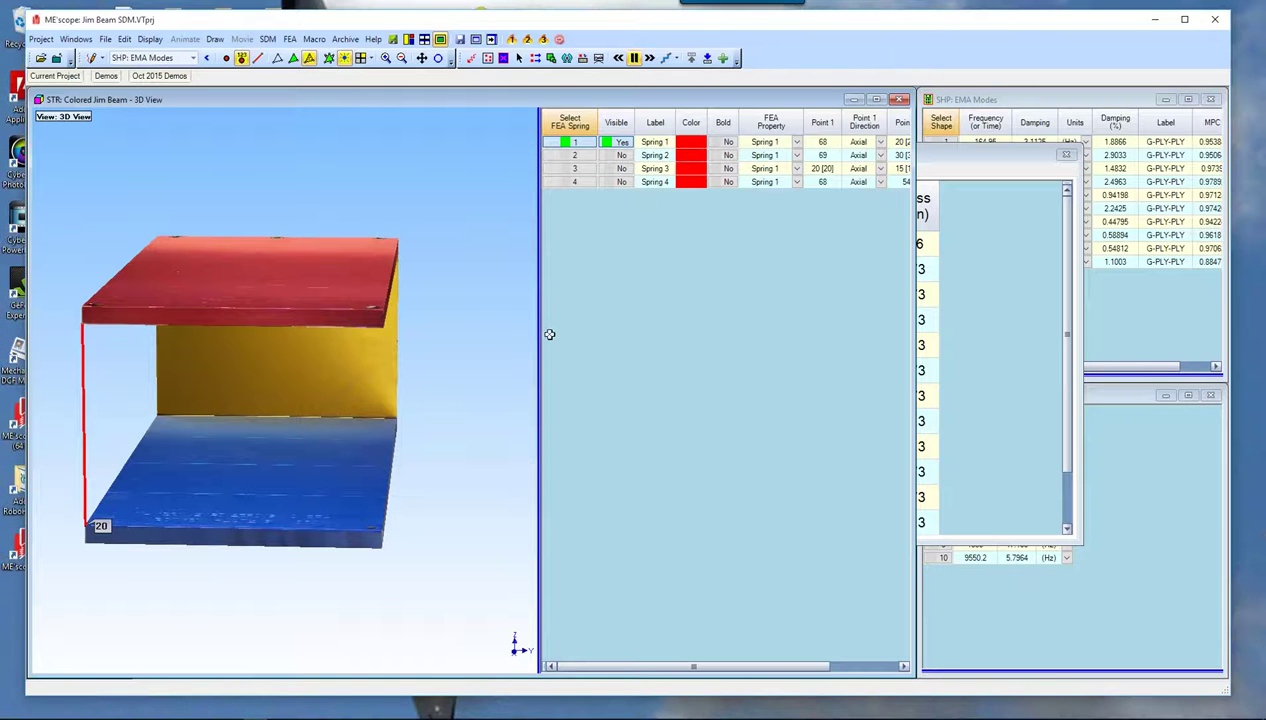
# Run the one-spring modification on the Jim Beam and animate its modified modes beside the EMA modes.
pyautogui.moveTo(544, 341); pyautogui.dragTo(711, 329)
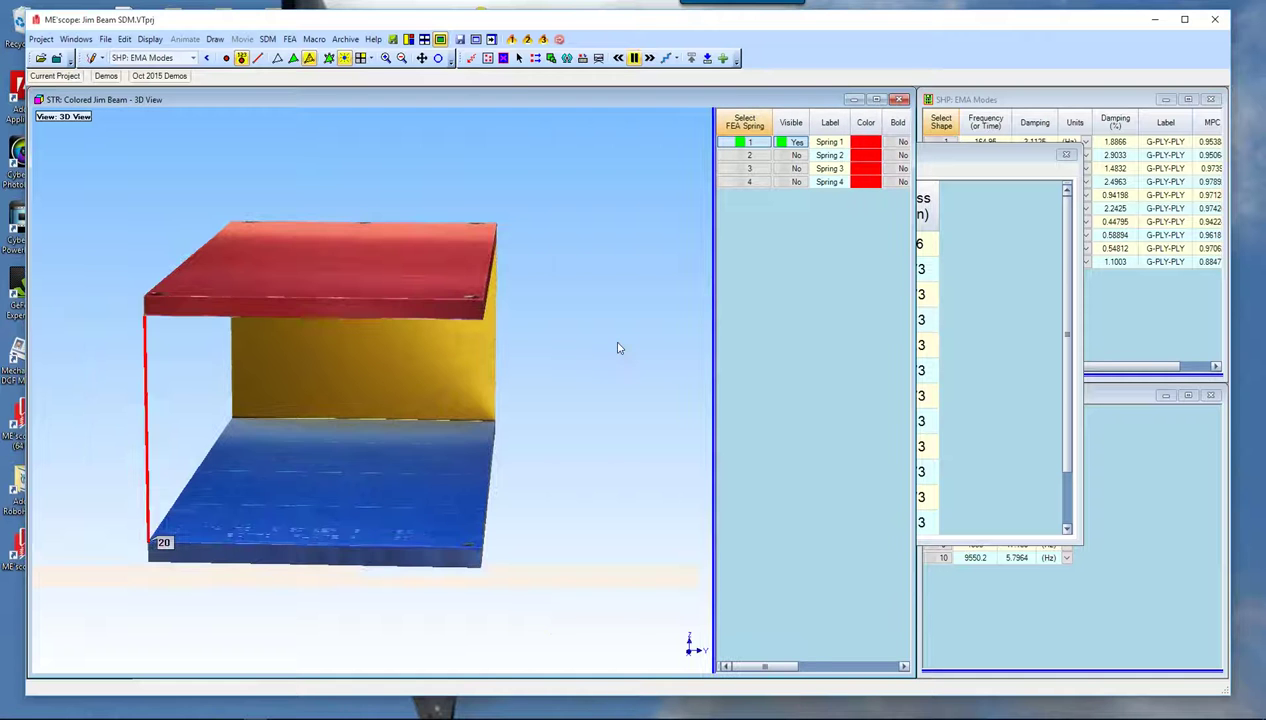
pyautogui.moveTo(617, 348); pyautogui.dragTo(587, 352)
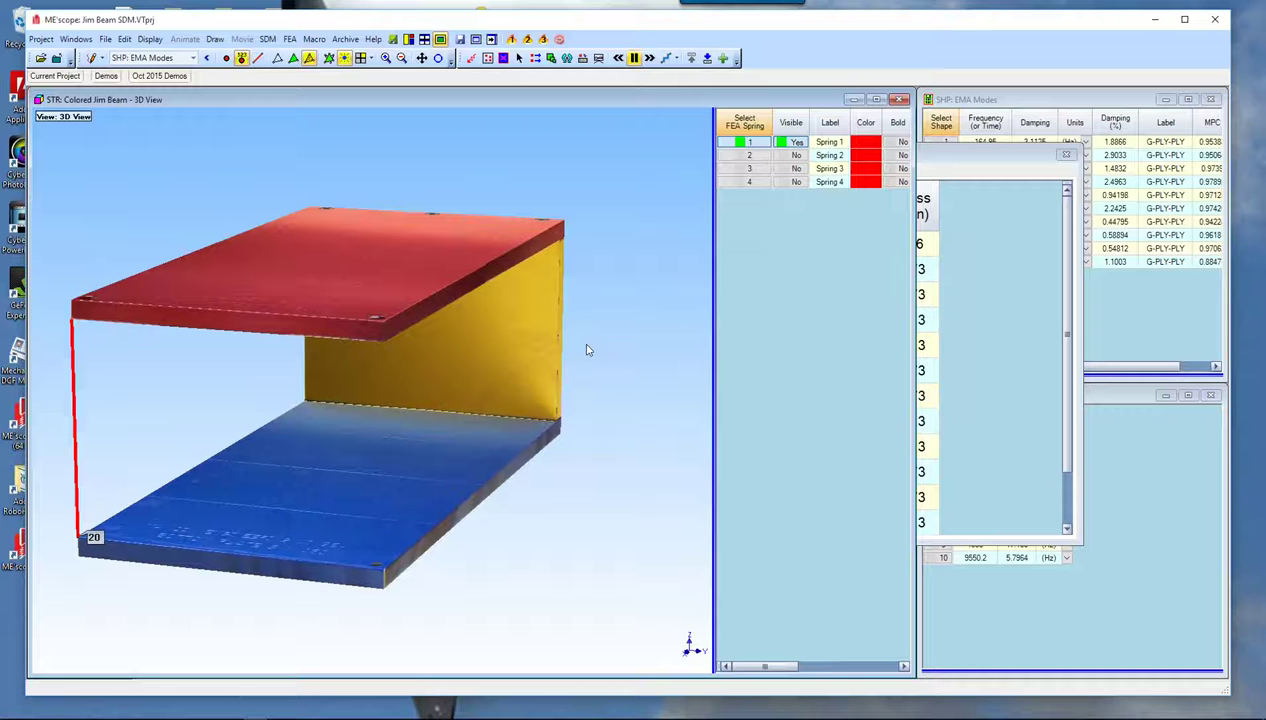
pyautogui.click(511, 39)
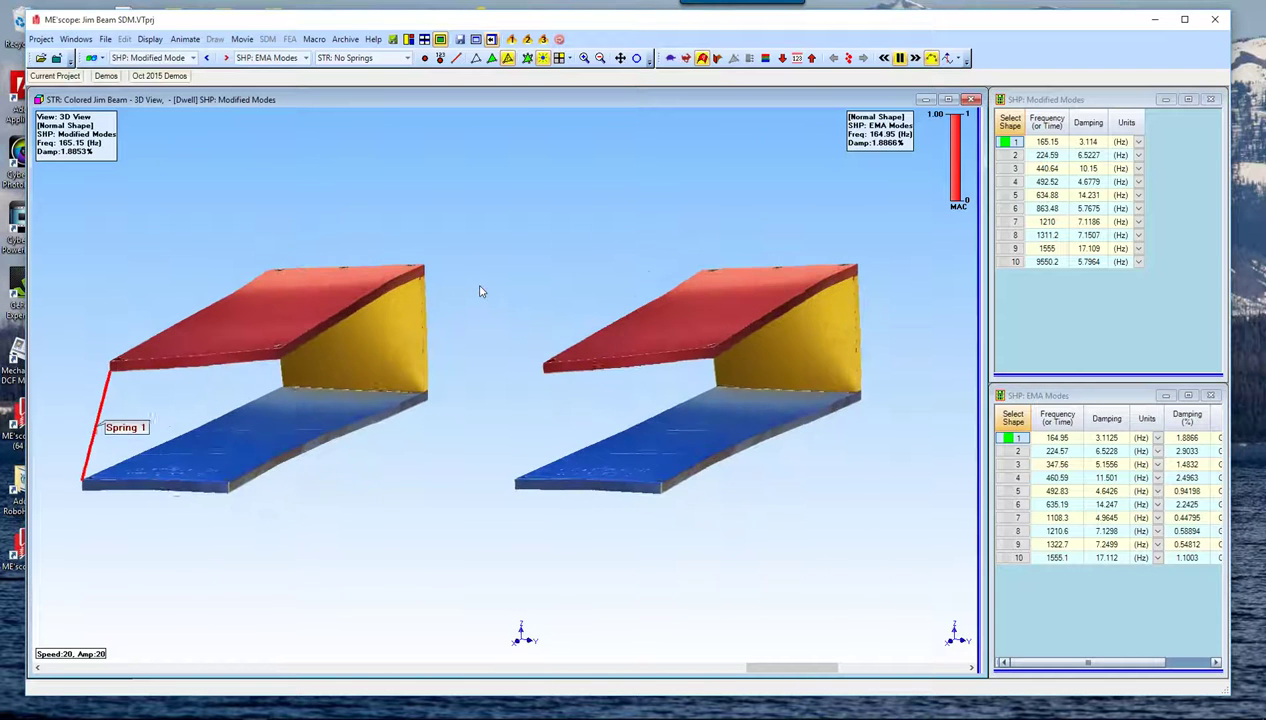
# Compare one-spring modified modes 2 and 3 with their matching EMA shapes, and move the MAC bar beneath the EMA structure.
pyautogui.click(1012, 156)
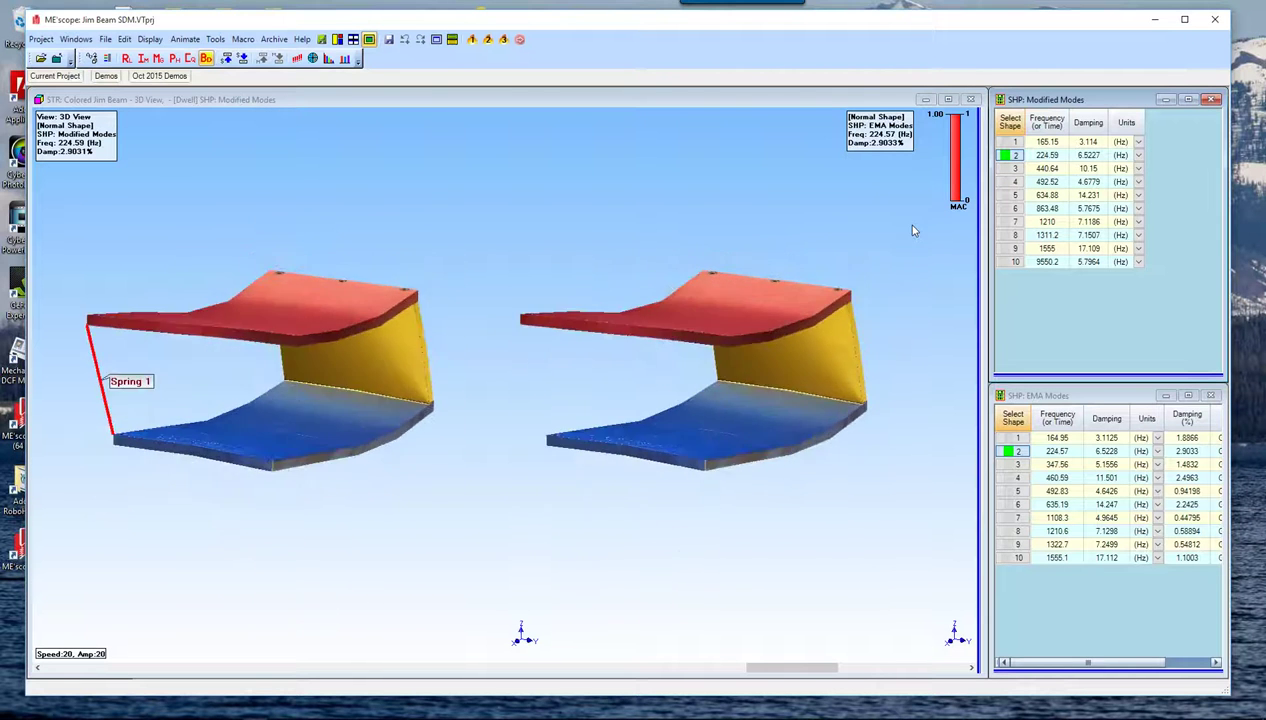
pyautogui.click(1012, 168)
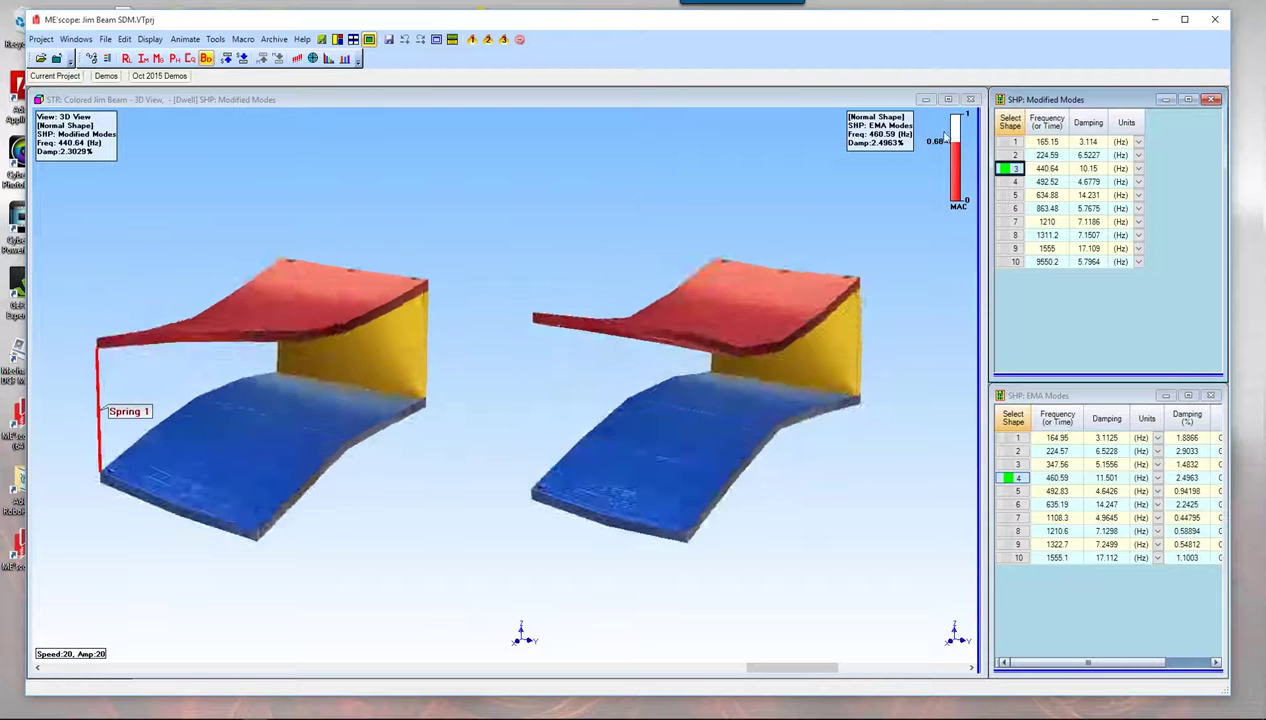
pyautogui.moveTo(956, 150); pyautogui.dragTo(953, 402)
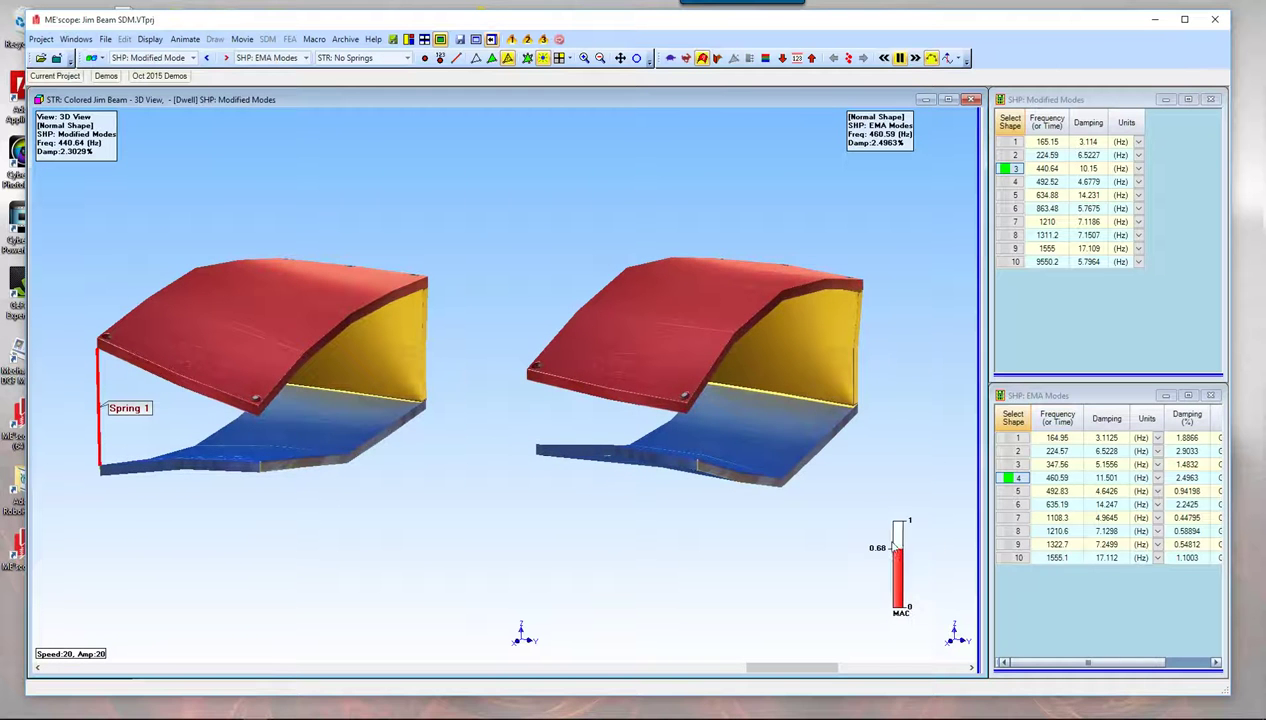
pyautogui.moveTo(895, 543); pyautogui.dragTo(876, 562)
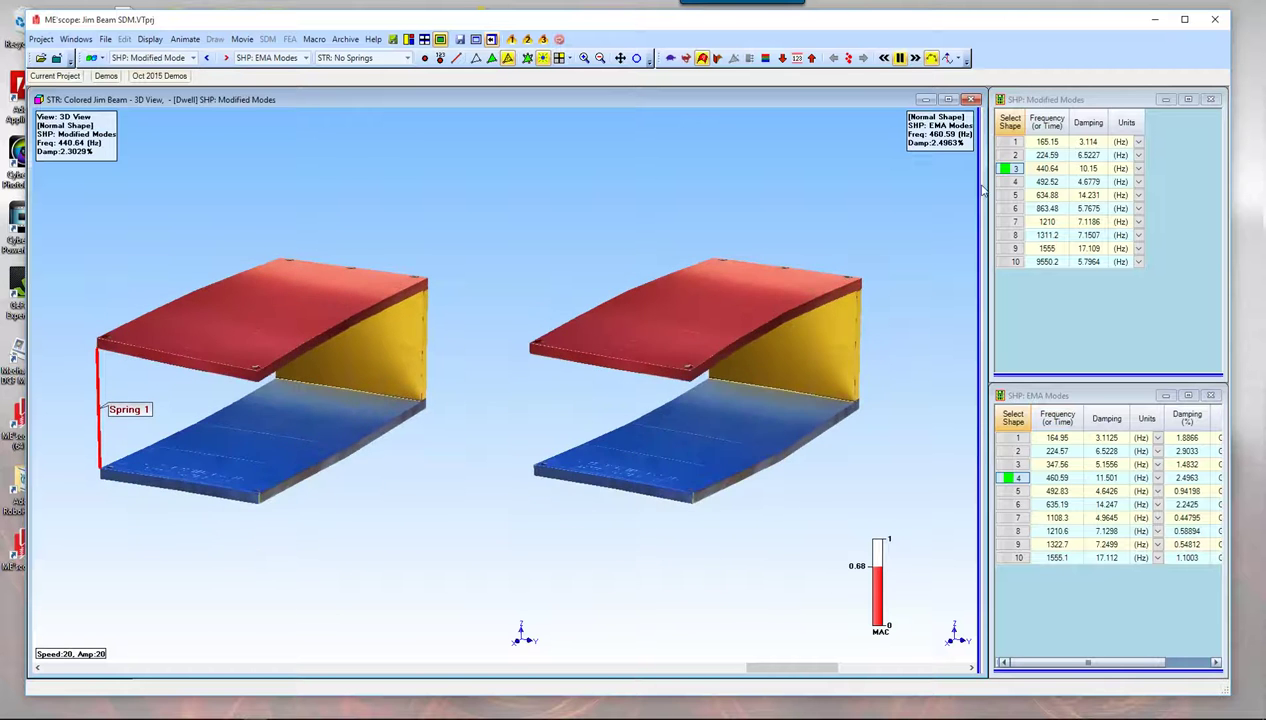
# Compare one-spring modified modes 4 through 7 with their matching EMA shapes and MAC values.
pyautogui.click(1015, 182)
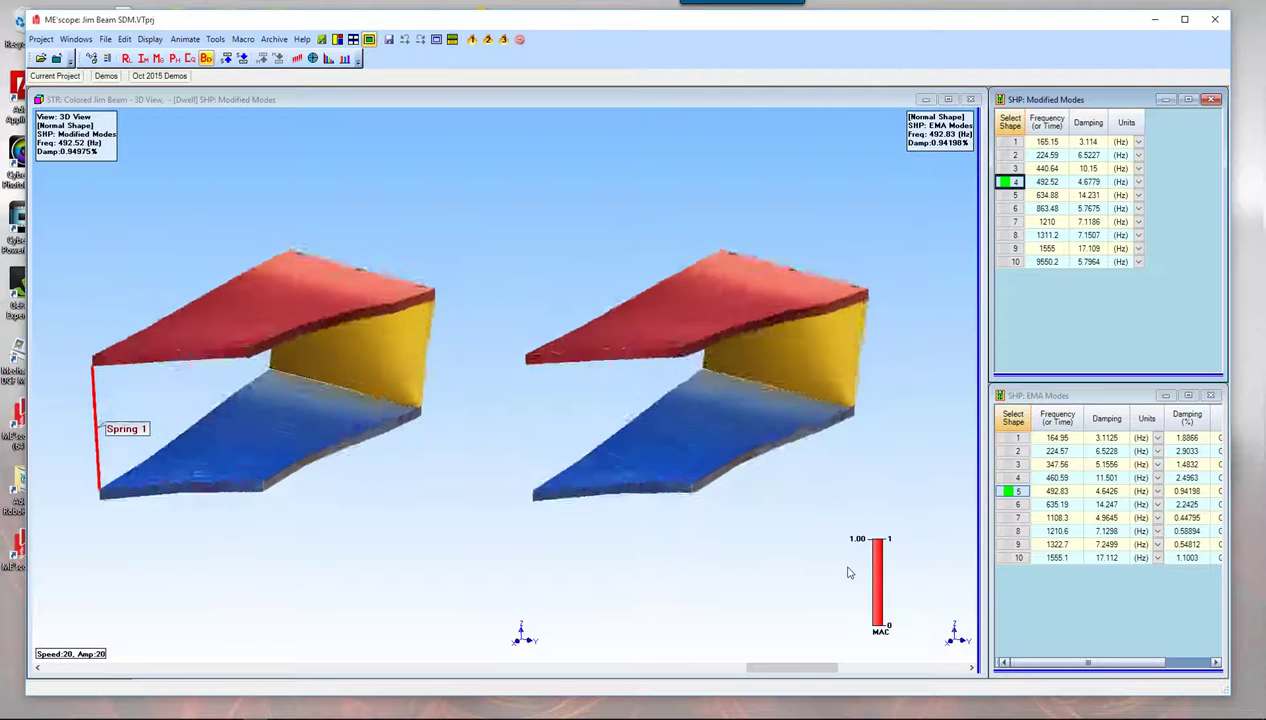
pyautogui.click(1013, 196)
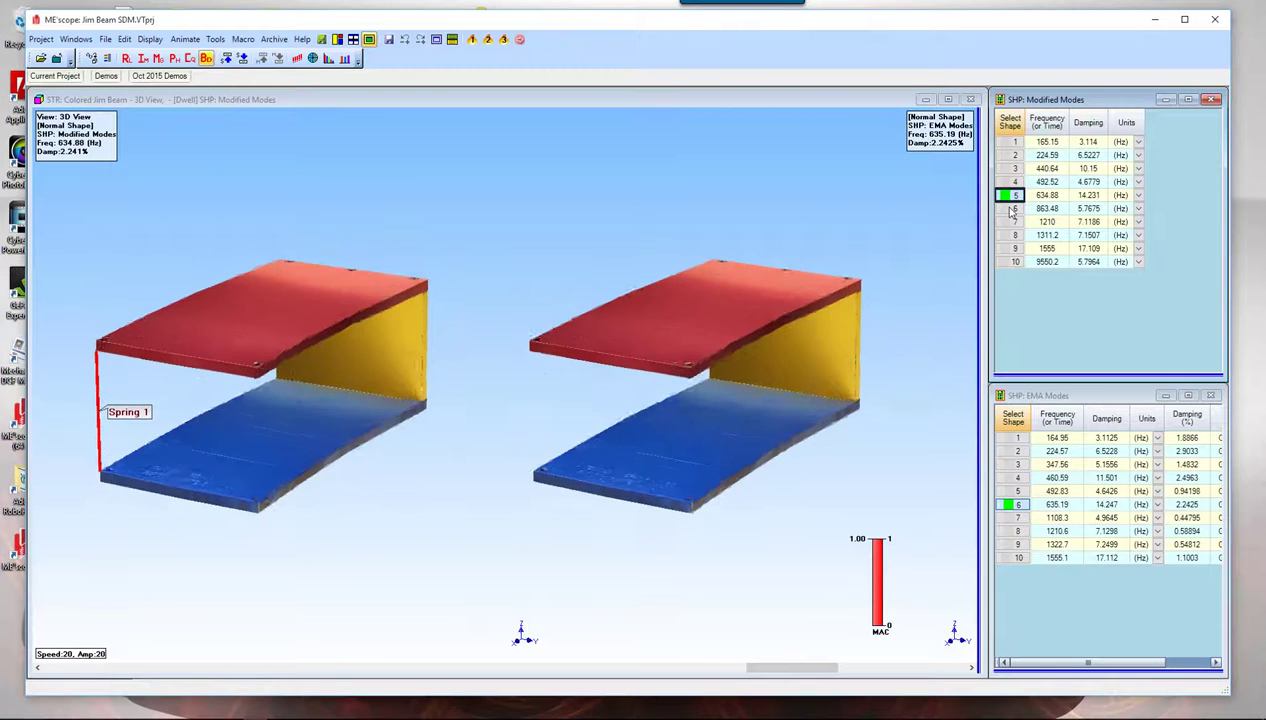
pyautogui.click(1012, 209)
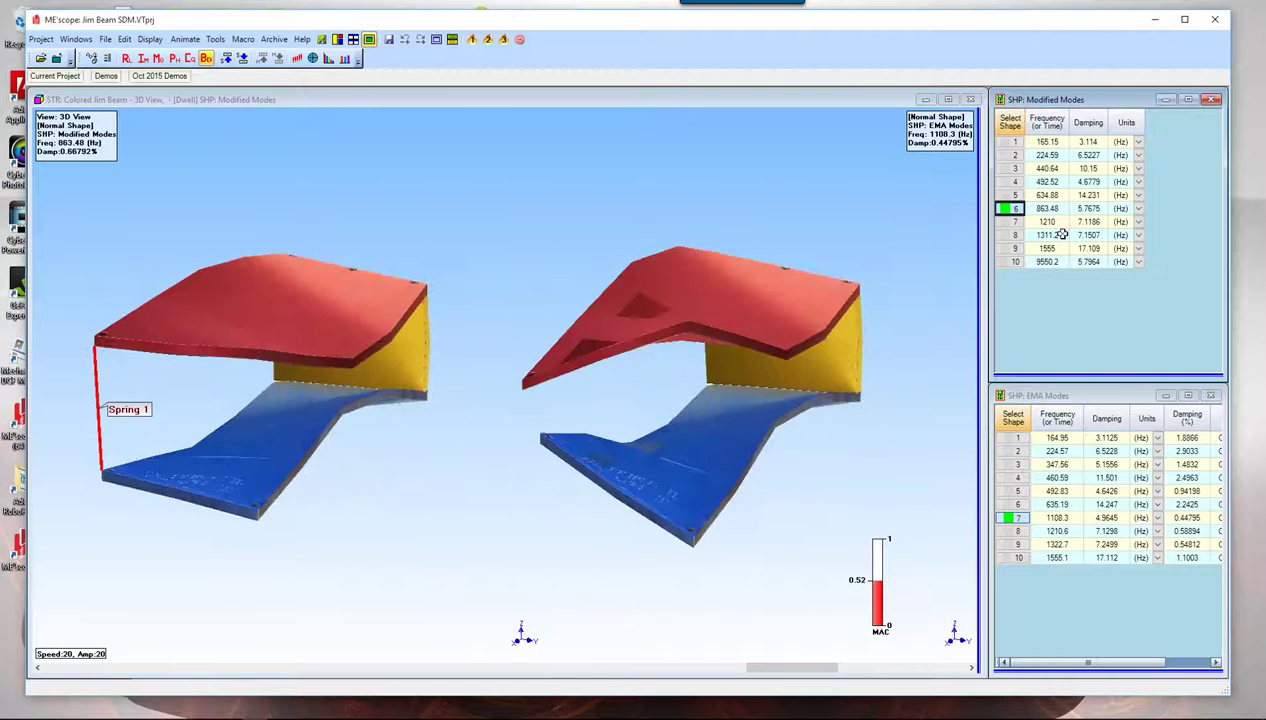
pyautogui.click(1015, 221)
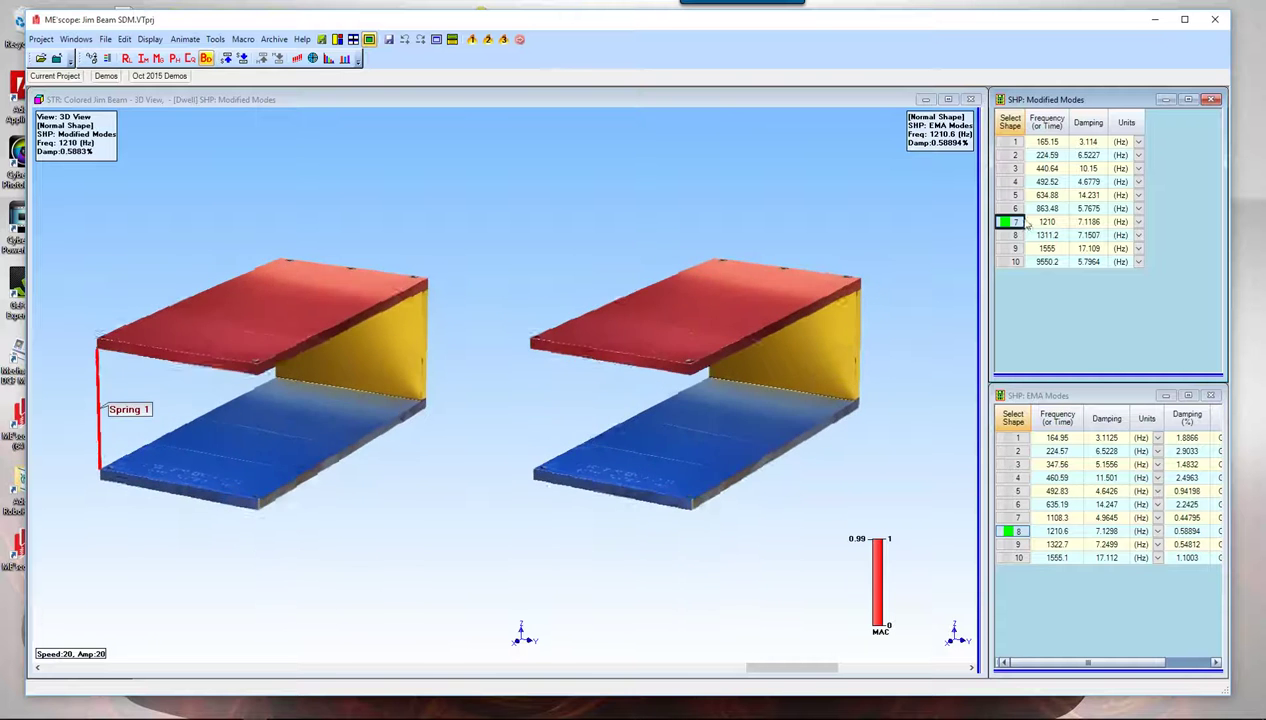
# Compare one-spring modified modes 8, 9 and 10 with their EMA matches, replay 8 and 10, and enlarge the Modified Modes table text.
pyautogui.click(1015, 238)
pyautogui.click(1015, 236)
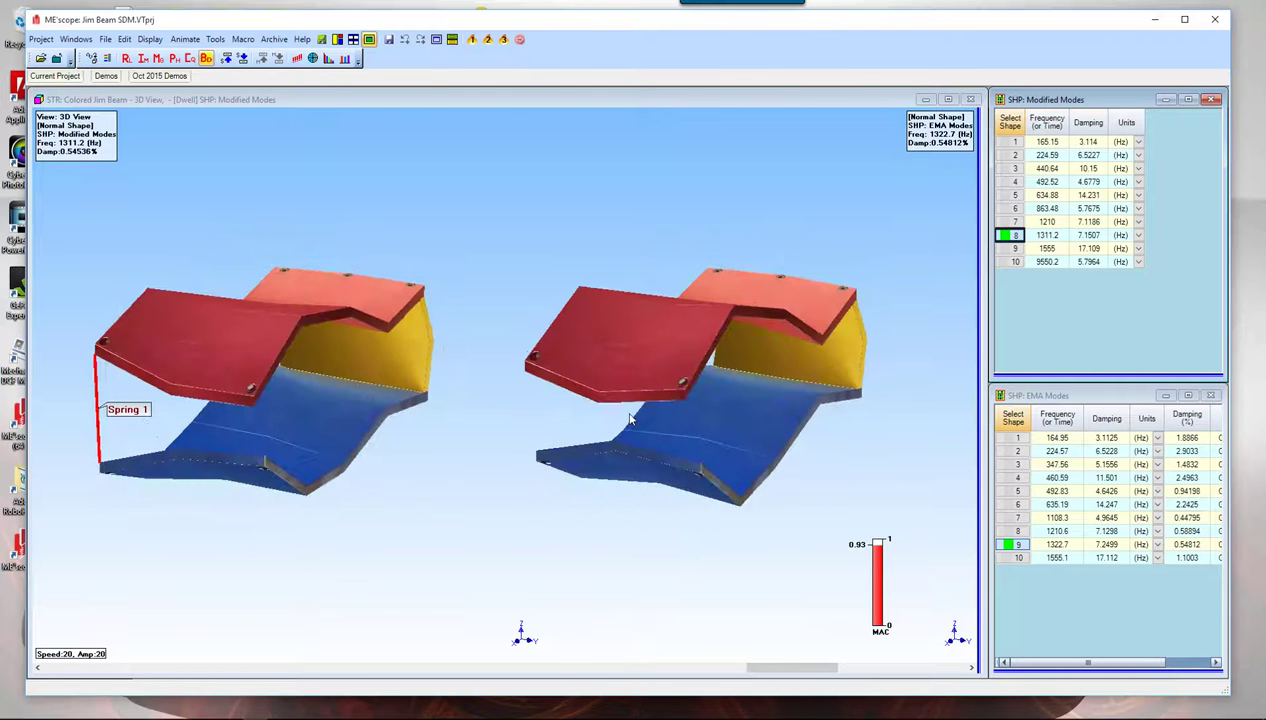
pyautogui.click(1016, 248)
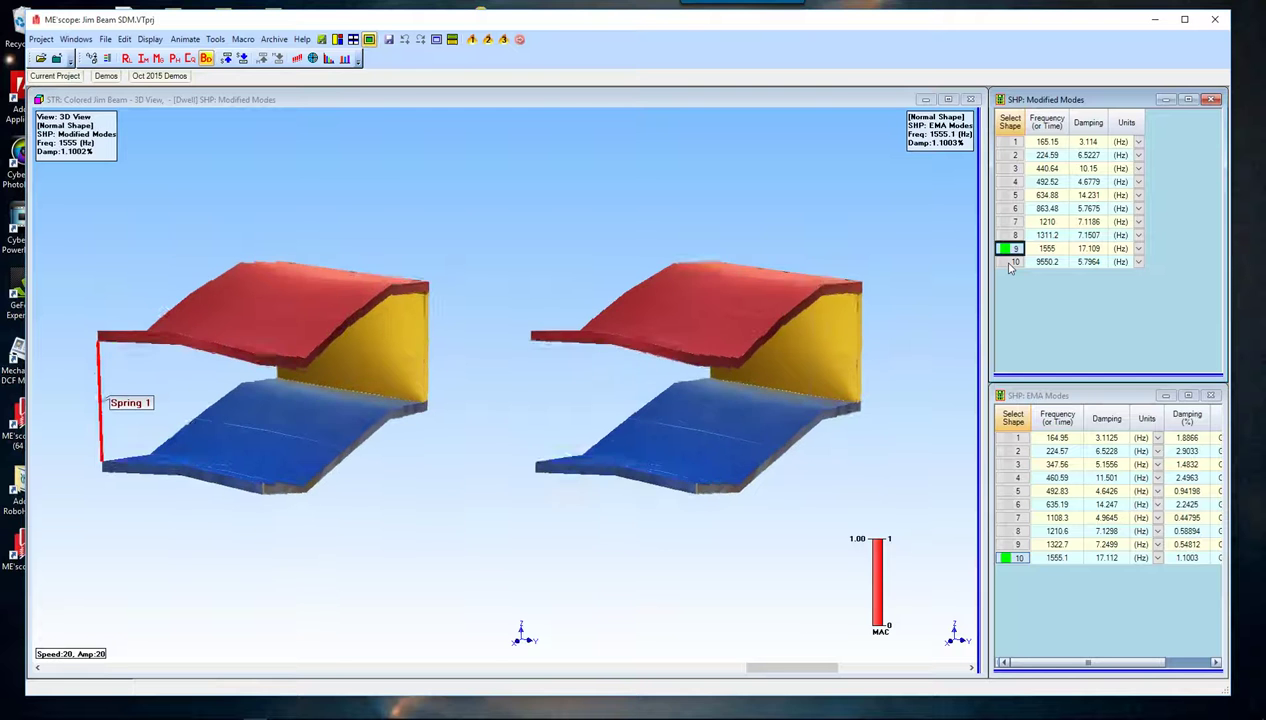
pyautogui.click(1012, 262)
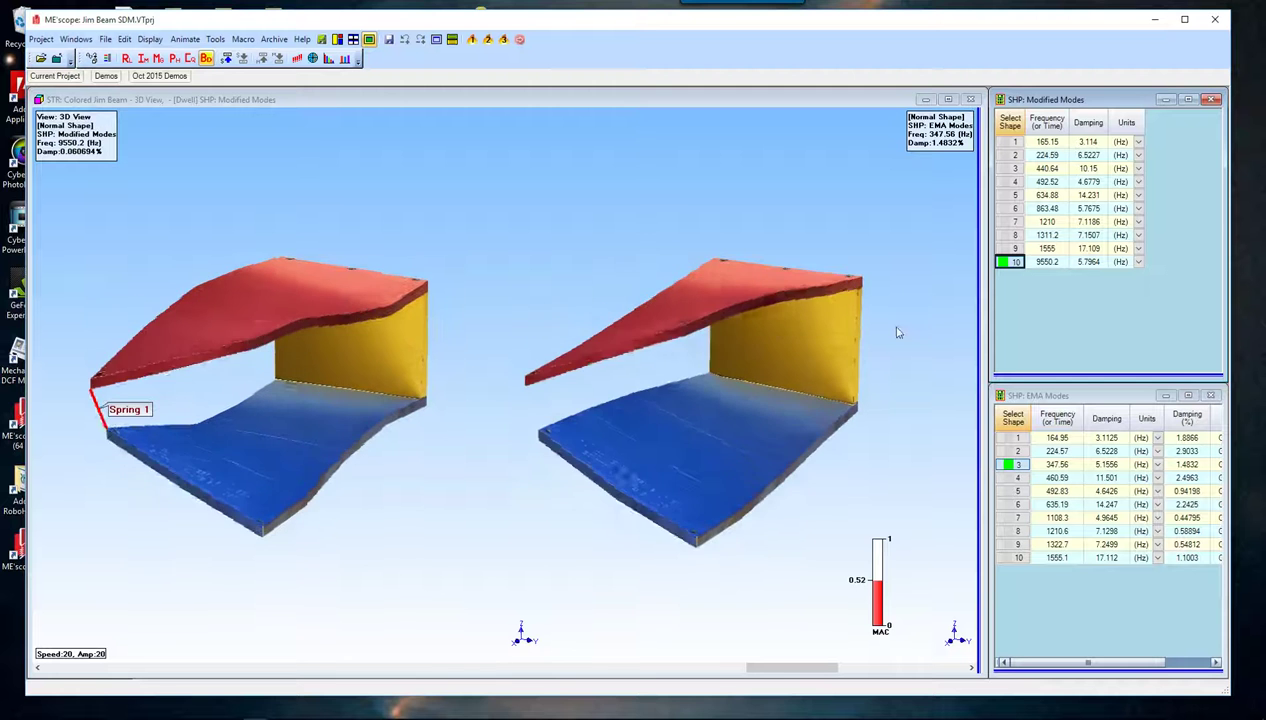
pyautogui.click(1013, 235)
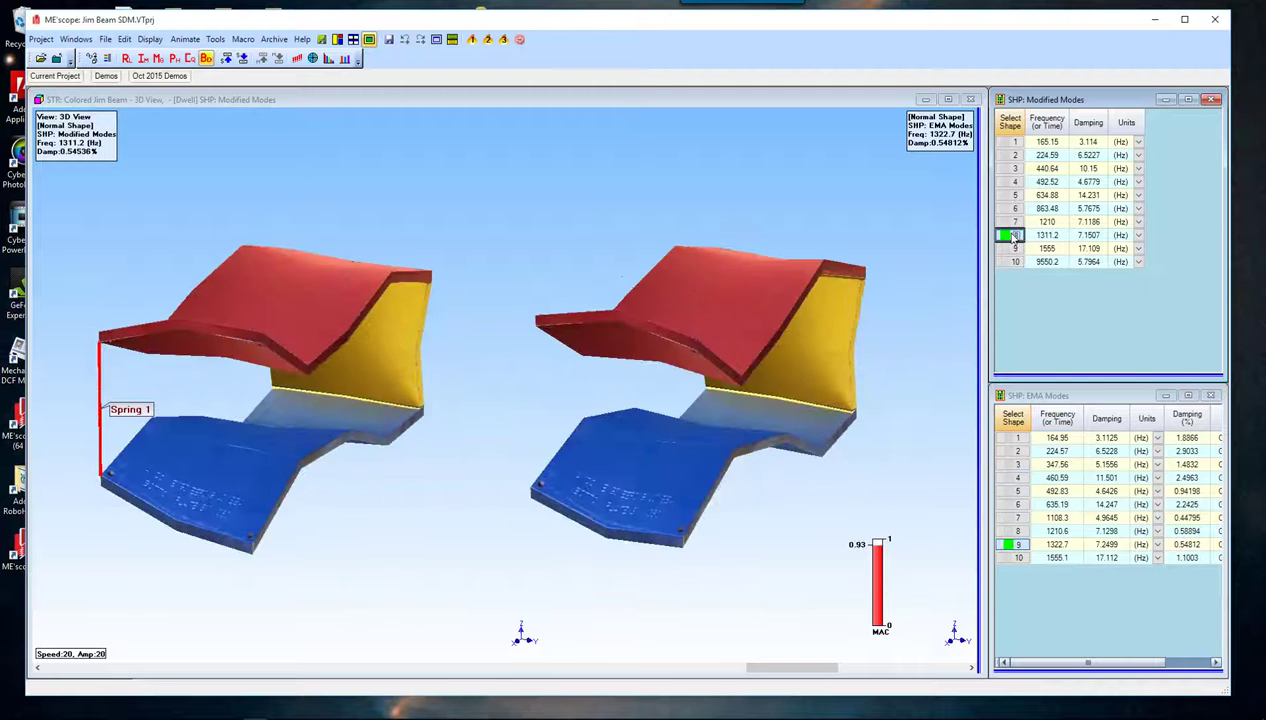
pyautogui.click(1006, 263)
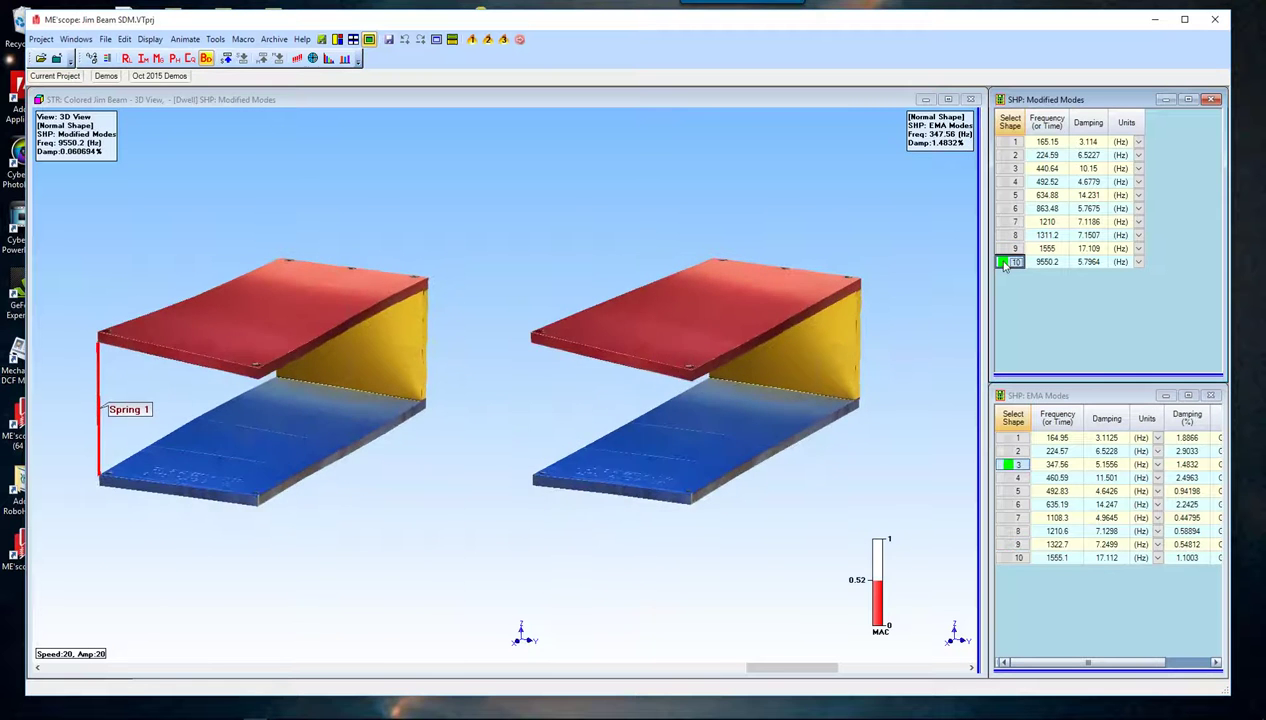
pyautogui.keyDown('ctrl'); pyautogui.scroll(2, 1006, 264); pyautogui.keyUp('ctrl')
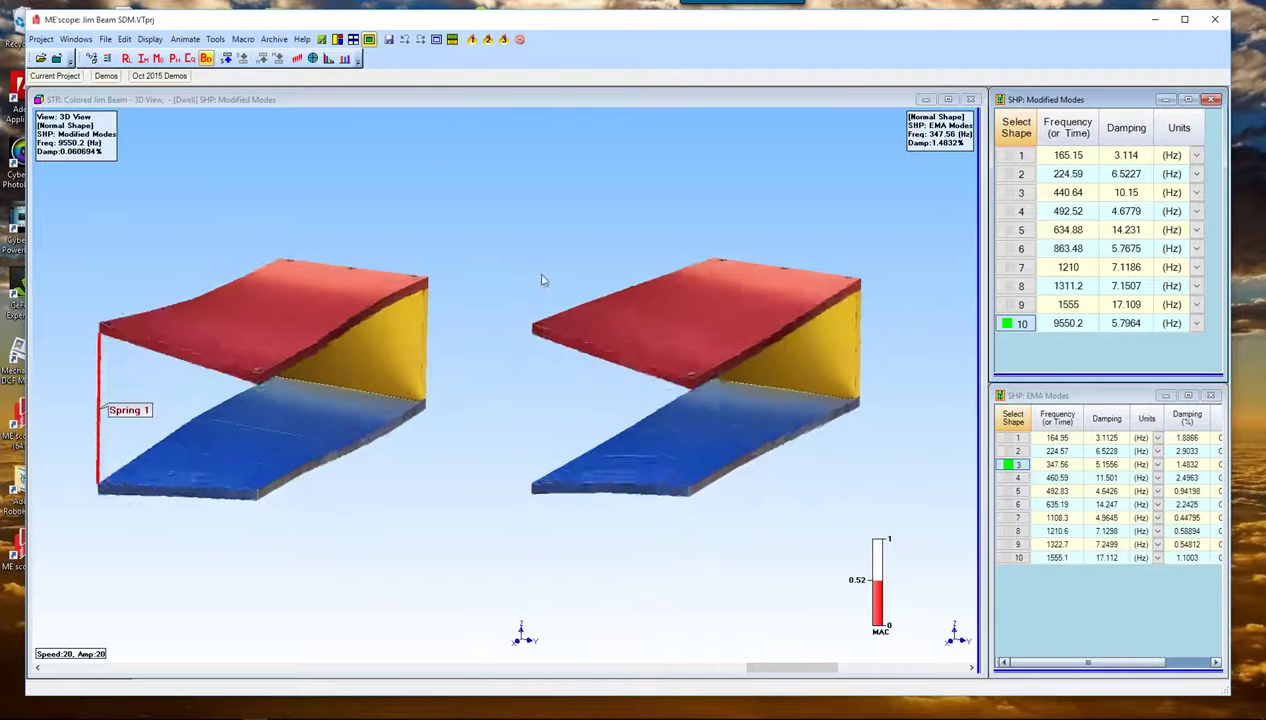
# Run the two-spring modification and compare its modified modes 1 through 4 with their matching EMA shapes.
pyautogui.click(487, 40)
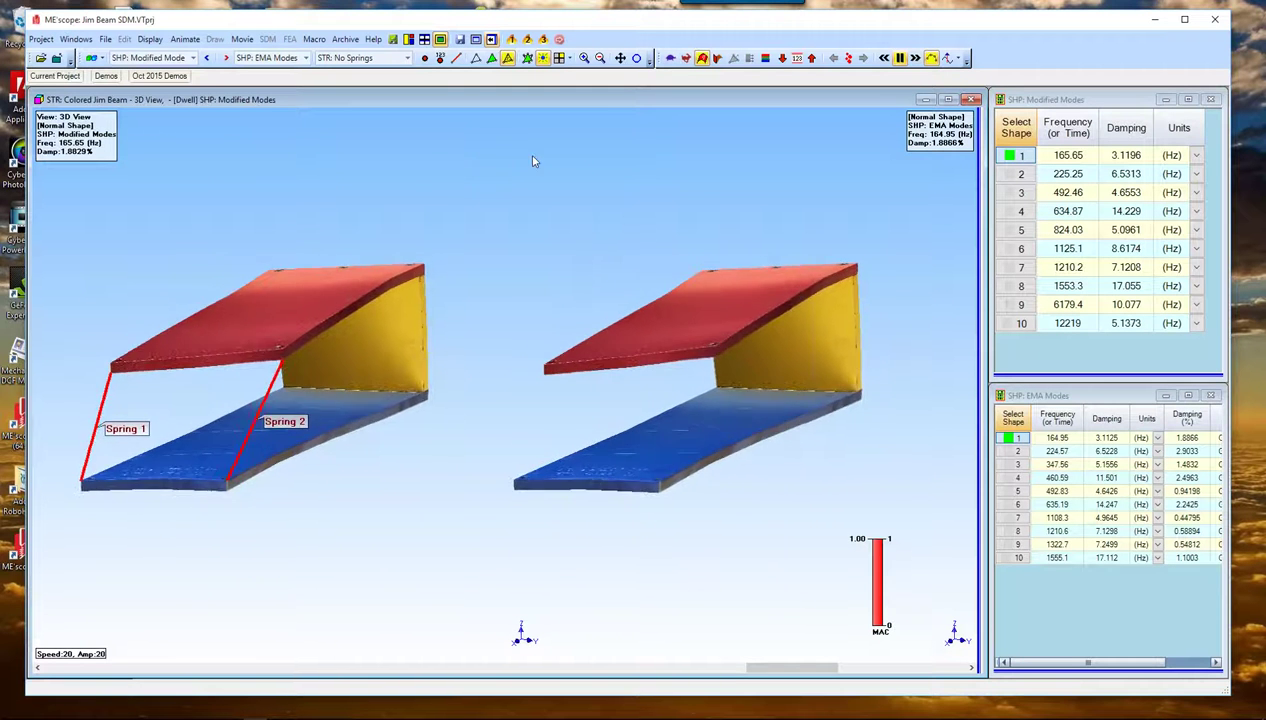
pyautogui.click(1021, 155)
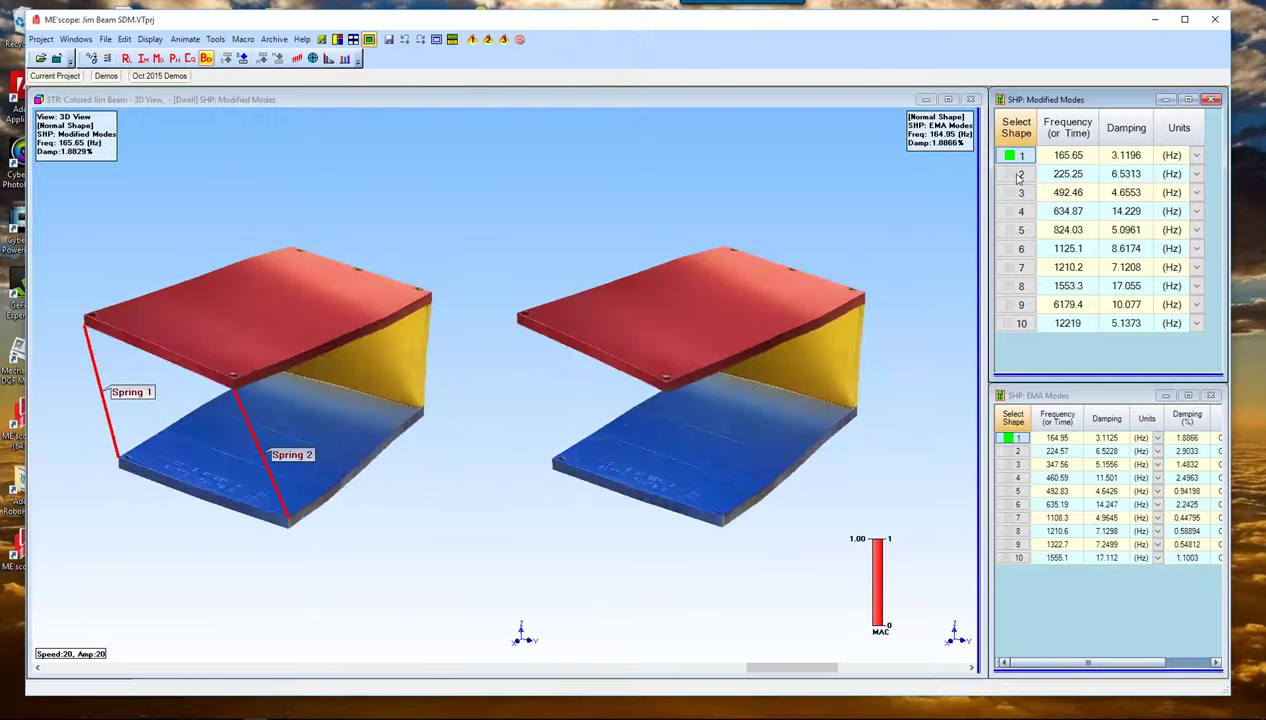
pyautogui.click(1020, 175)
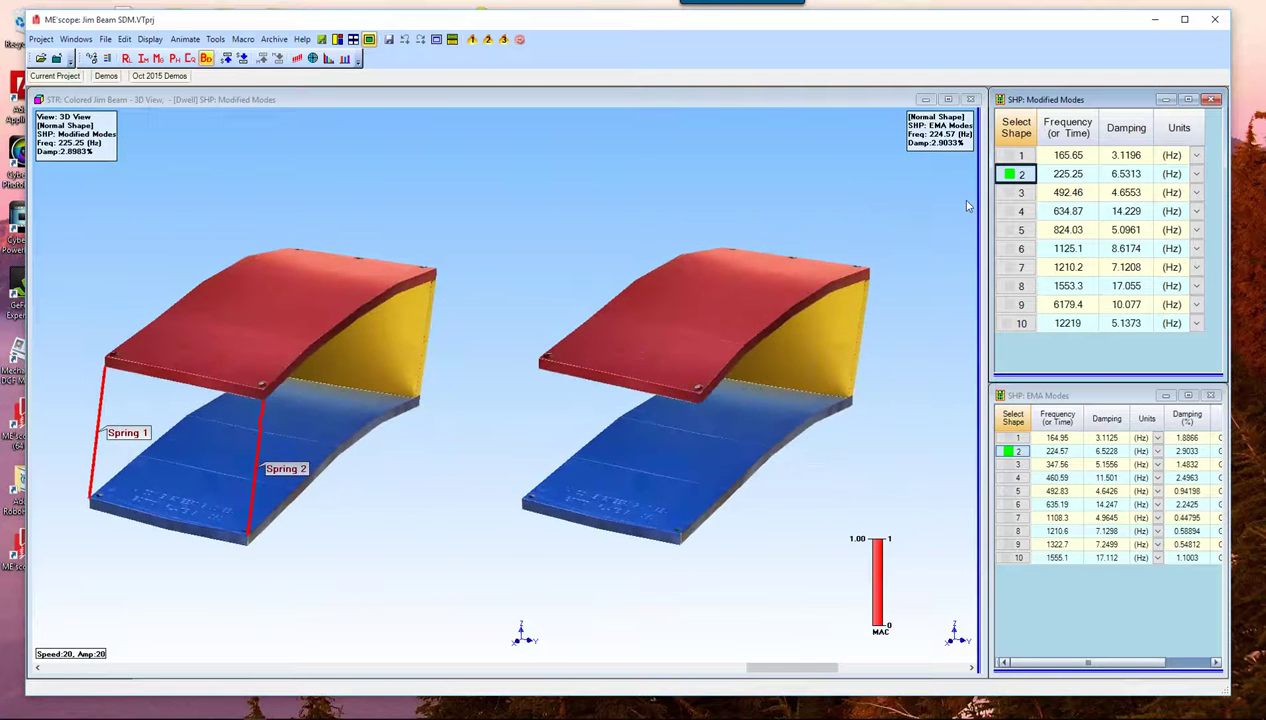
pyautogui.click(1017, 193)
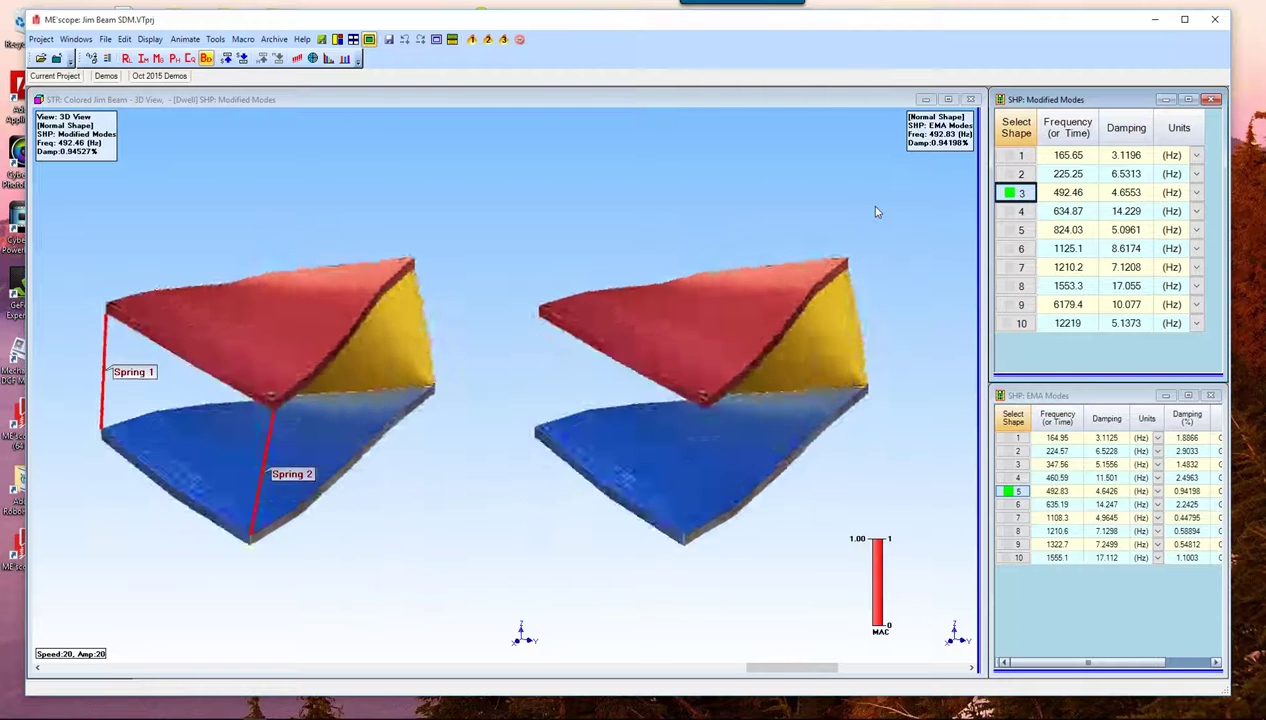
pyautogui.click(1020, 213)
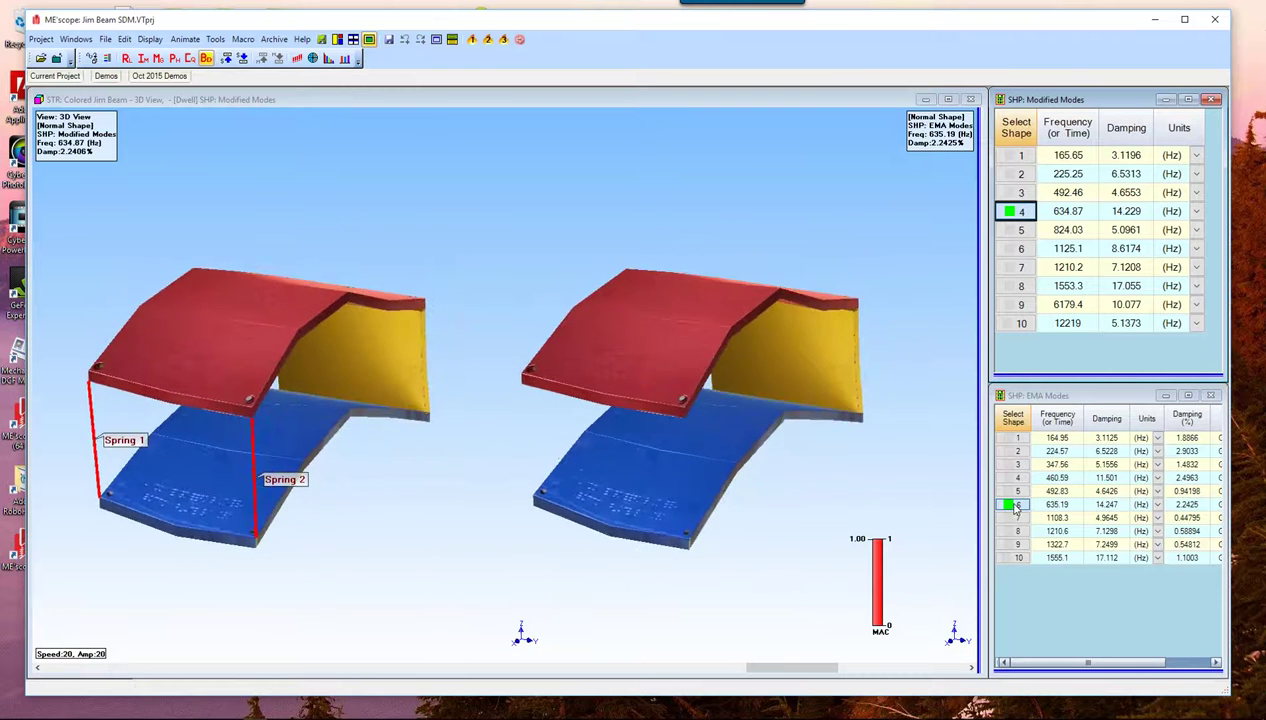
# Compare two-spring modified modes 5 through 8 and mode 10 with their closest EMA shapes and MAC values.
pyautogui.click(1012, 231)
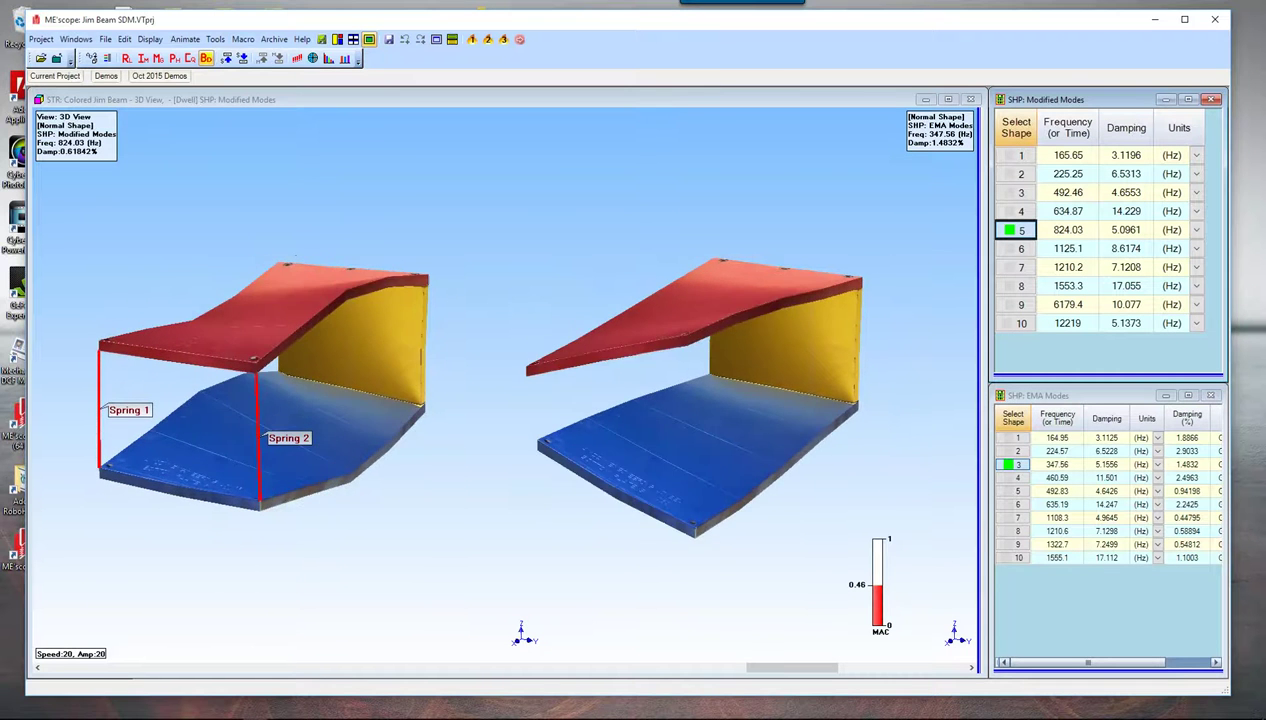
pyautogui.click(1021, 249)
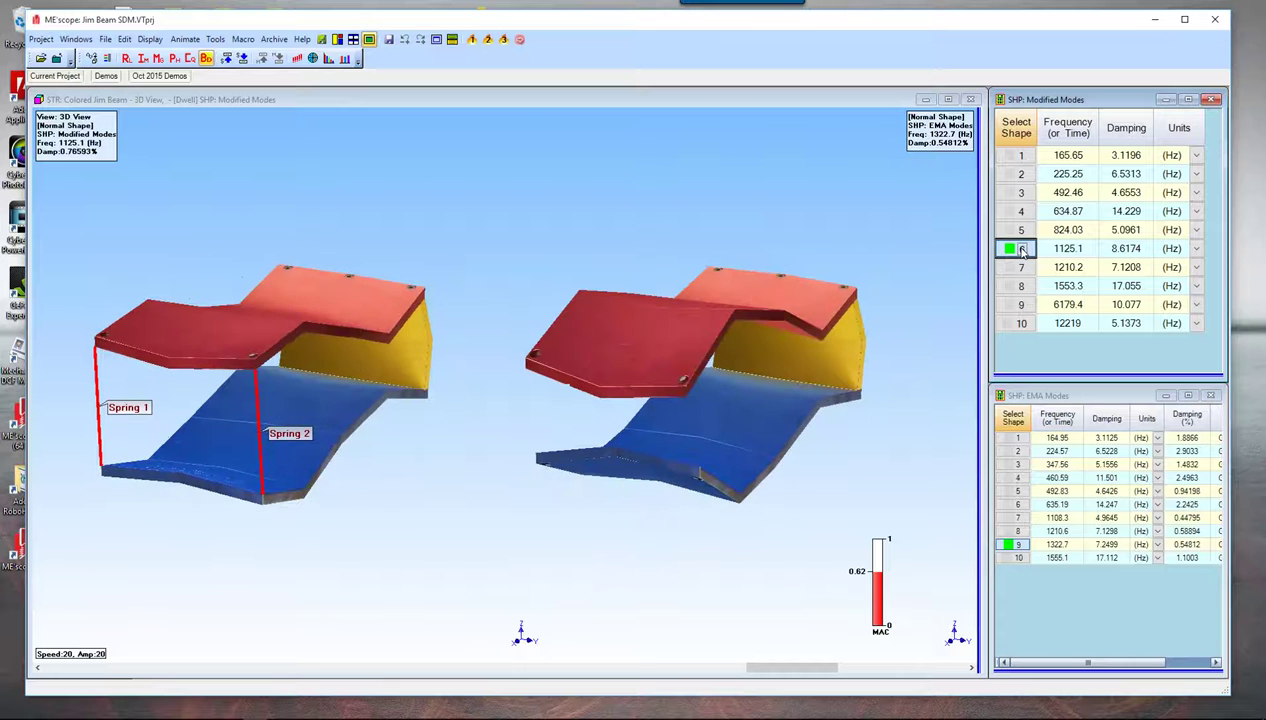
pyautogui.click(1021, 267)
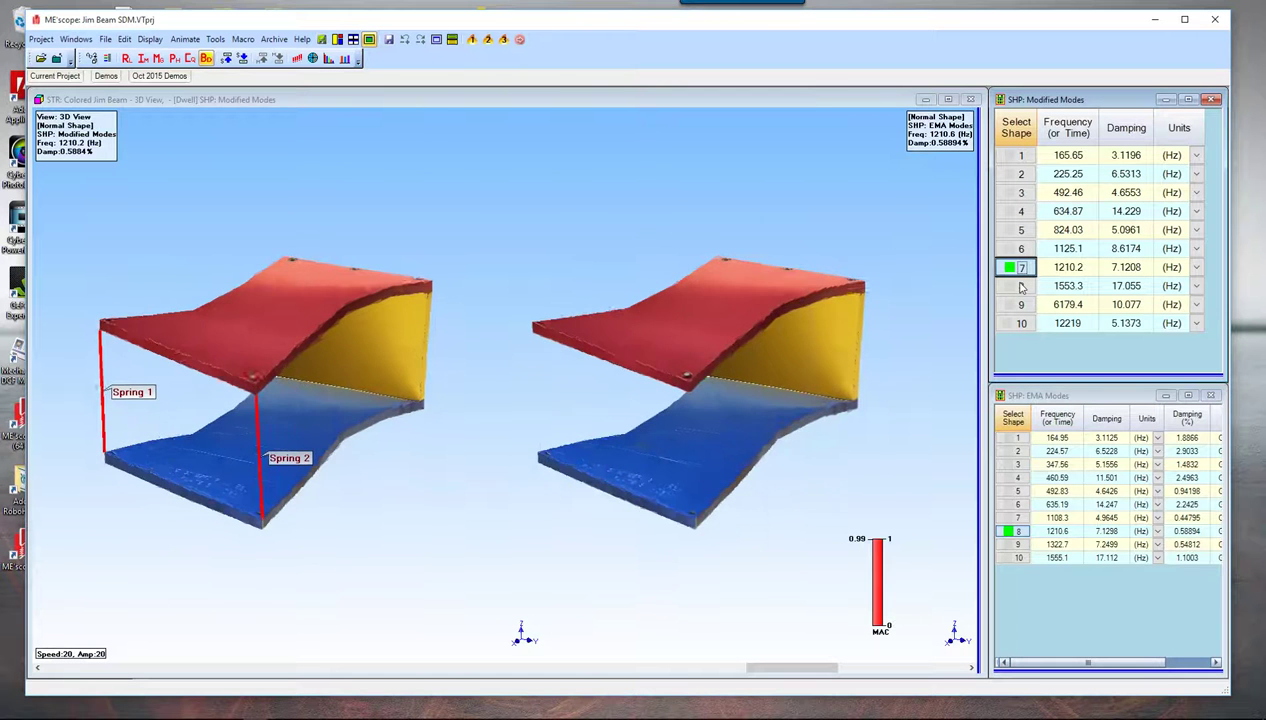
pyautogui.click(1021, 286)
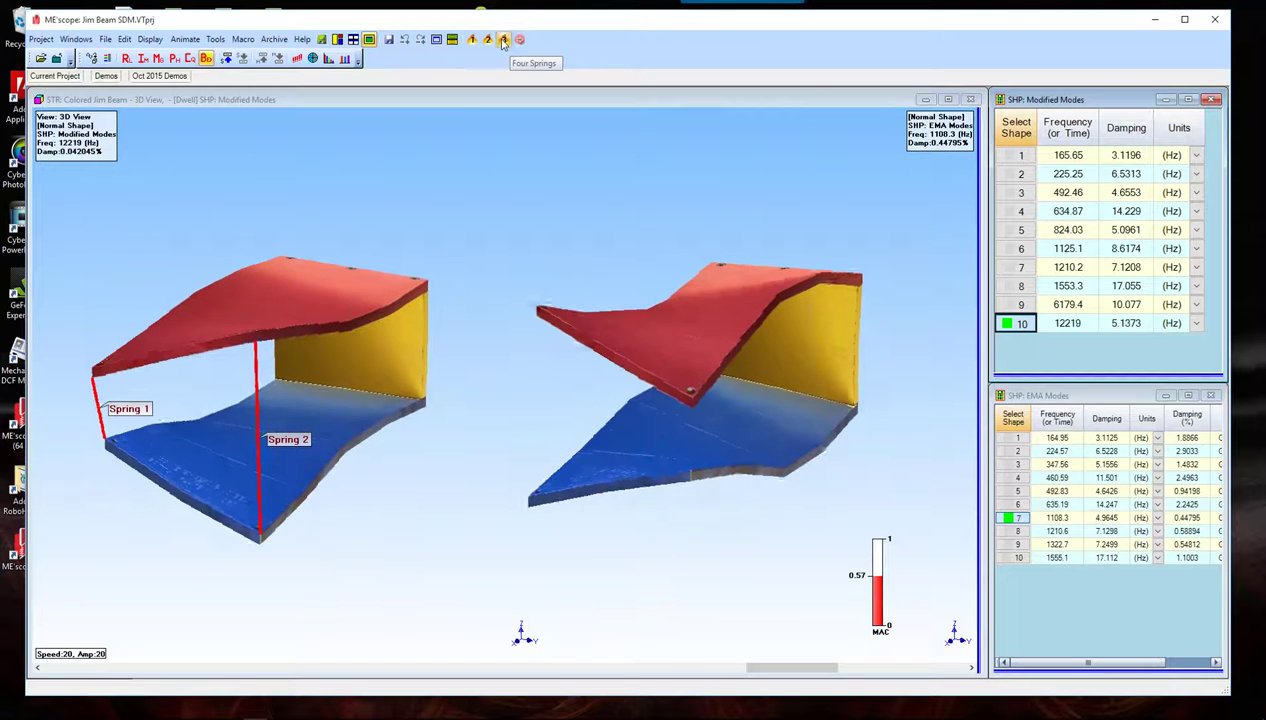
# Run the Four Springs modification and animate its modified modes beside the EMA modes.
pyautogui.click(503, 40)
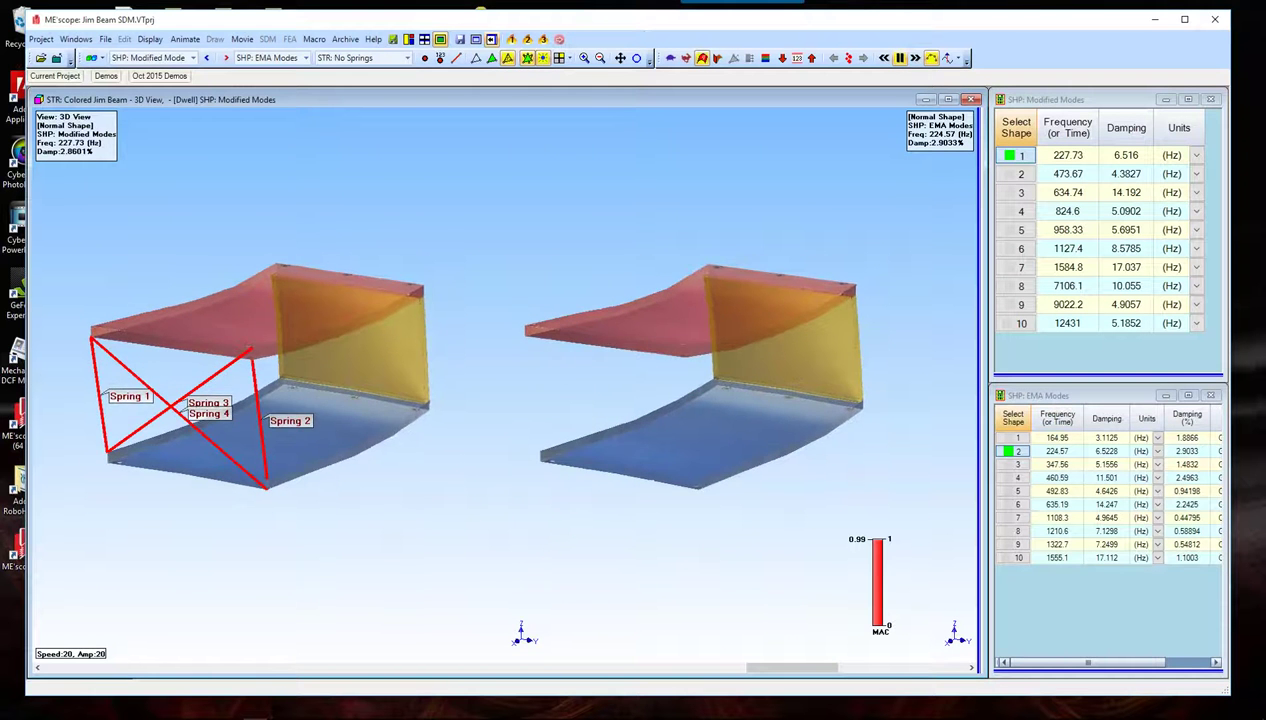
# Show the beam with textured surfaces and compare EMA mode 1 and four-spring modified modes 1 through 6 with their closest matches.
pyautogui.click(527, 58)
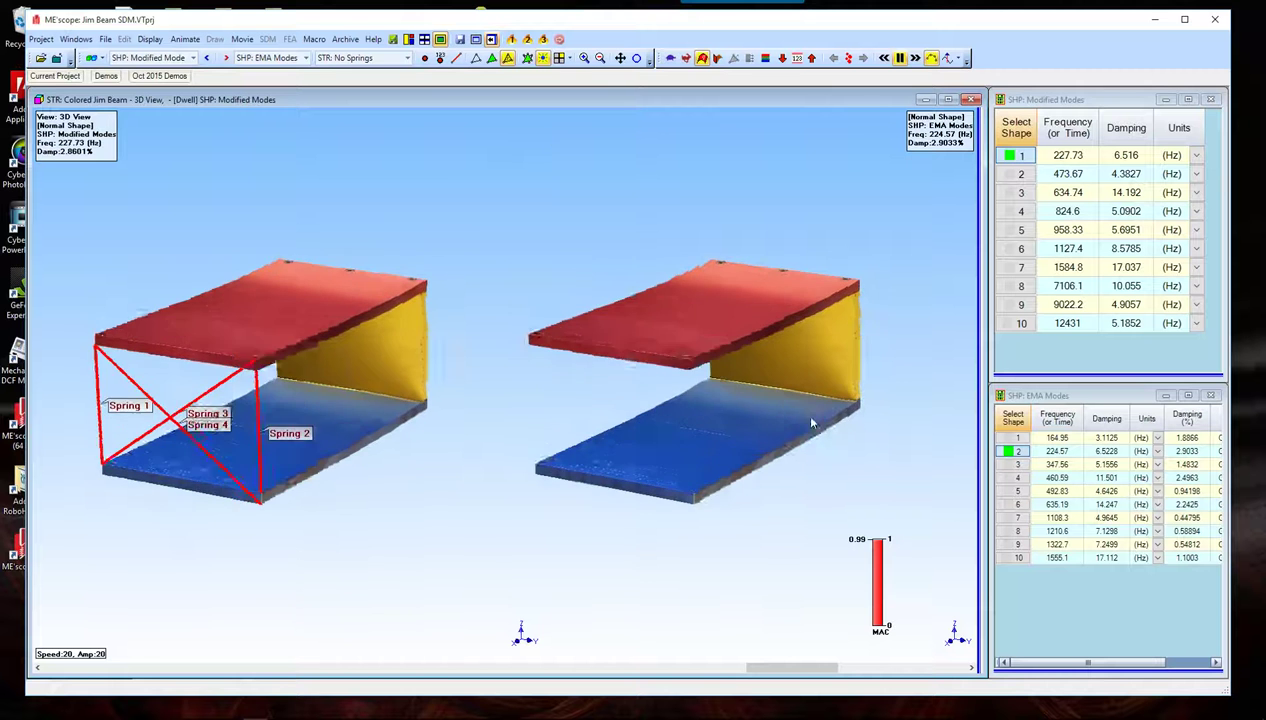
pyautogui.click(1017, 438)
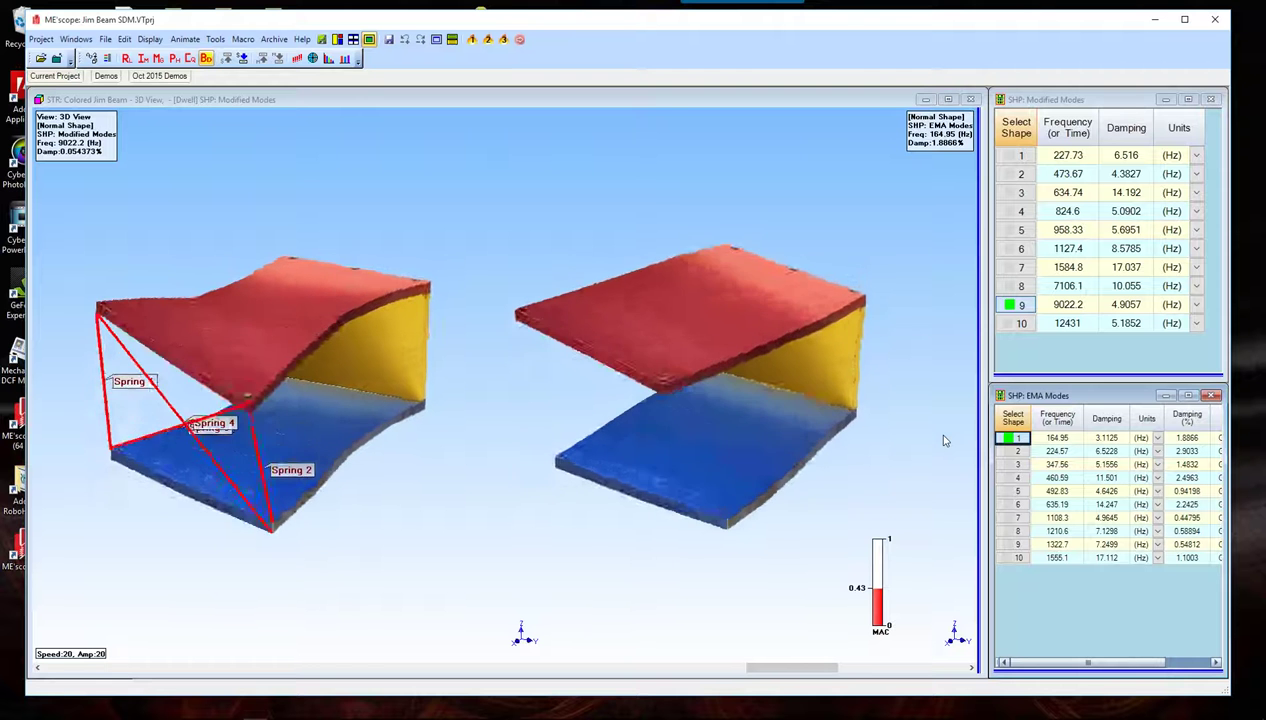
pyautogui.click(1010, 156)
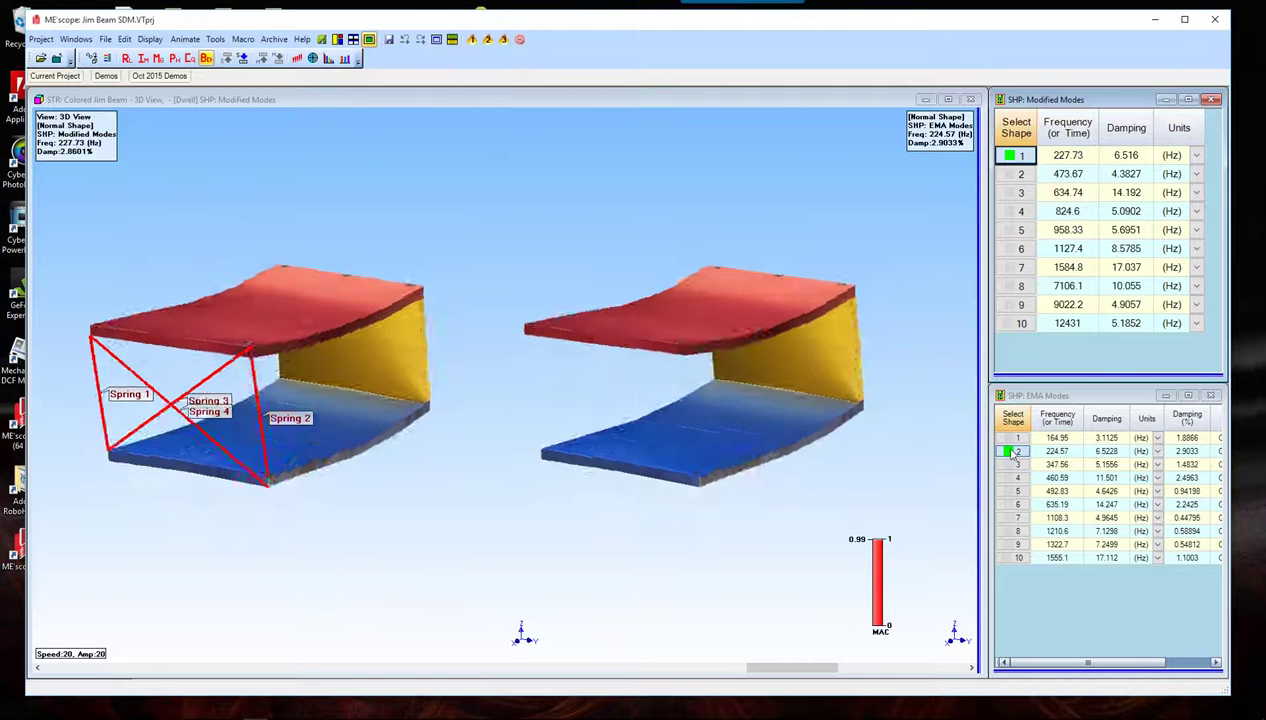
pyautogui.click(1016, 175)
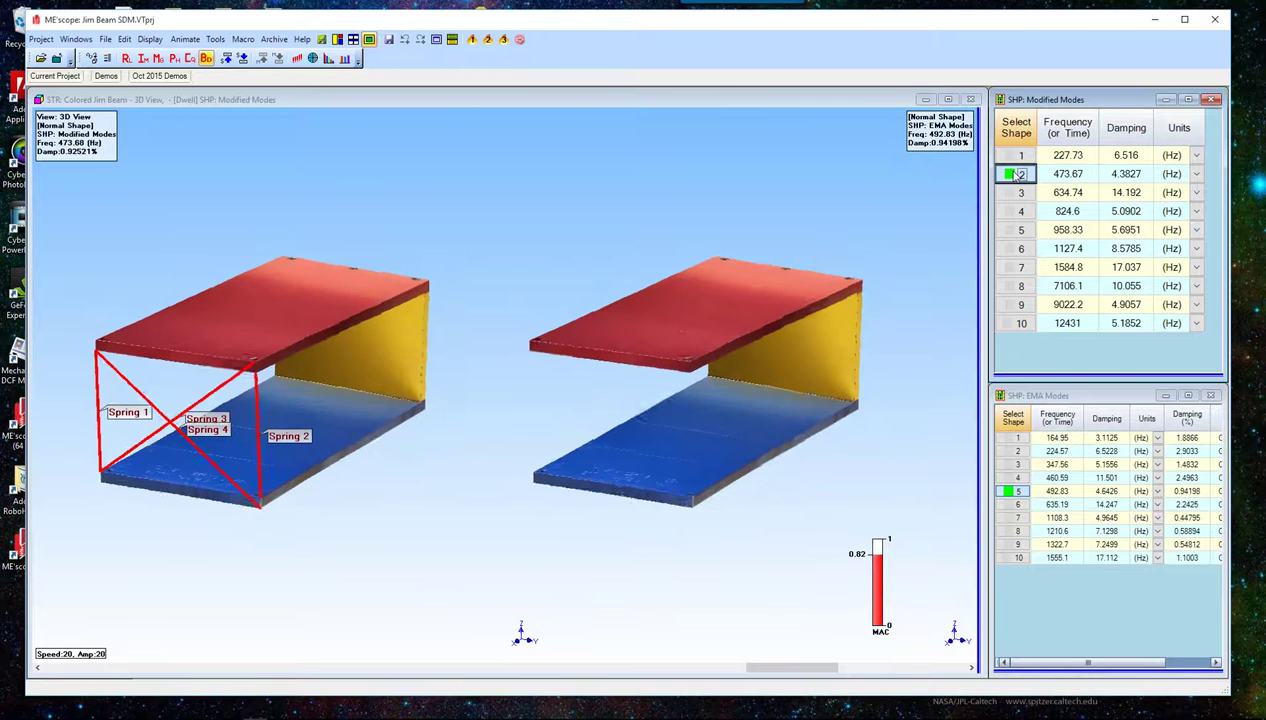
pyautogui.click(1010, 193)
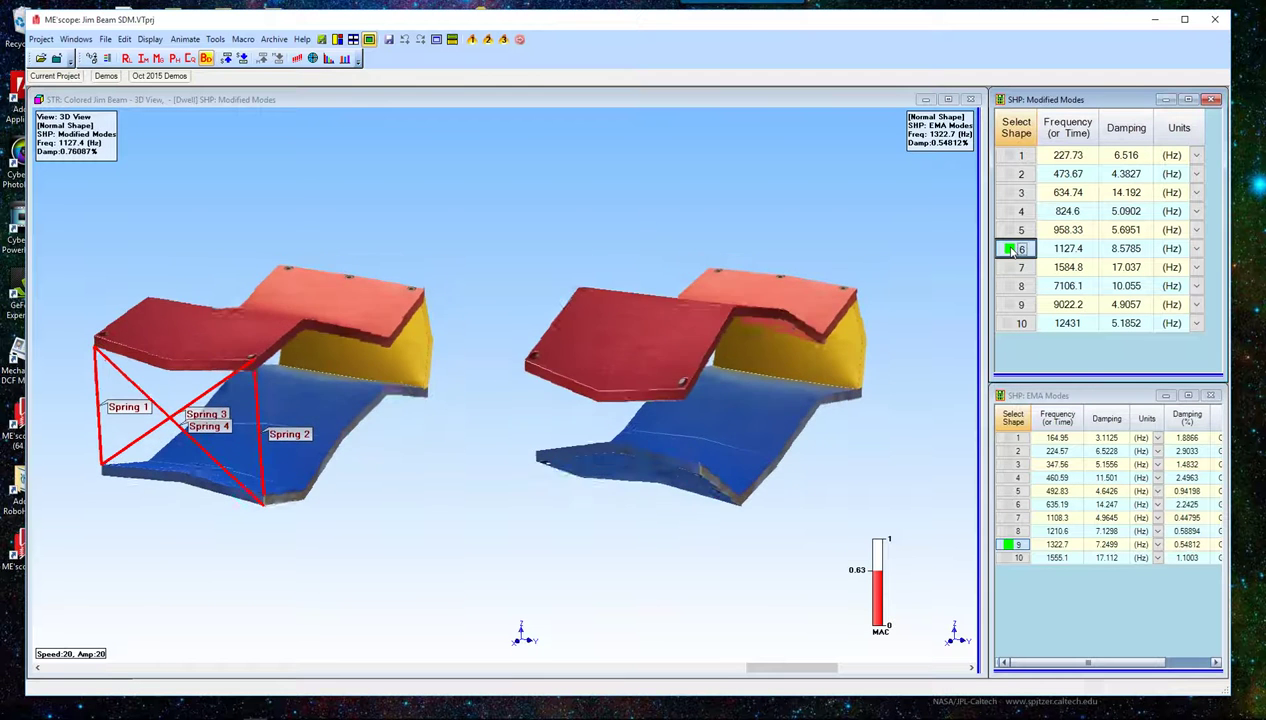
# Compare four-spring modified modes 7 through 10 with their closest EMA shapes and MAC values.
pyautogui.click(1013, 267)
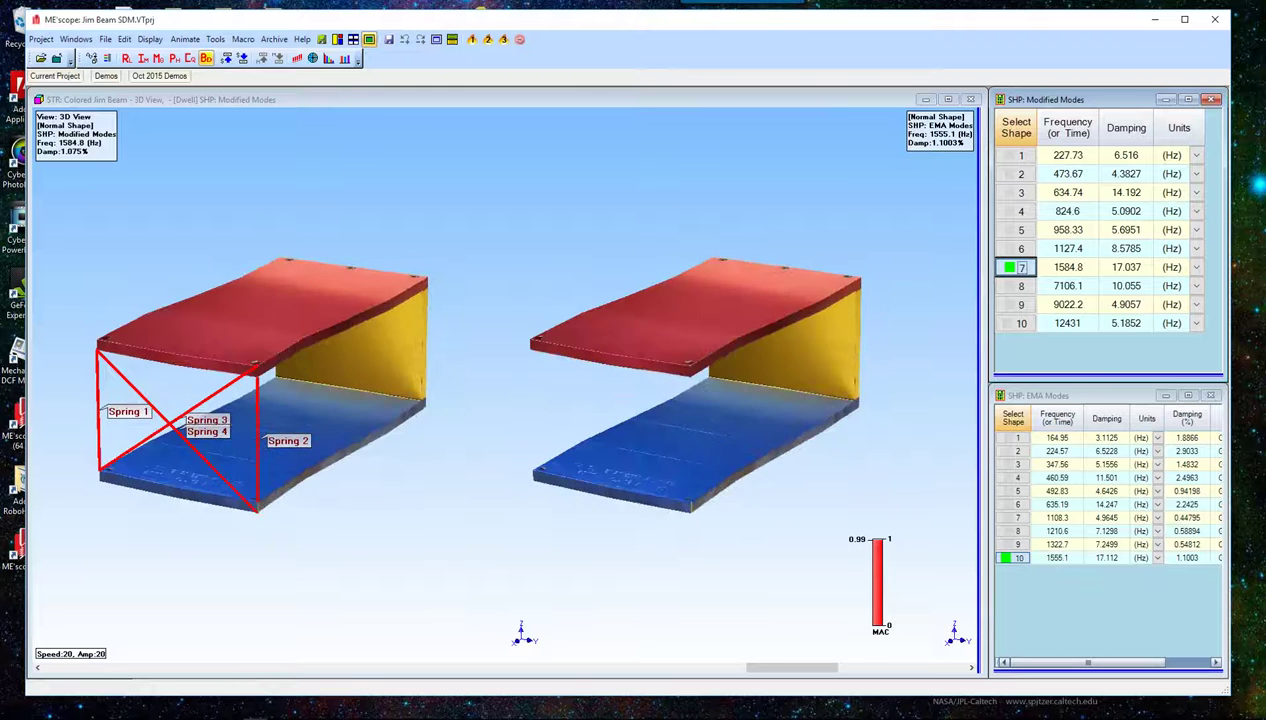
pyautogui.click(1021, 286)
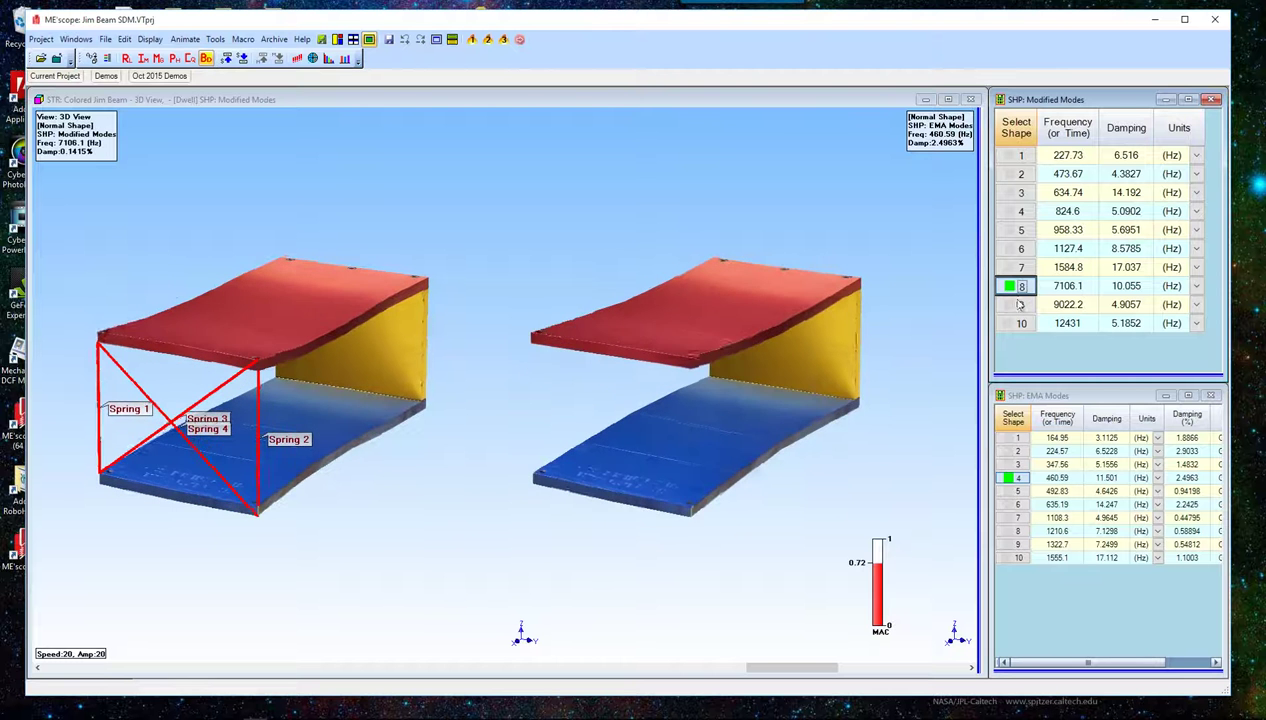
pyautogui.click(1021, 304)
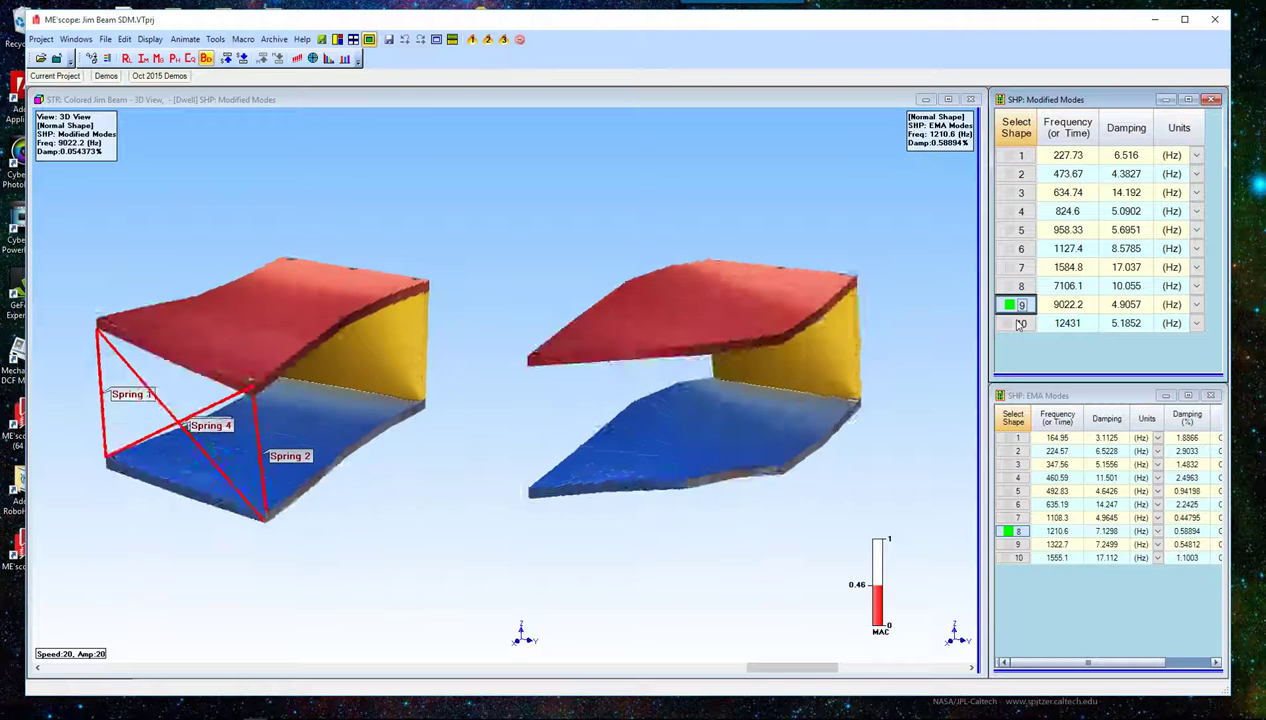
pyautogui.click(1019, 324)
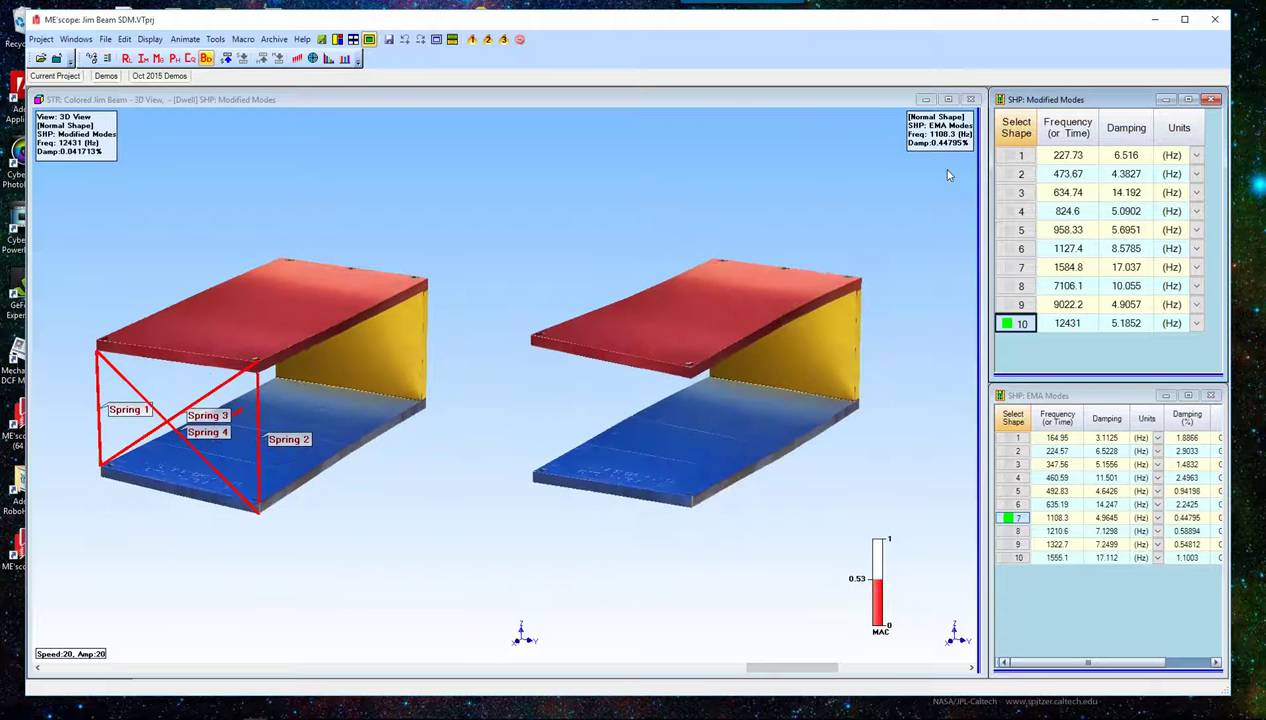
# Overlay modified mode 1 on its matching EMA shape, watch the combined animation, and separate the two structures again.
pyautogui.click(1010, 158)
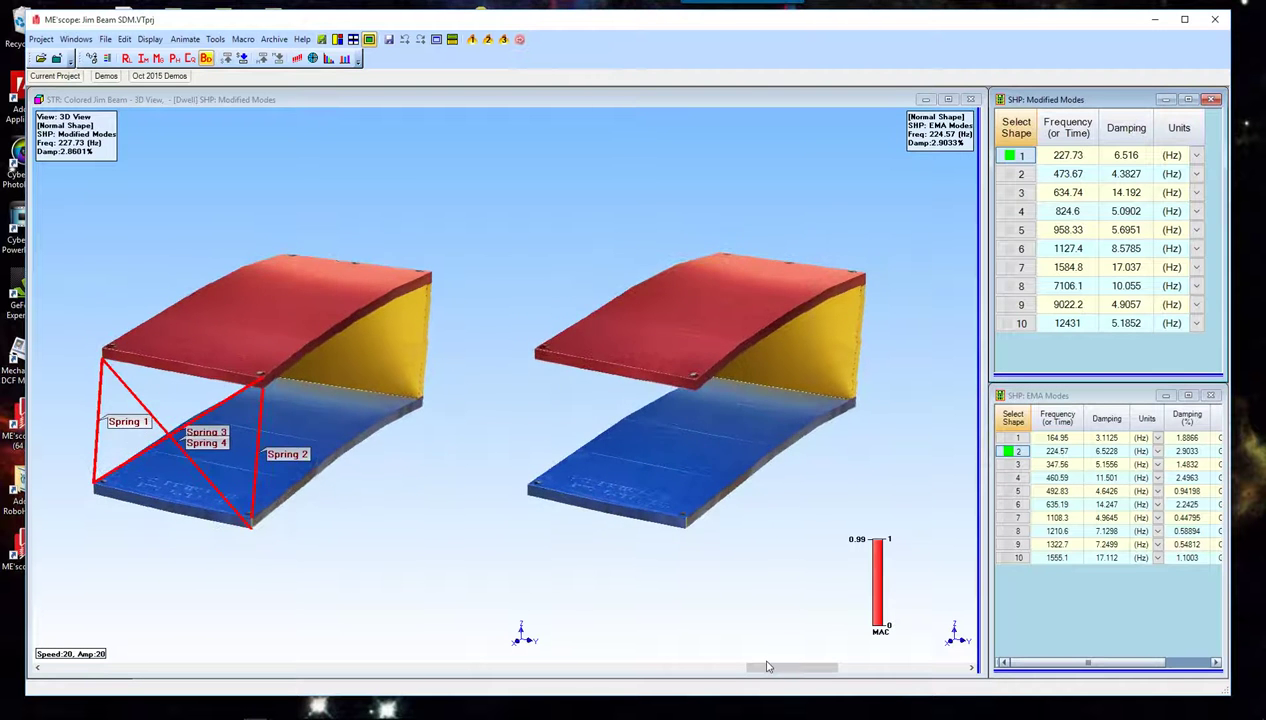
pyautogui.click(670, 656)
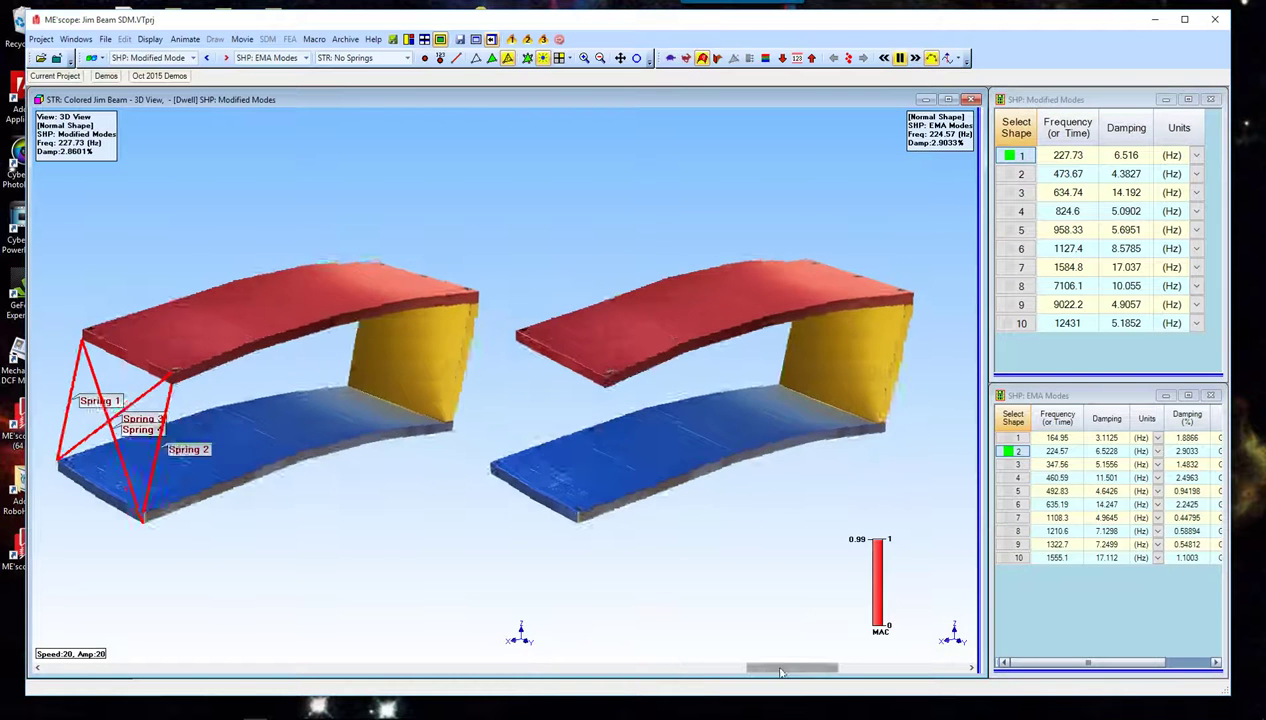
pyautogui.moveTo(781, 672); pyautogui.dragTo(75, 668)
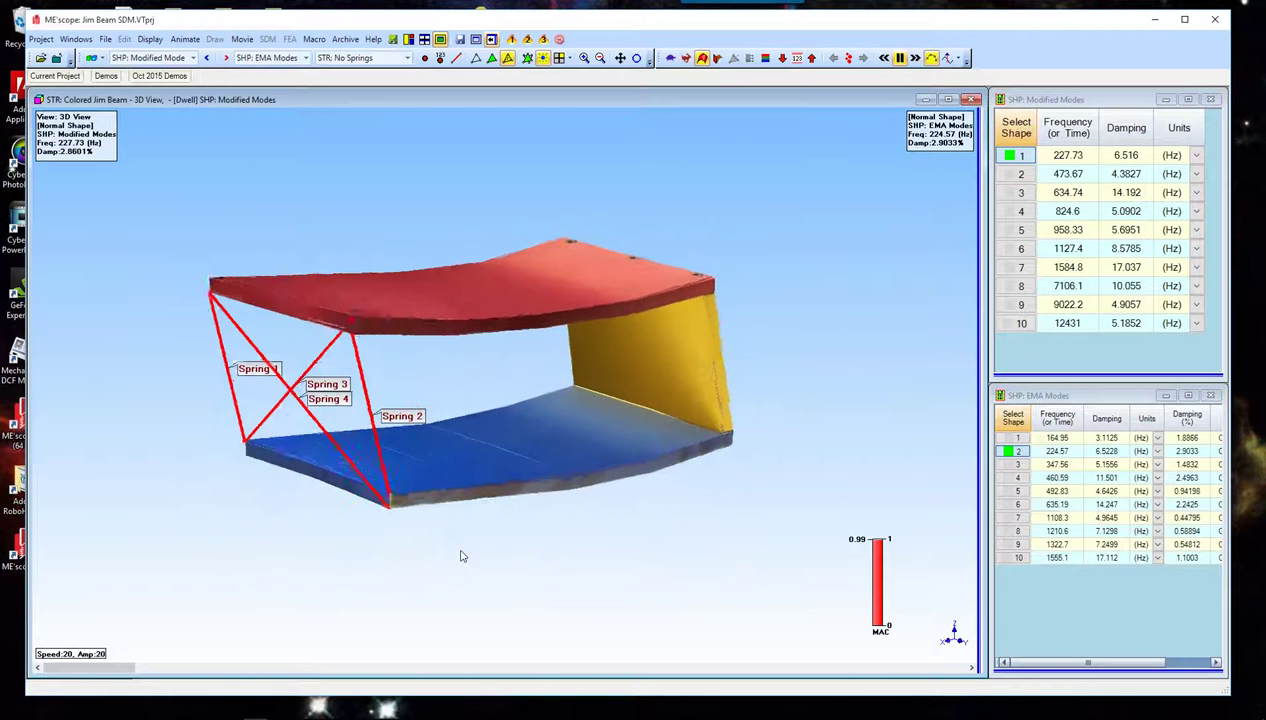
pyautogui.moveTo(101, 669); pyautogui.dragTo(822, 657)
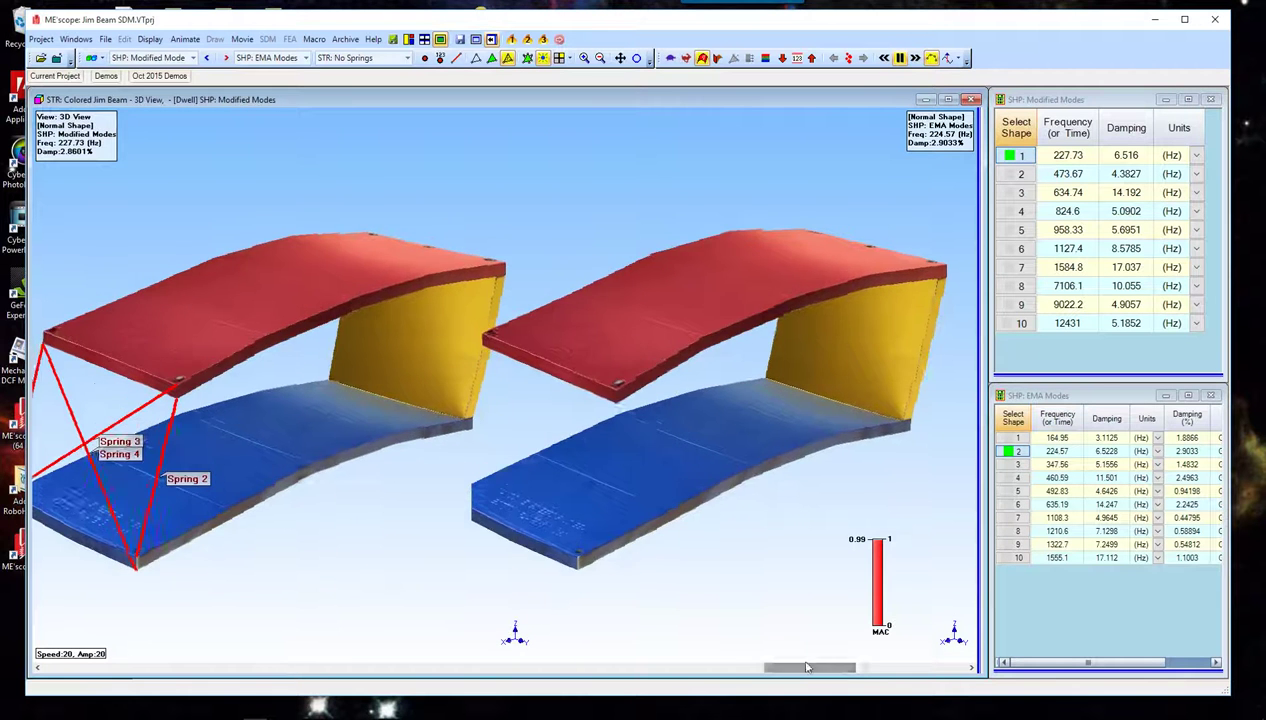
pyautogui.moveTo(797, 676); pyautogui.dragTo(840, 660)
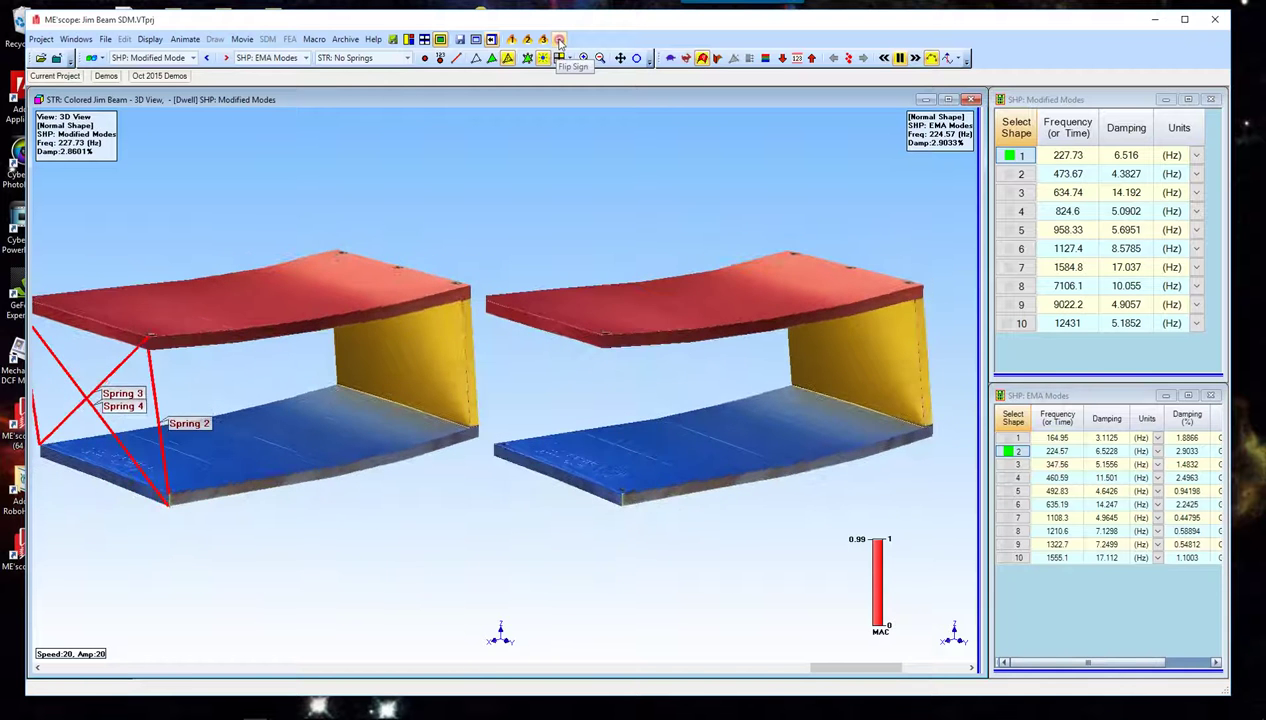
# Flip the sign of the EMA shape, overlay it on modified mode 1 to see the opposing motion, and separate them again.
pyautogui.click(560, 40)
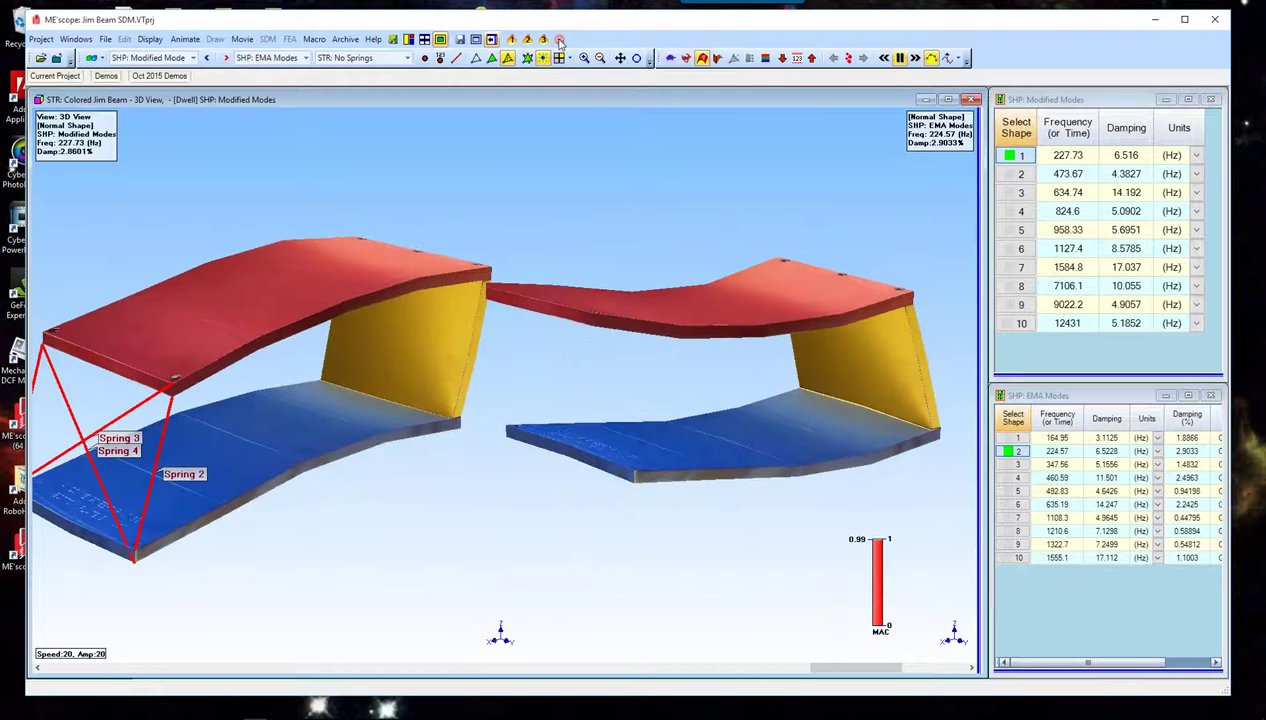
pyautogui.moveTo(848, 668); pyautogui.dragTo(70, 660)
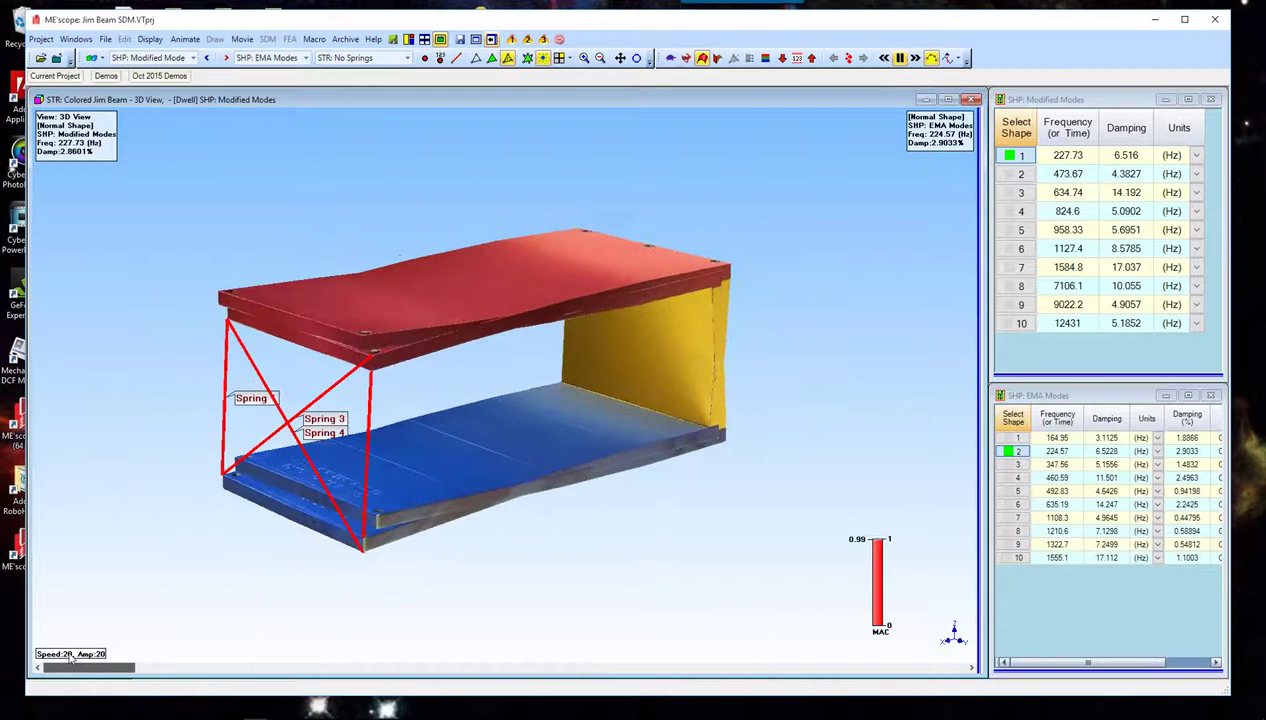
pyautogui.moveTo(72, 667); pyautogui.dragTo(873, 662)
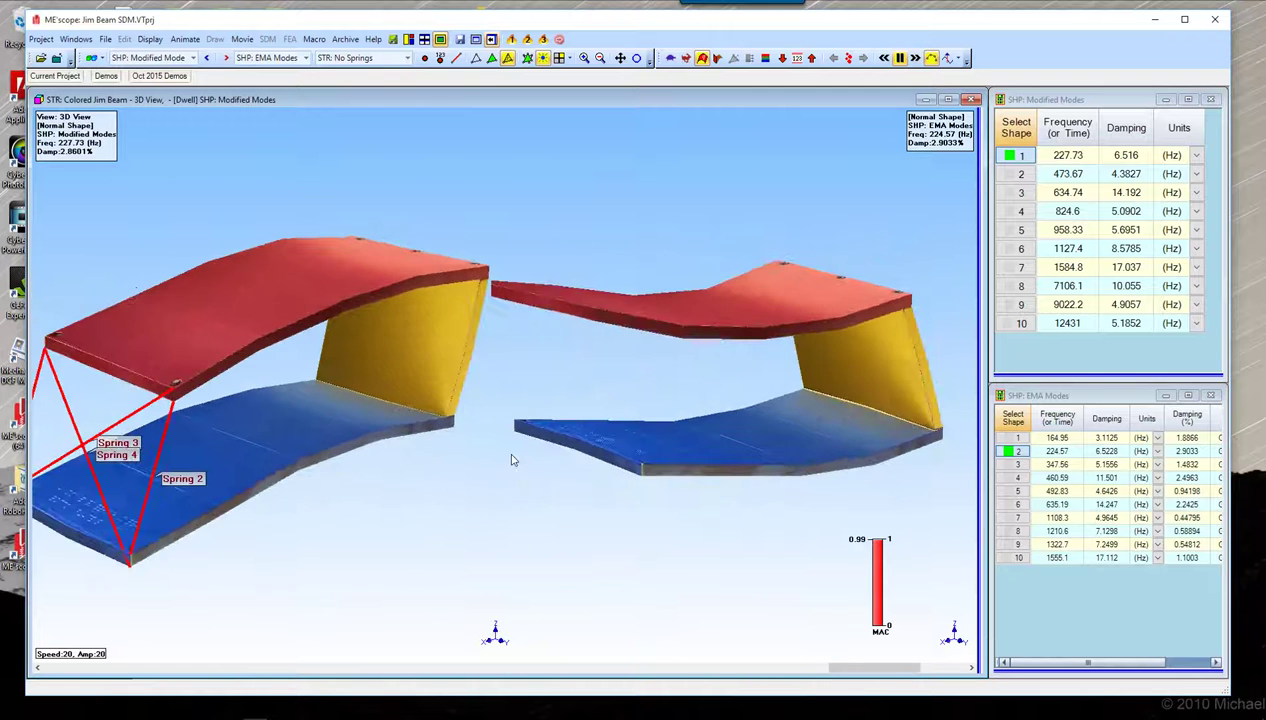
# Review the shape-comparison commands and flip the EMA shape's sign back so it animates in phase with modified mode 1.
pyautogui.rightClick(649, 200)
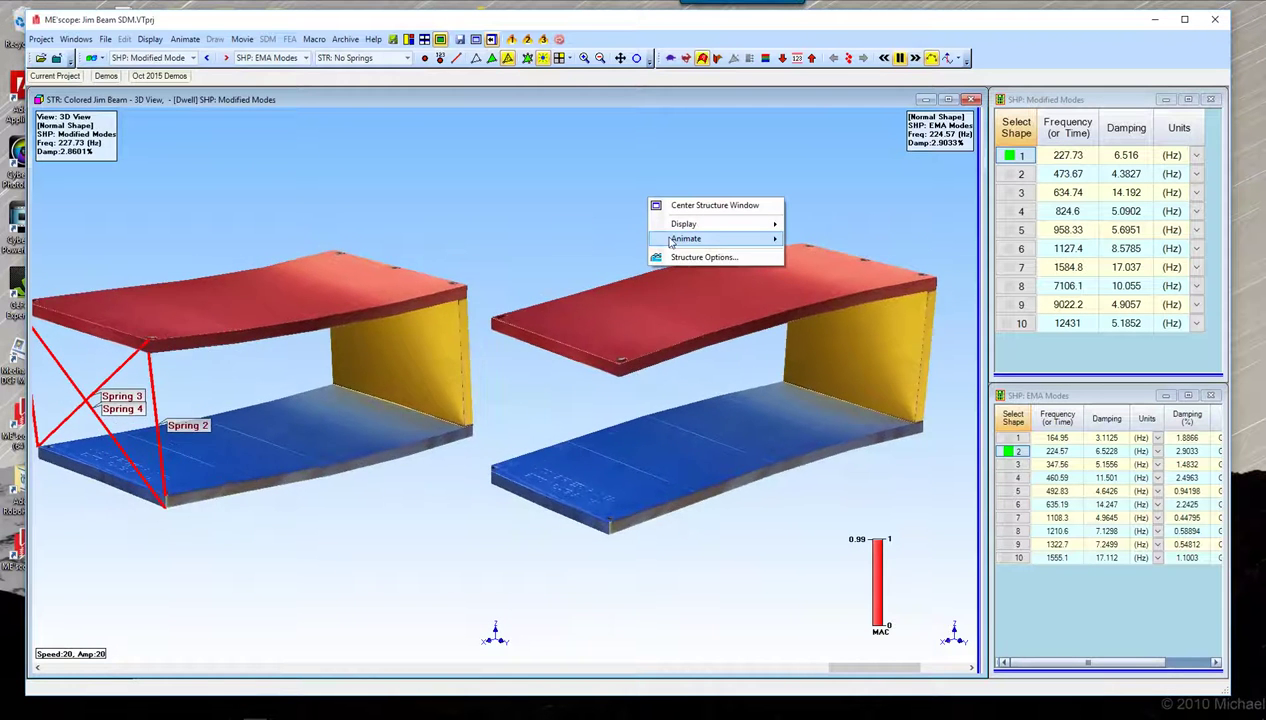
pyautogui.moveTo(672, 240)
pyautogui.moveTo(836, 443)
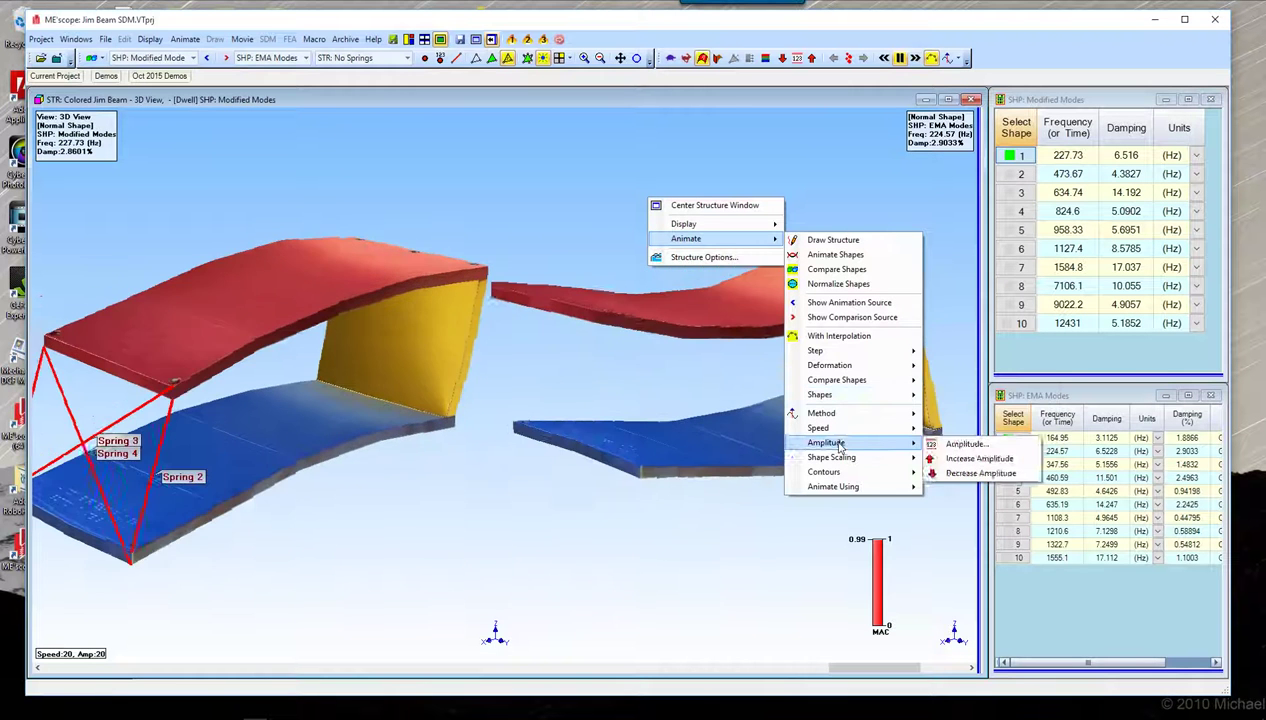
pyautogui.moveTo(836, 381)
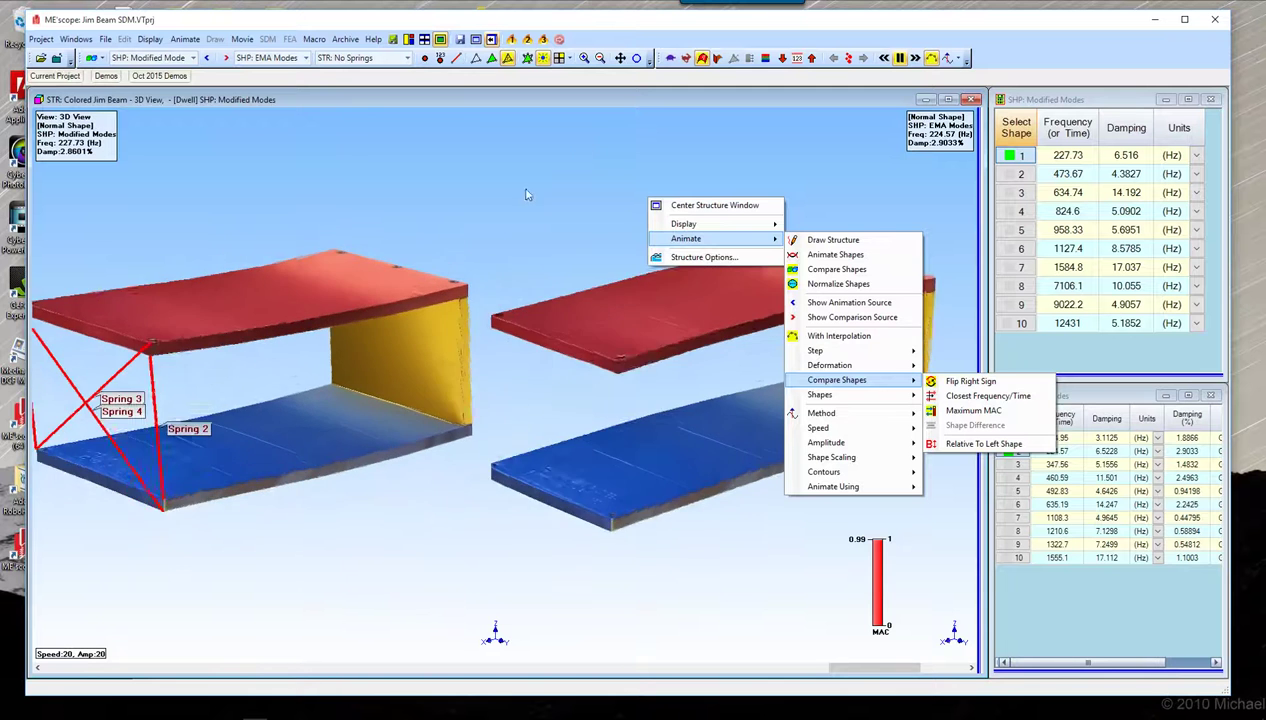
pyautogui.click(558, 41)
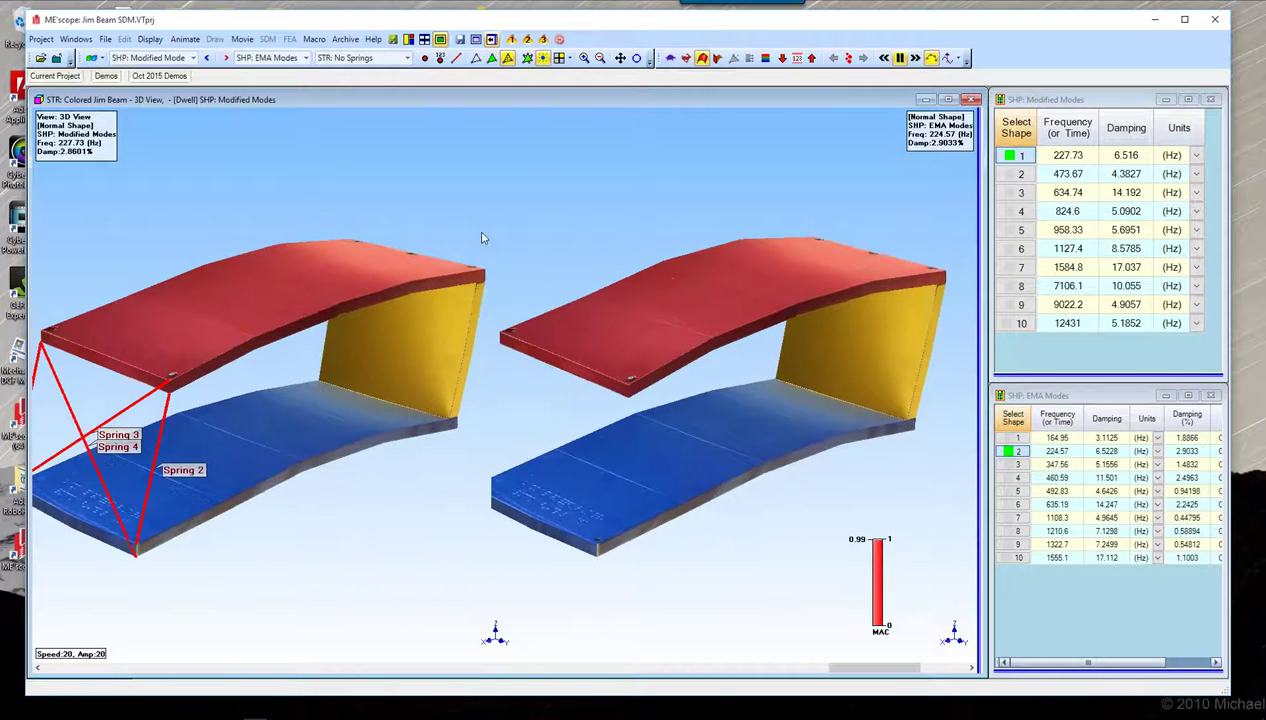
# Run the one-spring modification and switch the beam to its undeformed structure drawing with textured surfaces.
pyautogui.moveTo(480, 274); pyautogui.dragTo(504, 264)
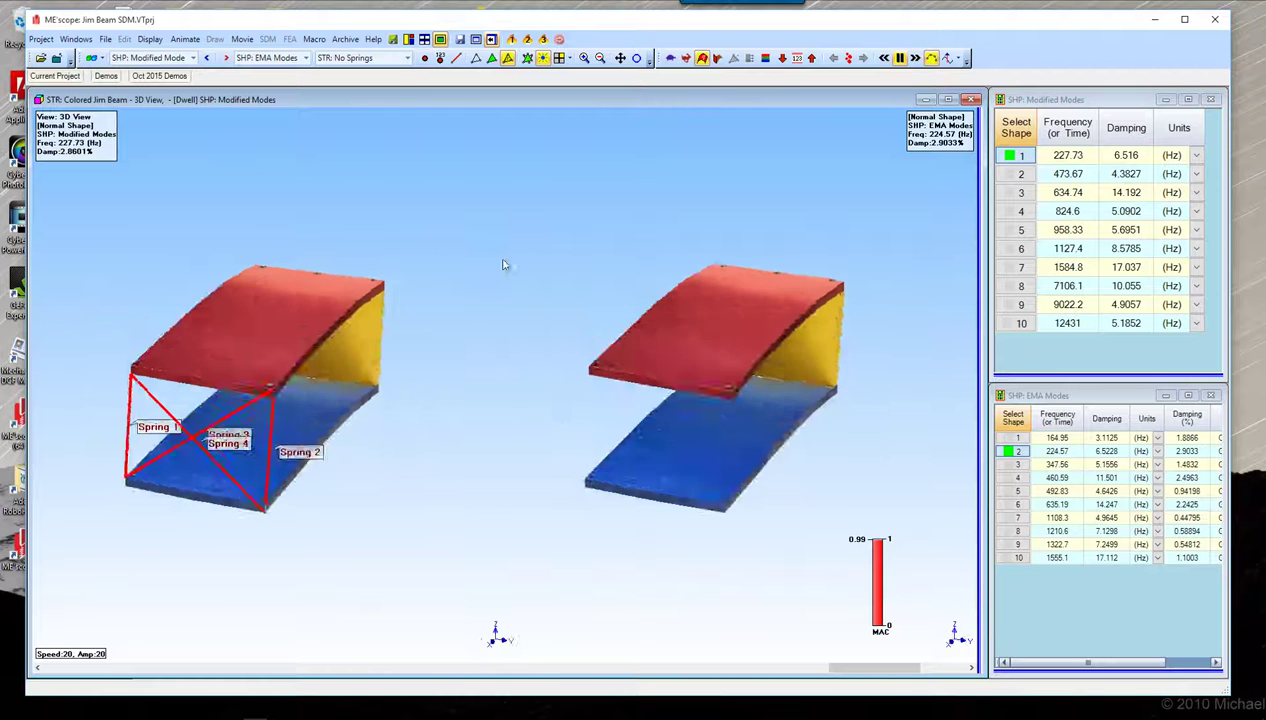
pyautogui.click(510, 40)
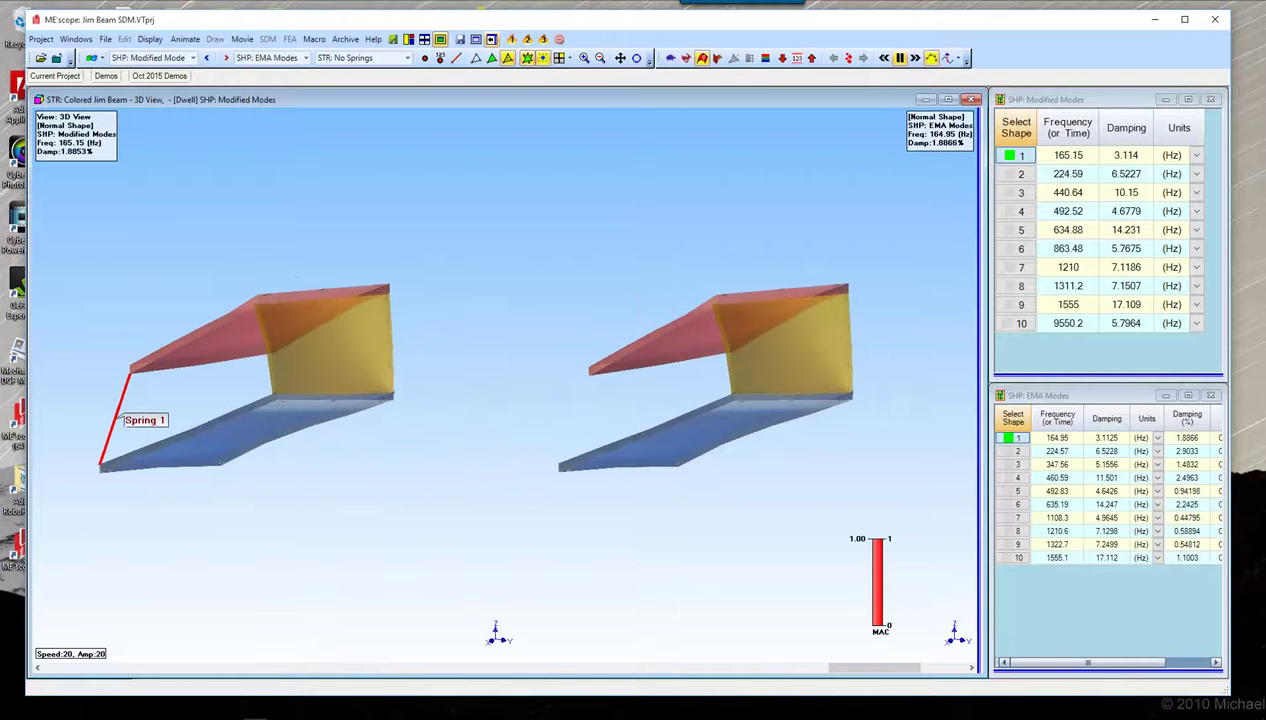
pyautogui.rightClick(444, 190)
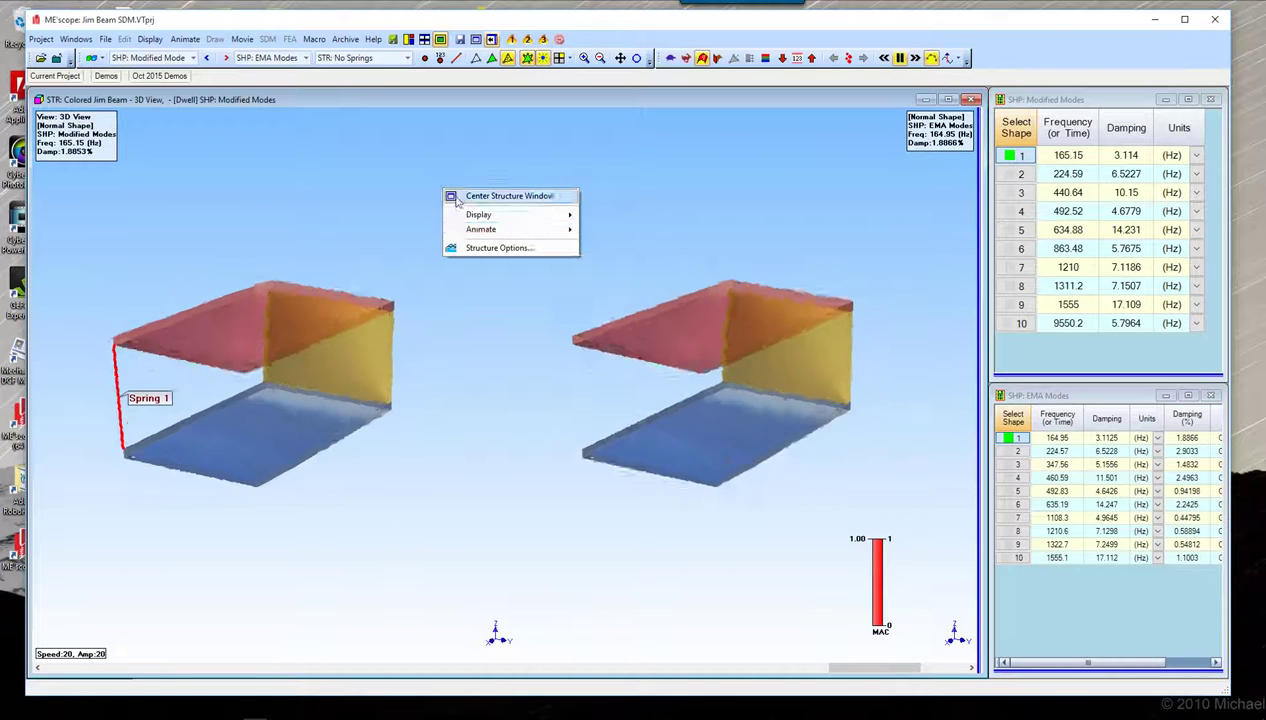
pyautogui.moveTo(490, 229)
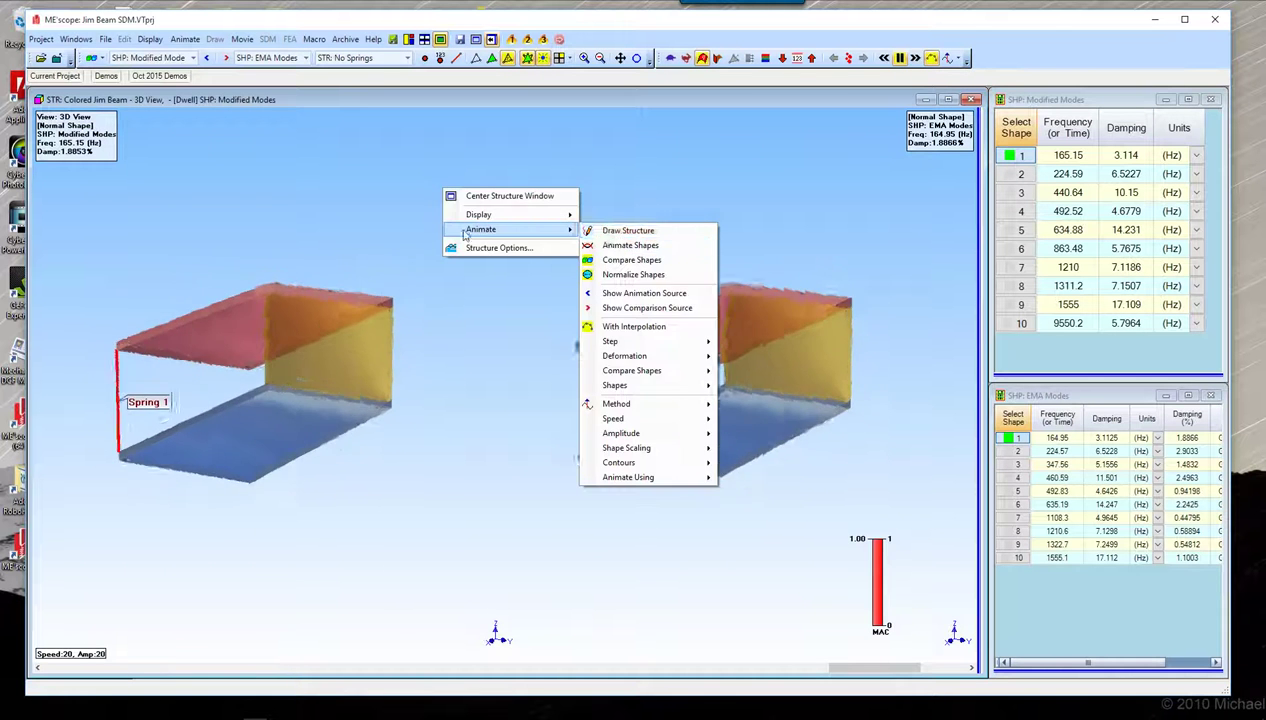
pyautogui.click(625, 233)
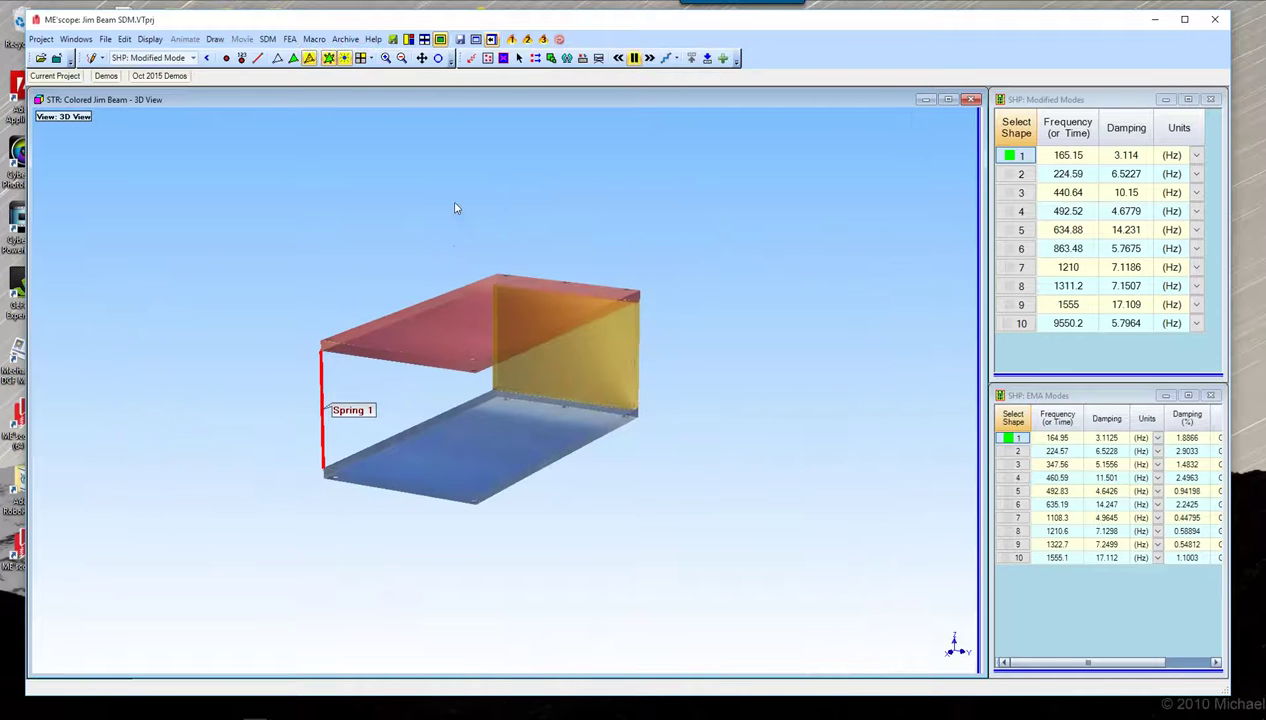
pyautogui.click(328, 58)
# Rerun the one-spring modification and compare modified mode 3 with its closest EMA shape.
pyautogui.click(267, 39)
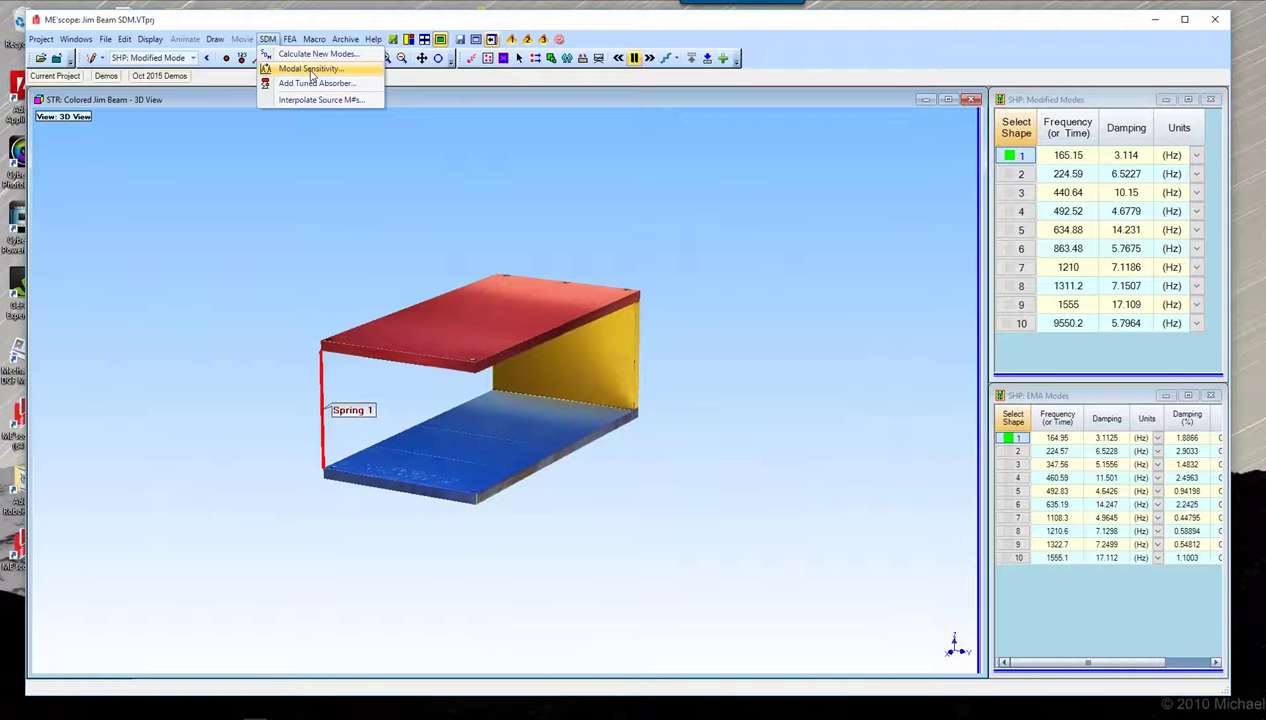
pyautogui.moveTo(373, 39)
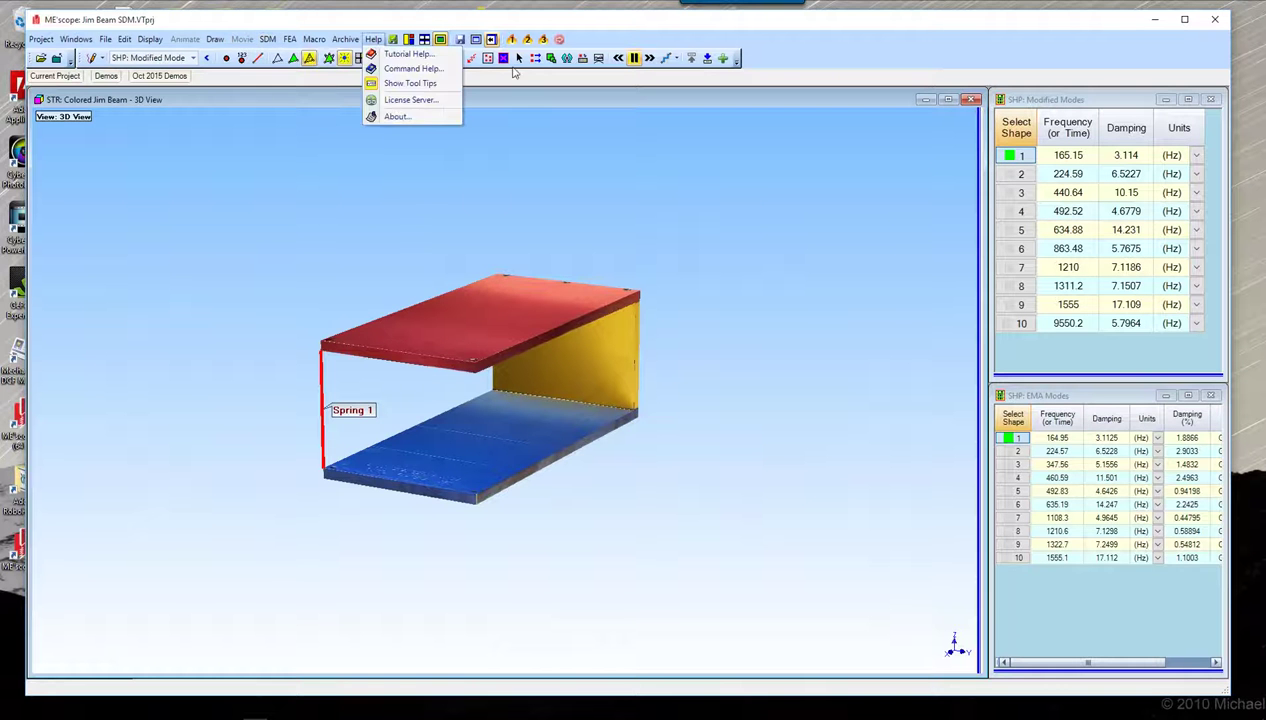
pyautogui.click(514, 41)
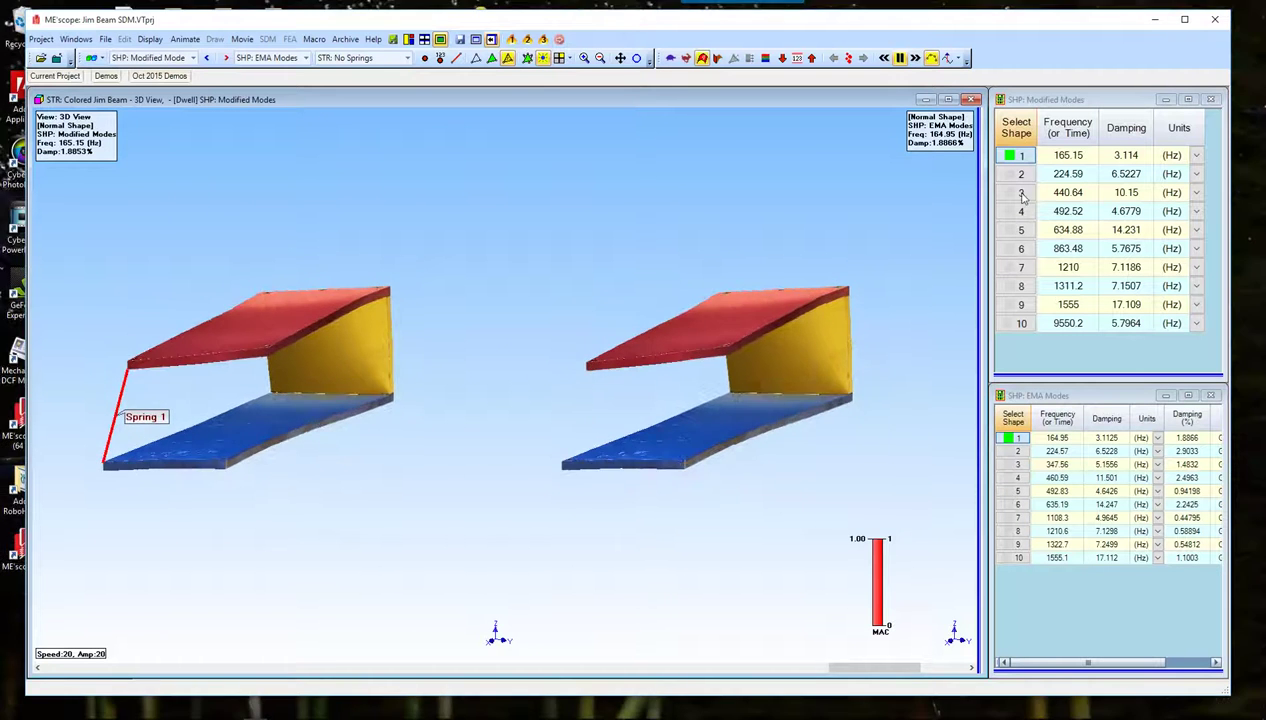
pyautogui.click(1022, 193)
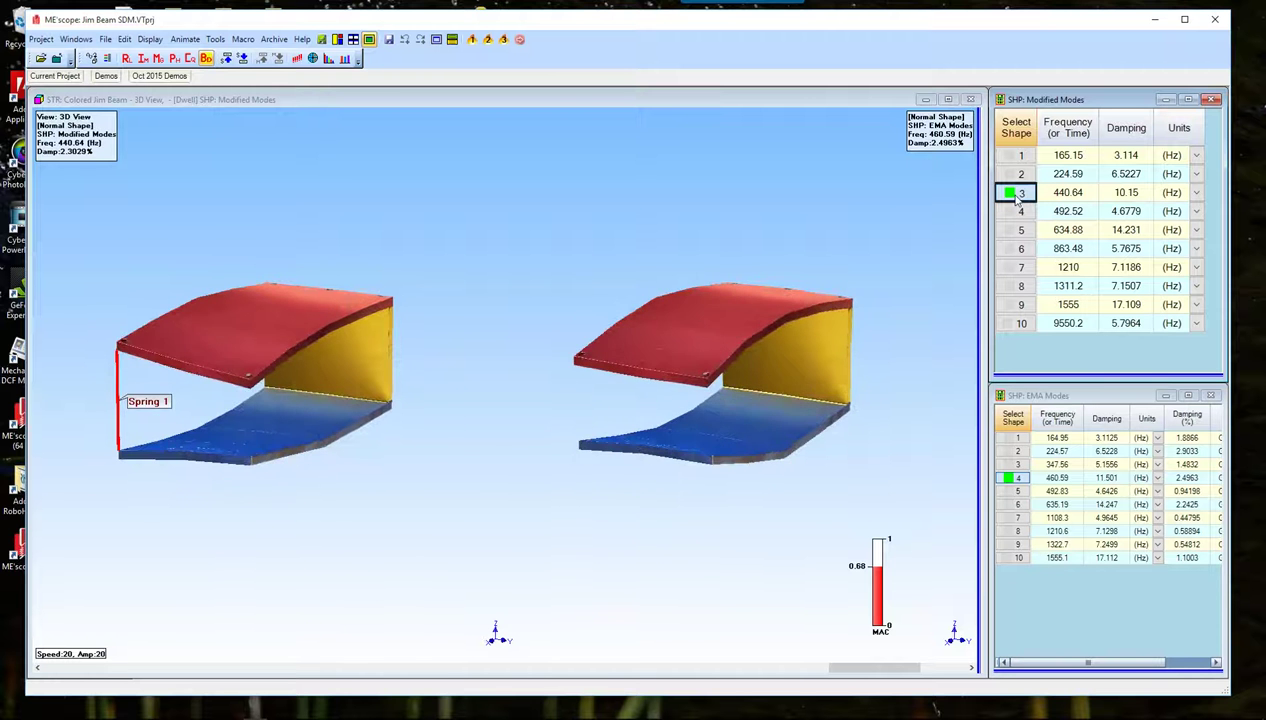
# Return the beam to its undeformed drawing and start Modal Sensitivity for its single spring using the EMA Modes, un-selecting all shapes.
pyautogui.rightClick(332, 147)
pyautogui.moveTo(352, 187)
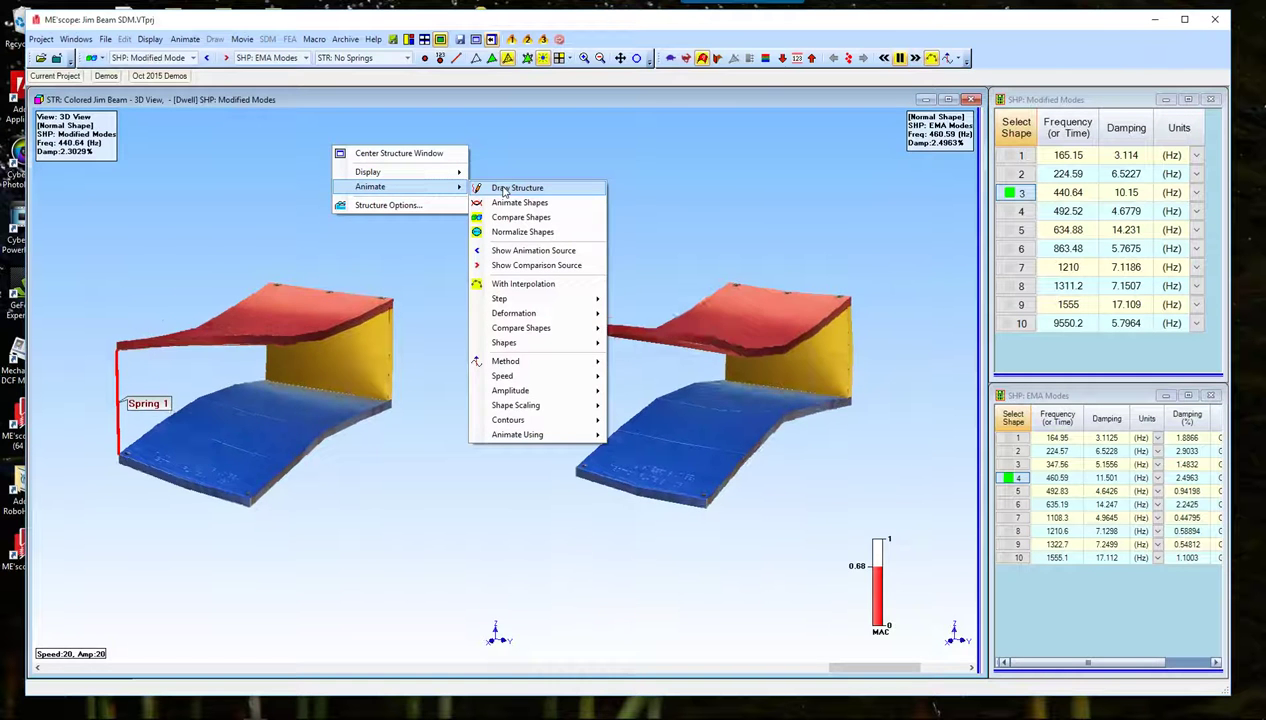
pyautogui.click(505, 190)
pyautogui.click(267, 40)
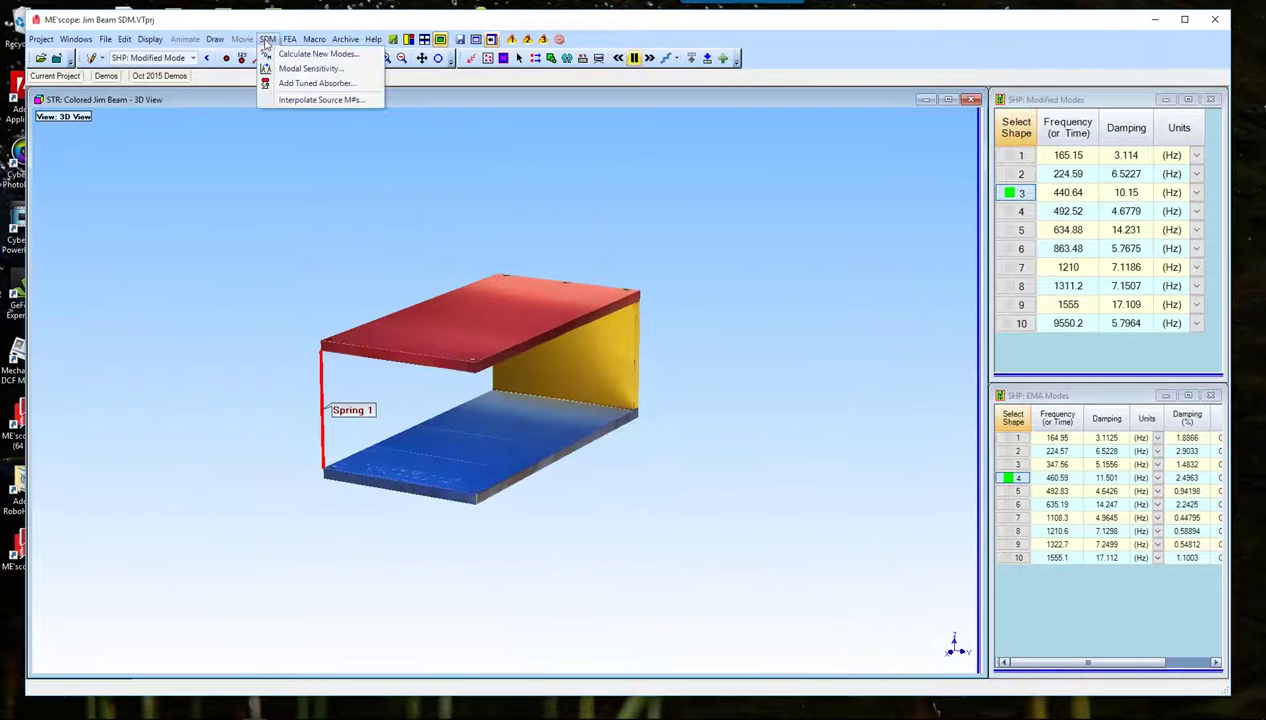
pyautogui.click(300, 68)
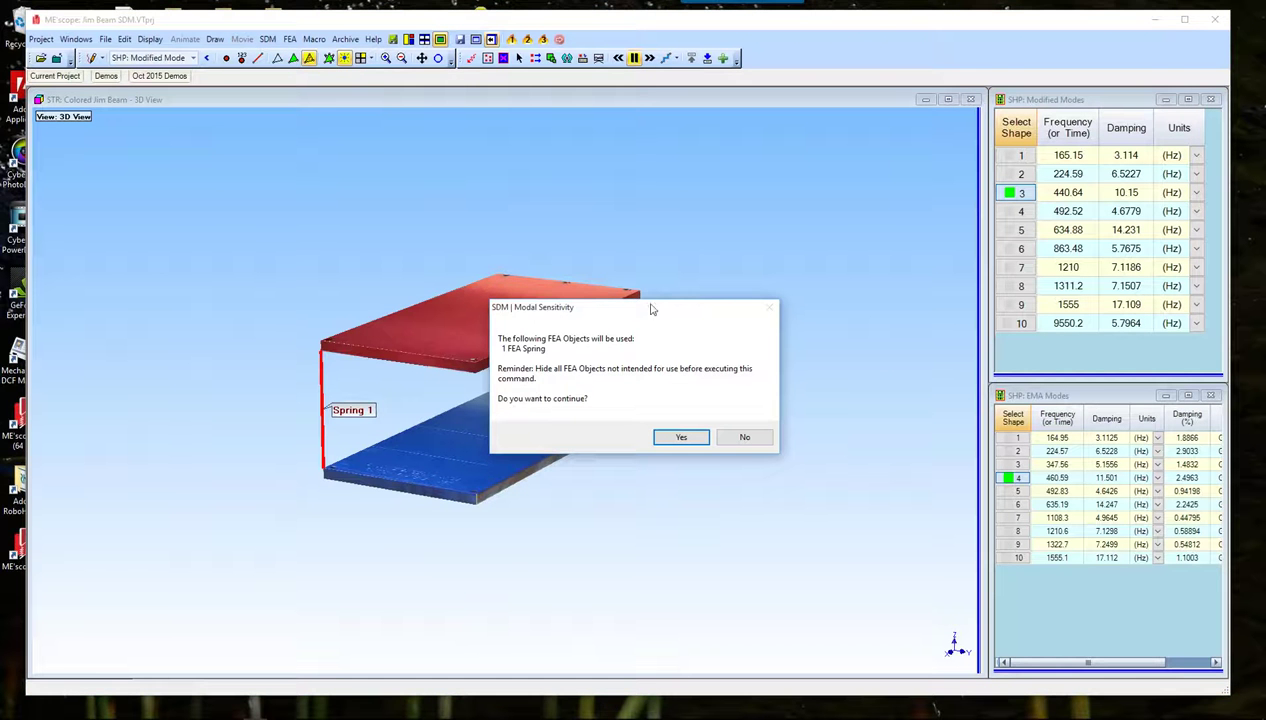
pyautogui.moveTo(655, 296); pyautogui.dragTo(664, 243)
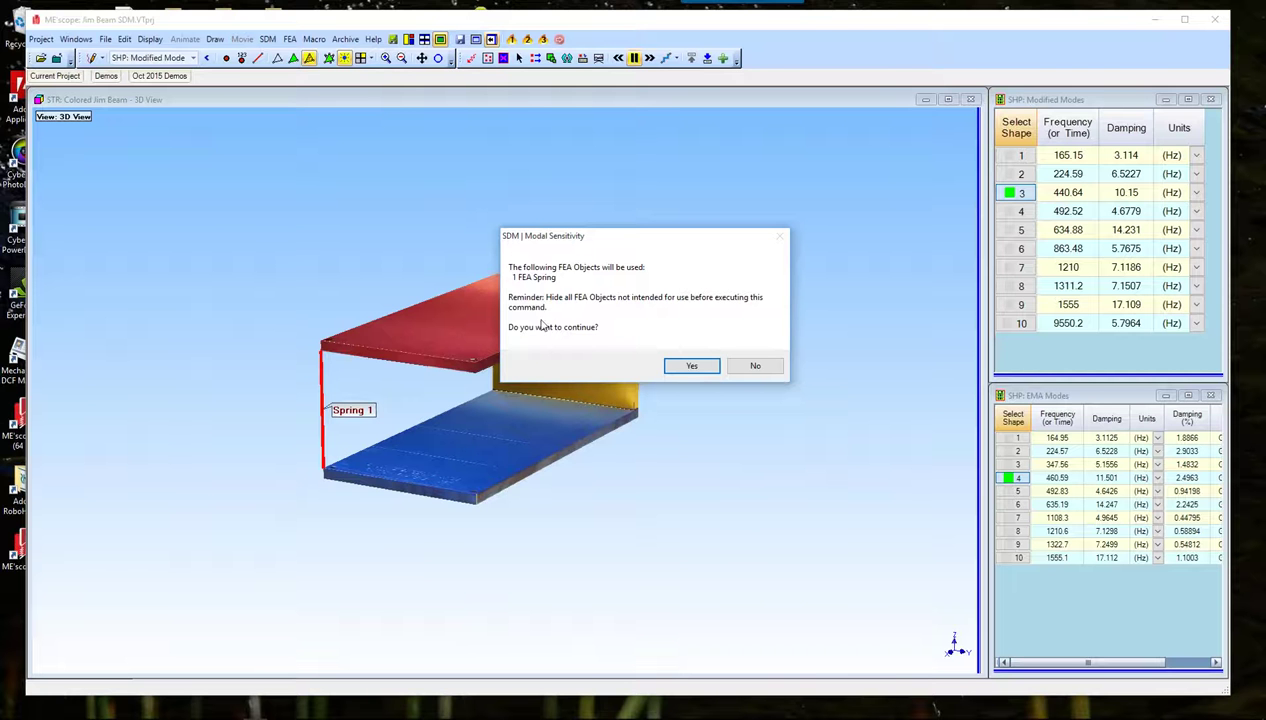
pyautogui.click(691, 368)
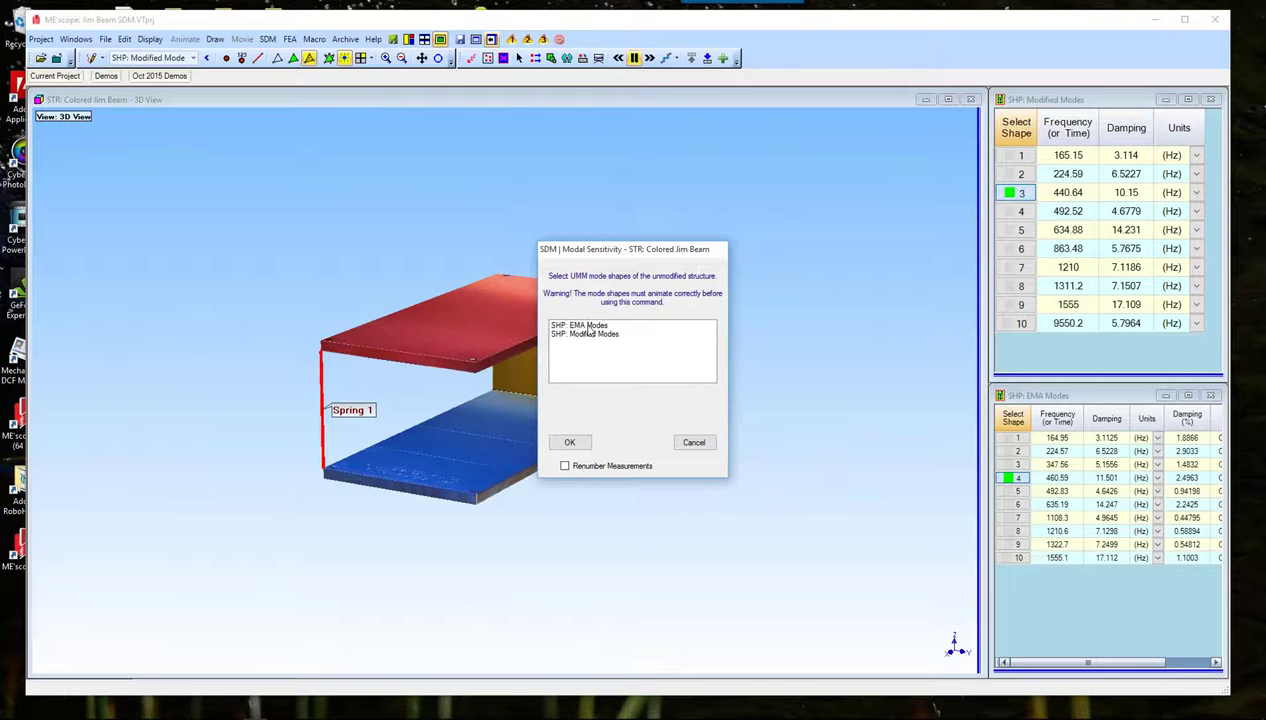
pyautogui.click(586, 325)
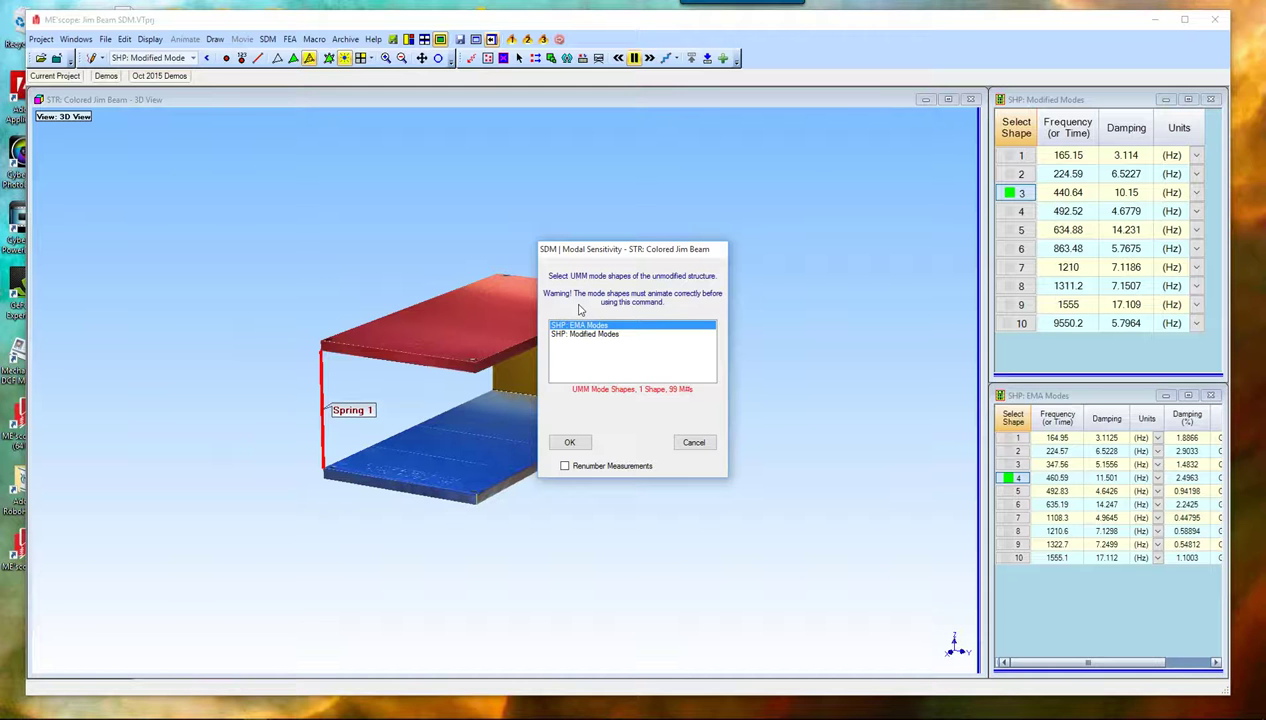
pyautogui.click(580, 444)
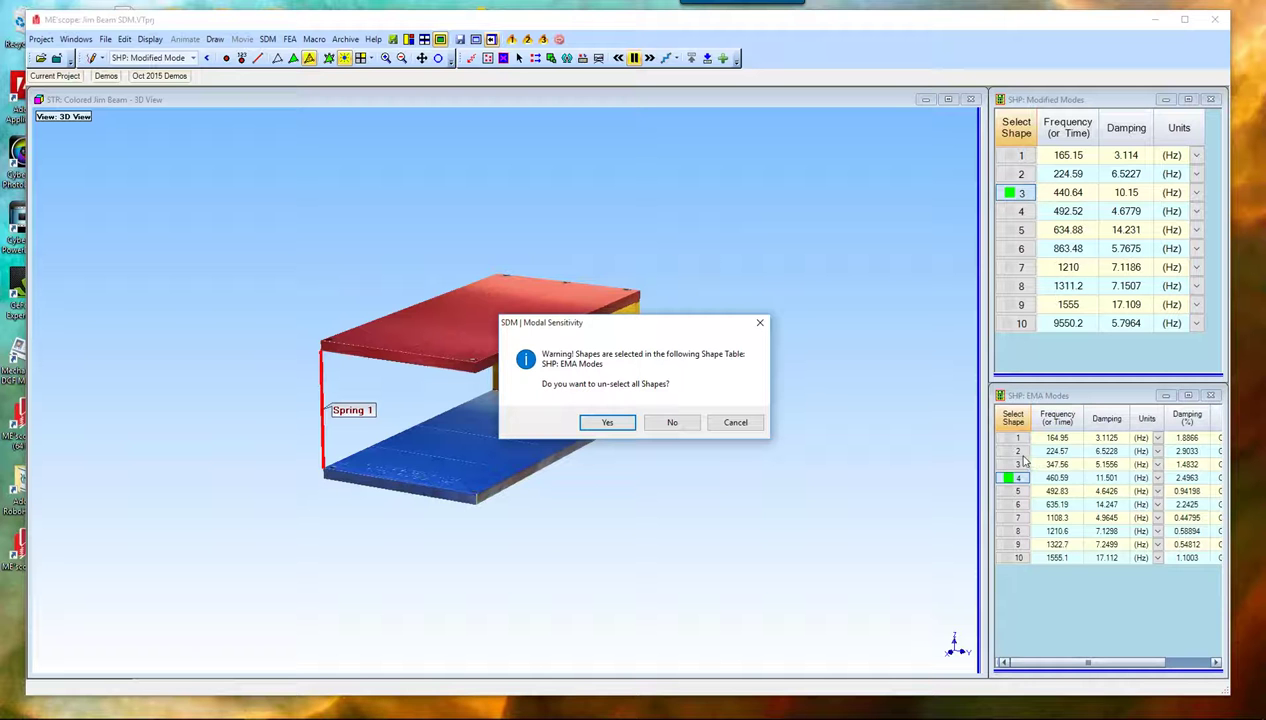
pyautogui.click(609, 423)
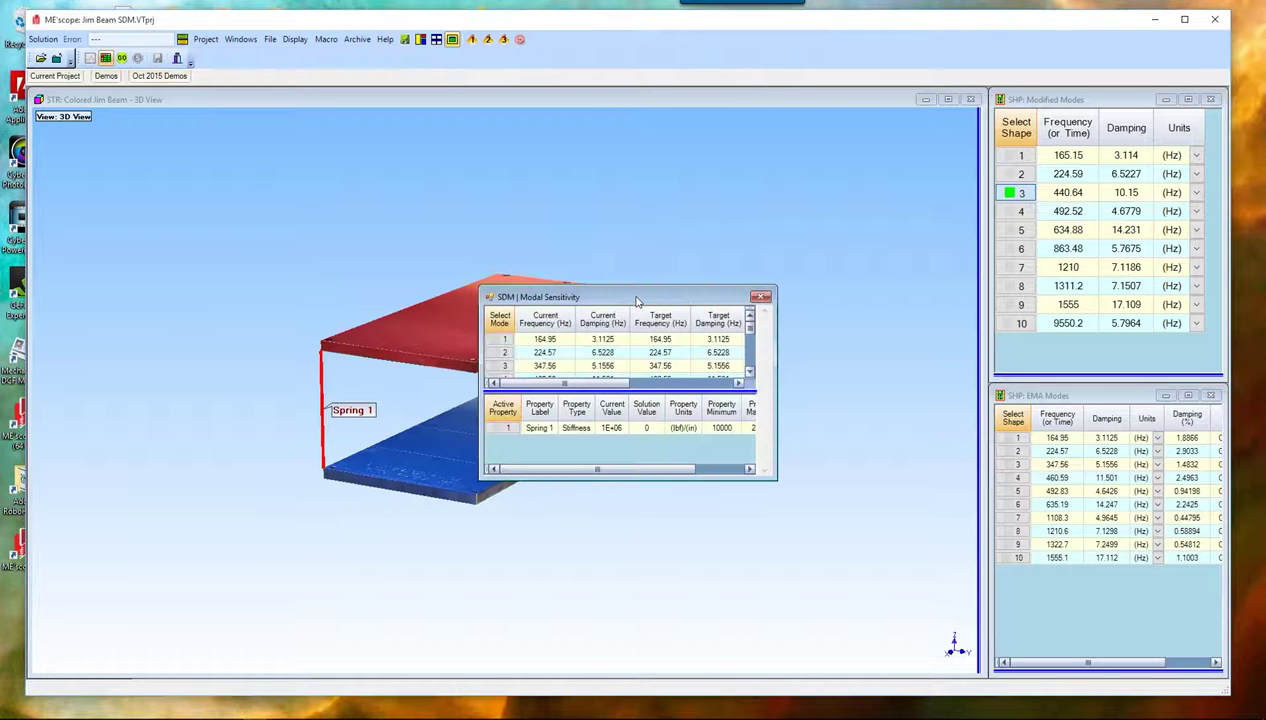
# Enlarge the Modal Sensitivity window, select mode 3 with a target frequency of 440 Hz, and make Spring 1's stiffness the active property.
pyautogui.moveTo(636, 302); pyautogui.dragTo(450, 164)
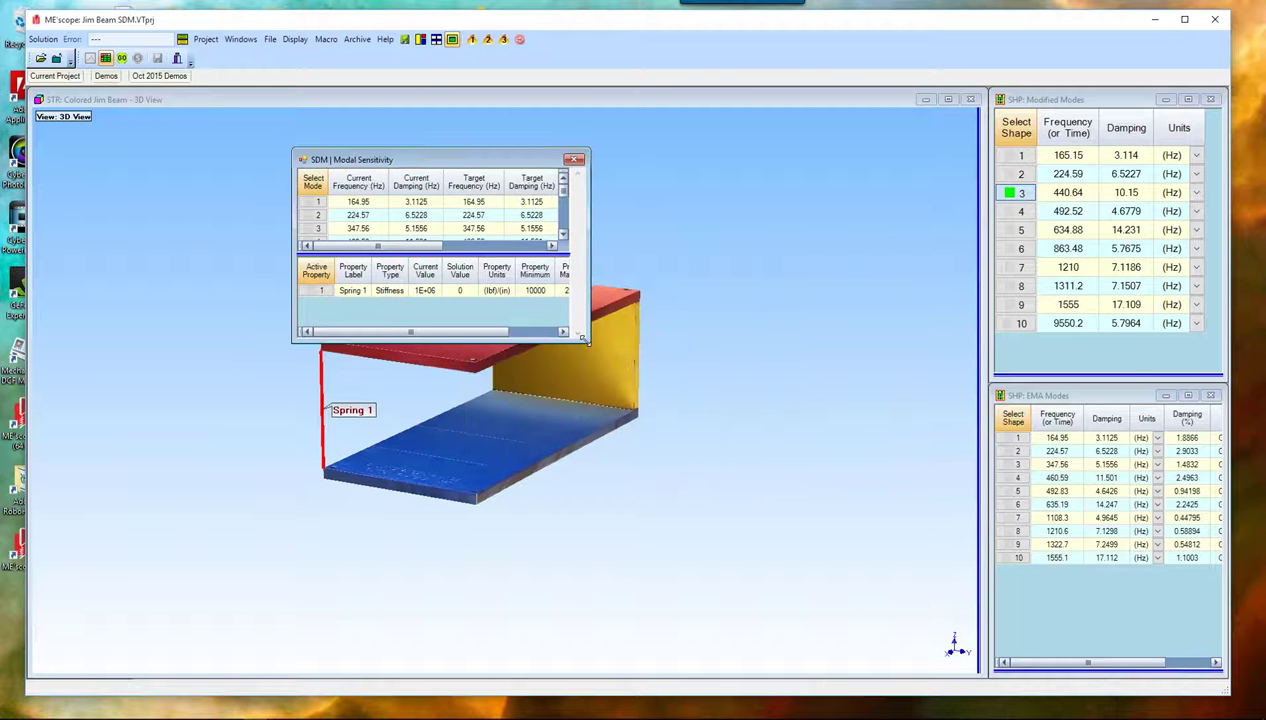
pyautogui.moveTo(578, 337); pyautogui.dragTo(824, 548)
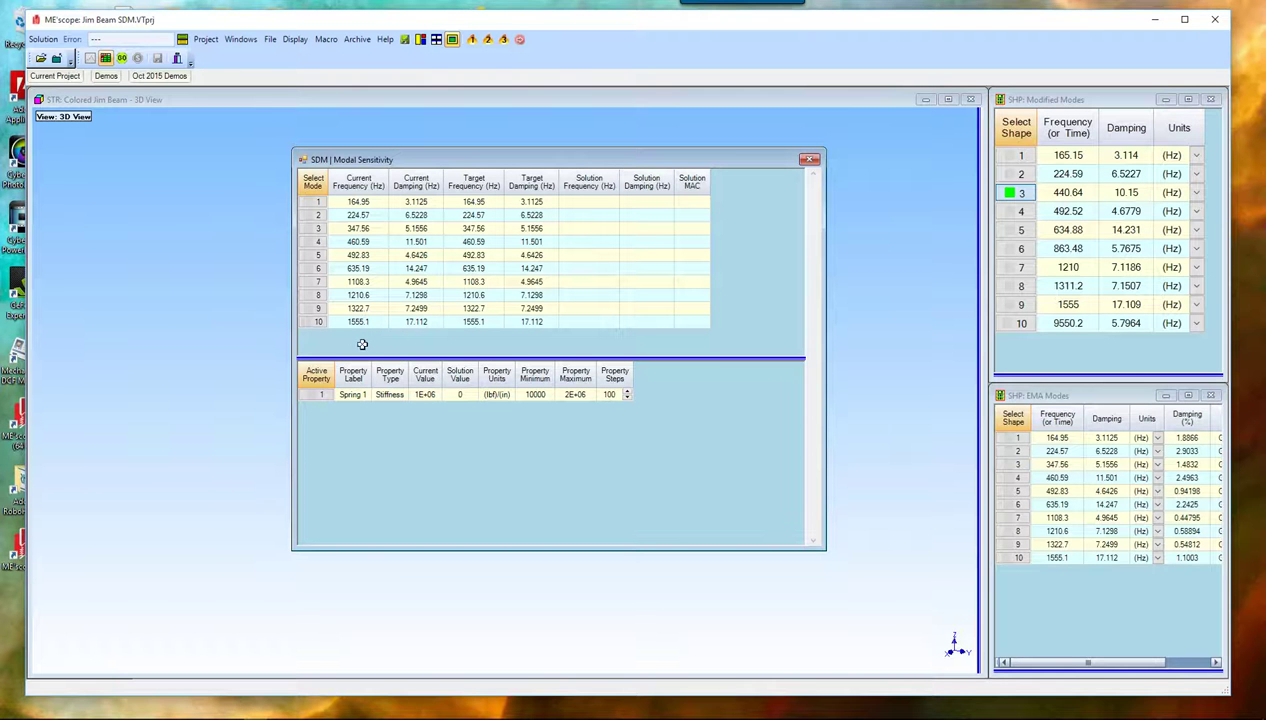
pyautogui.click(313, 229)
pyautogui.click(474, 229)
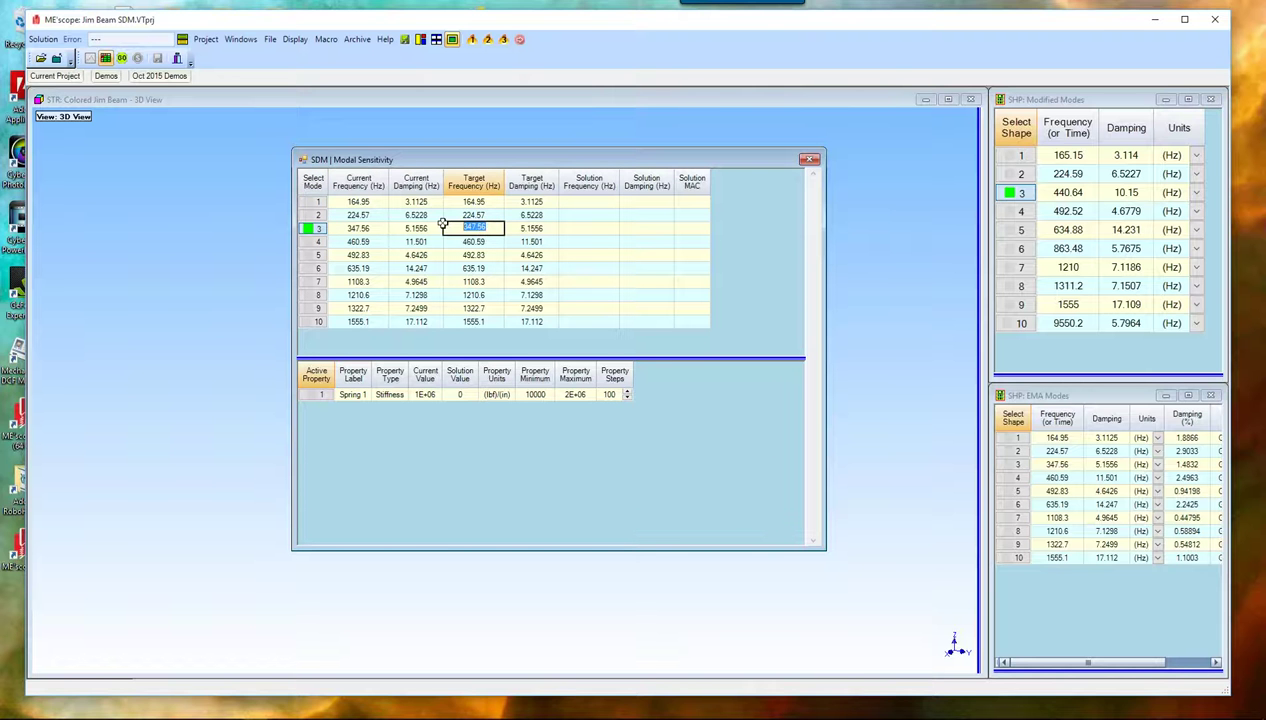
pyautogui.write('440')
pyautogui.press('Return')
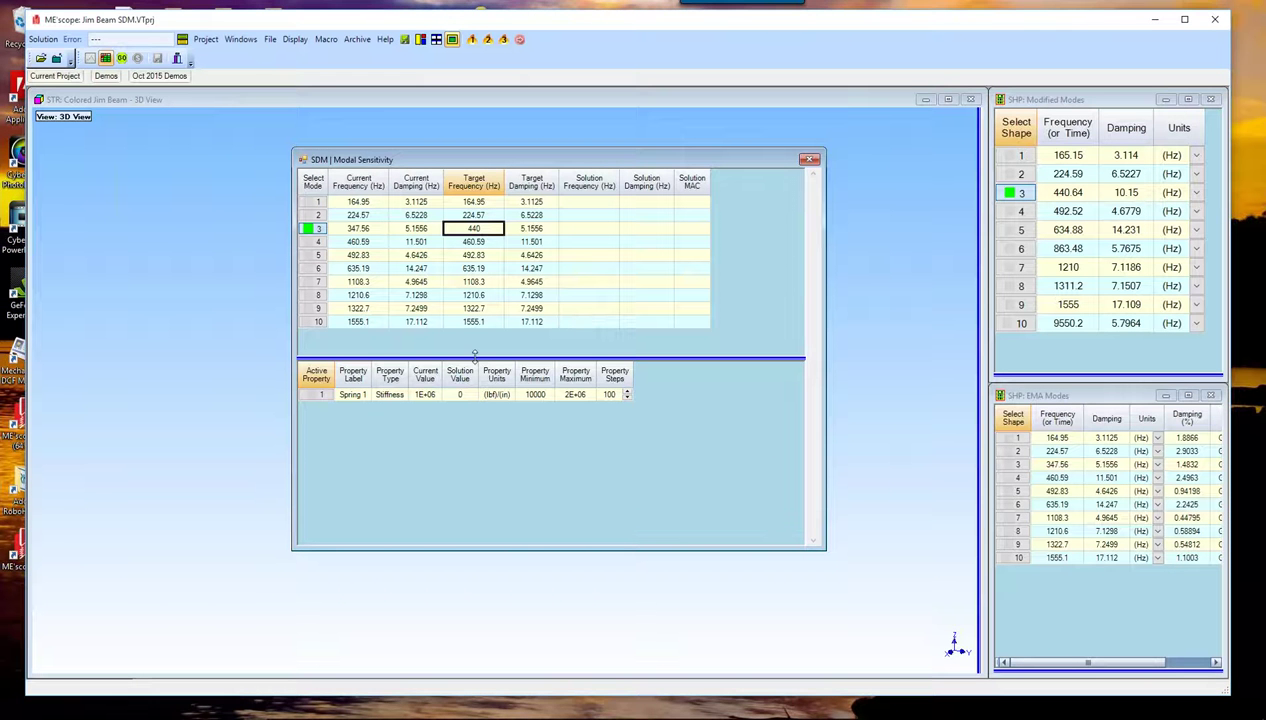
pyautogui.click(310, 396)
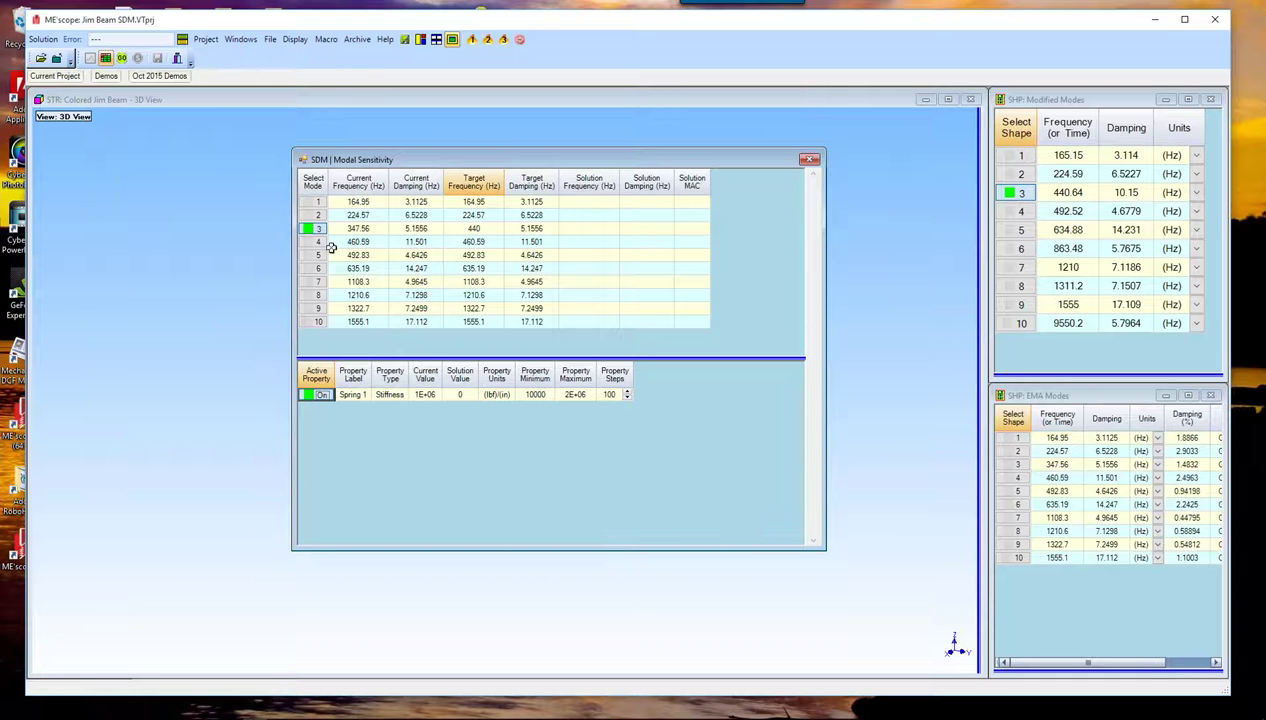
pyautogui.doubleClick(474, 228)
pyautogui.write('440')
pyautogui.press('Return')
# Calculate the sensitivity solutions for Spring 1 using 100 property steps.
pyautogui.click(122, 59)
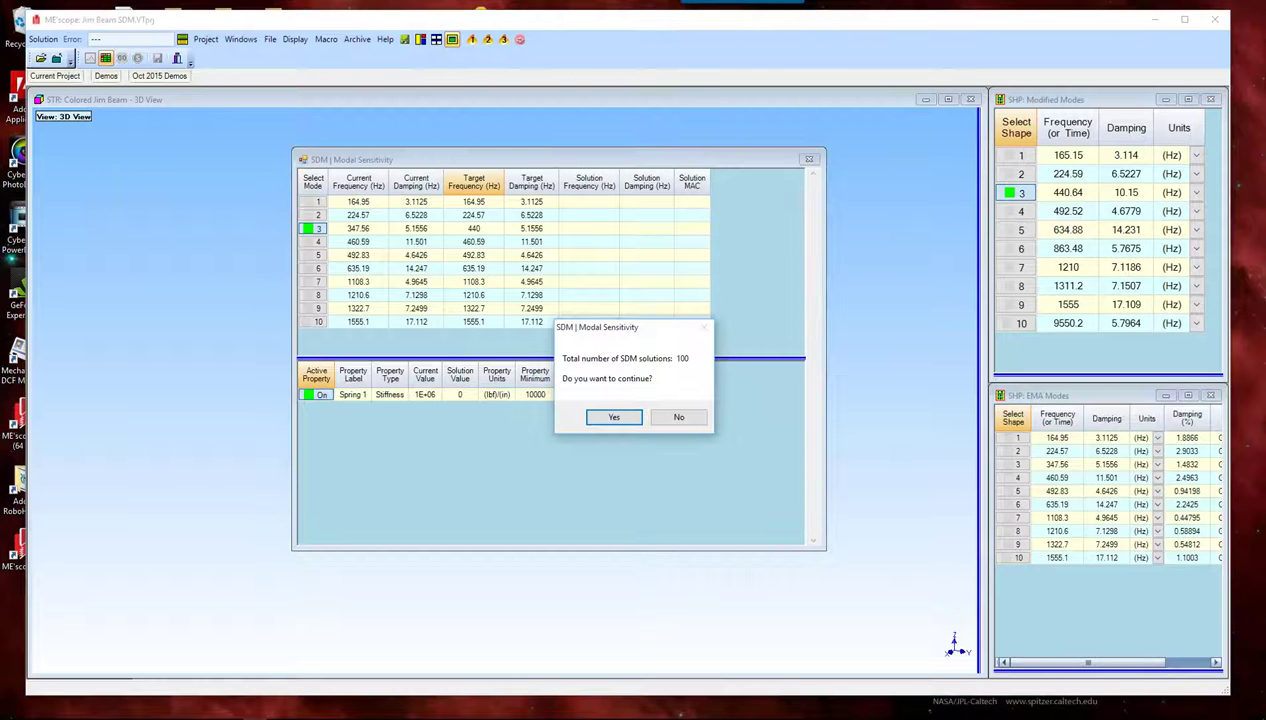
pyautogui.moveTo(631, 328); pyautogui.dragTo(816, 259)
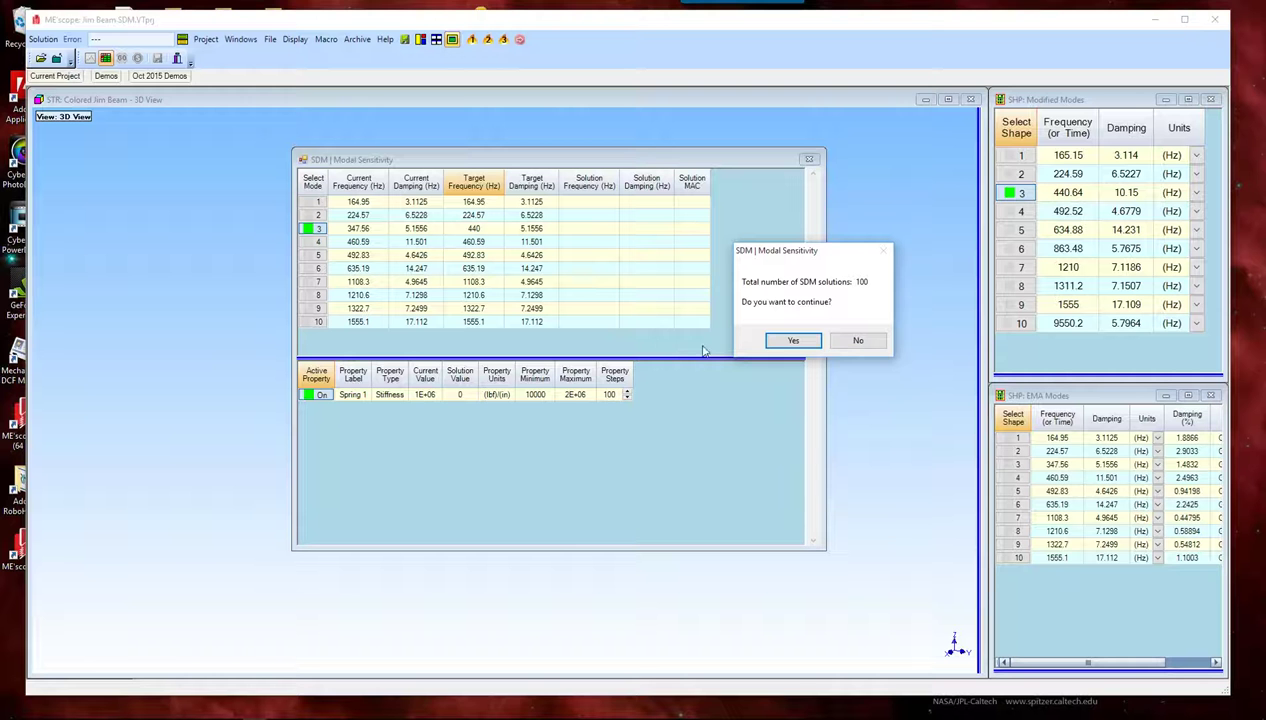
pyautogui.click(792, 341)
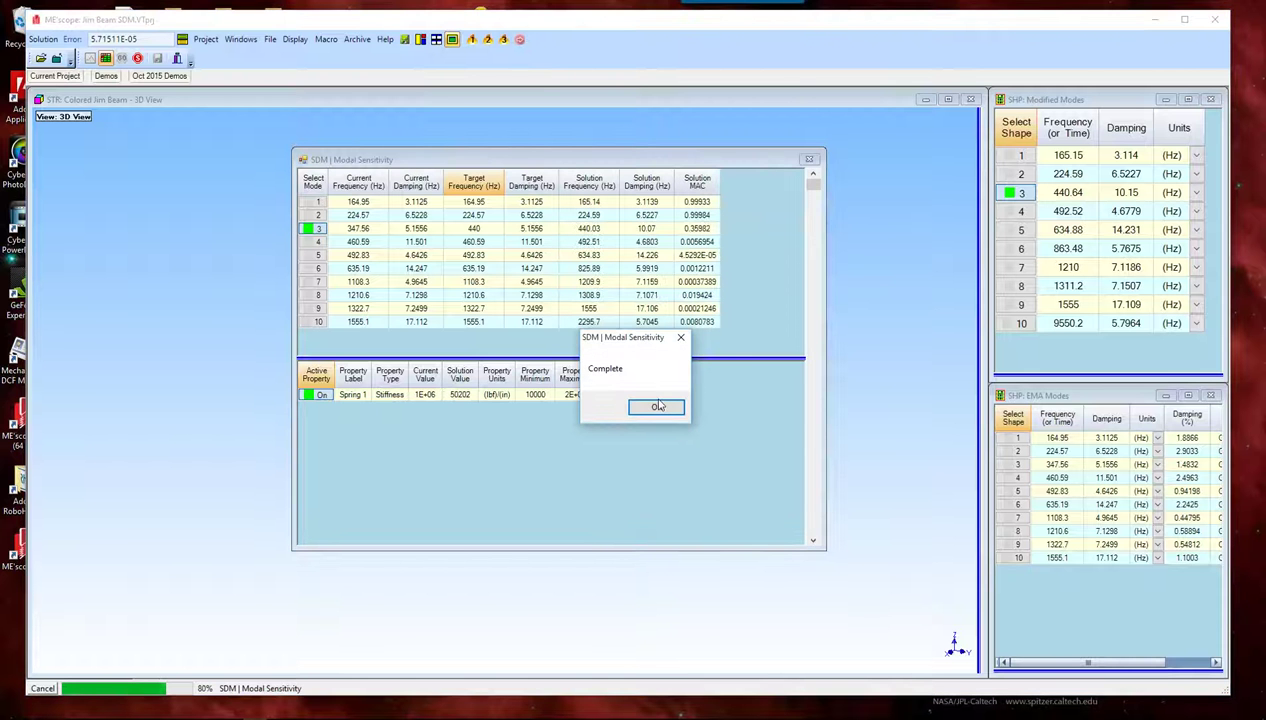
pyautogui.click(657, 408)
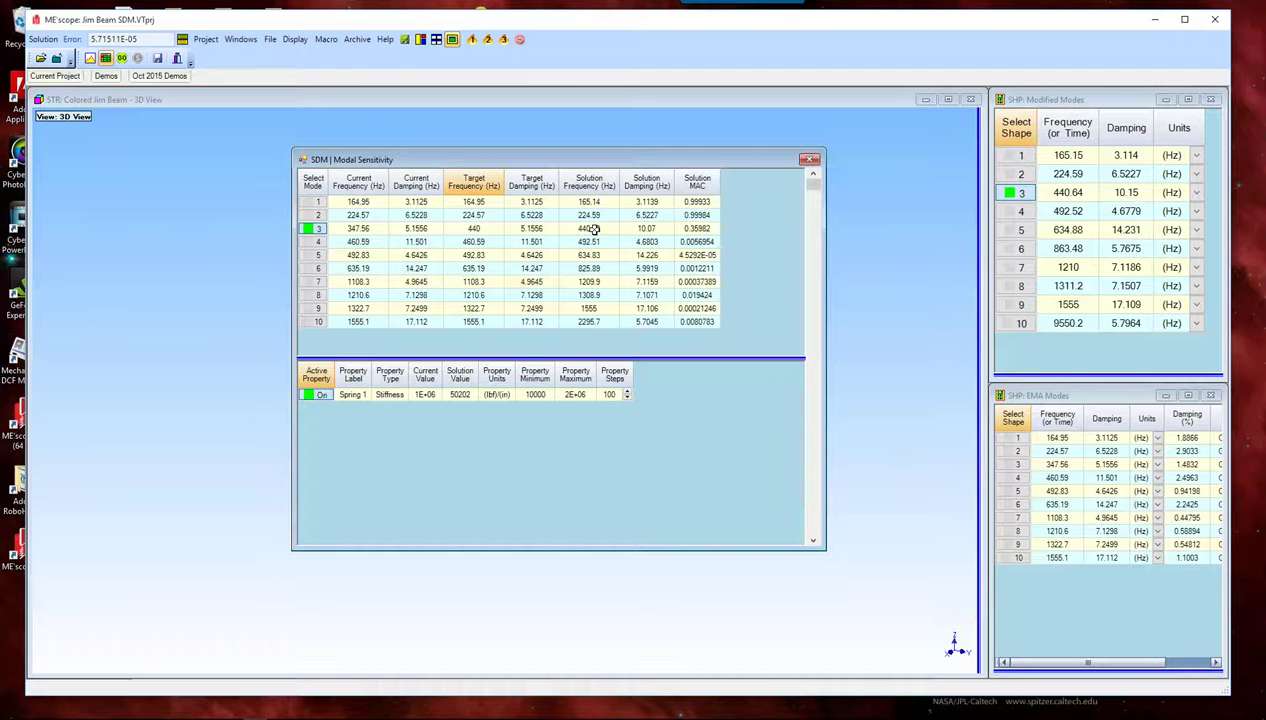
# Set the property steps for Spring 1's stiffness to 1000.
pyautogui.doubleClick(614, 394)
pyautogui.write('10')
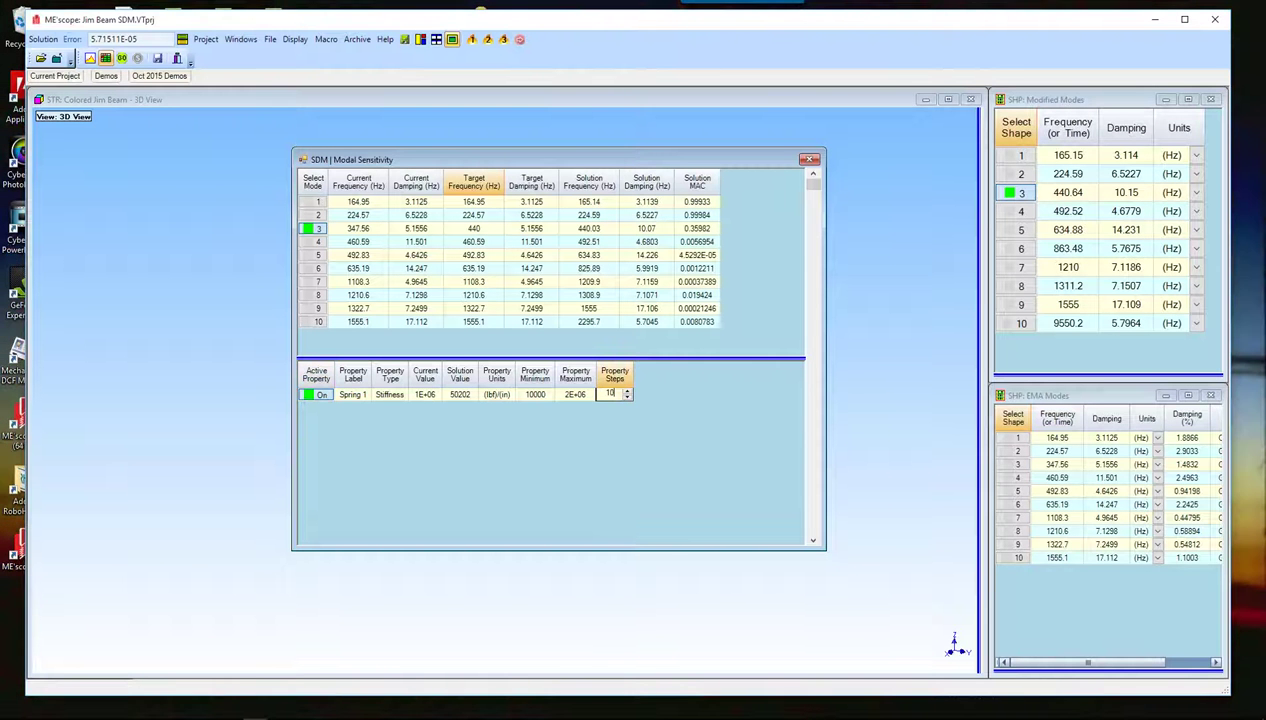
pyautogui.write('00')
pyautogui.click(797, 234)
# Browse the calculated solutions and enlarge the spring property table to compare each solution's stiffness value with its mode 3 frequency.
pyautogui.moveTo(812, 185); pyautogui.dragTo(814, 219)
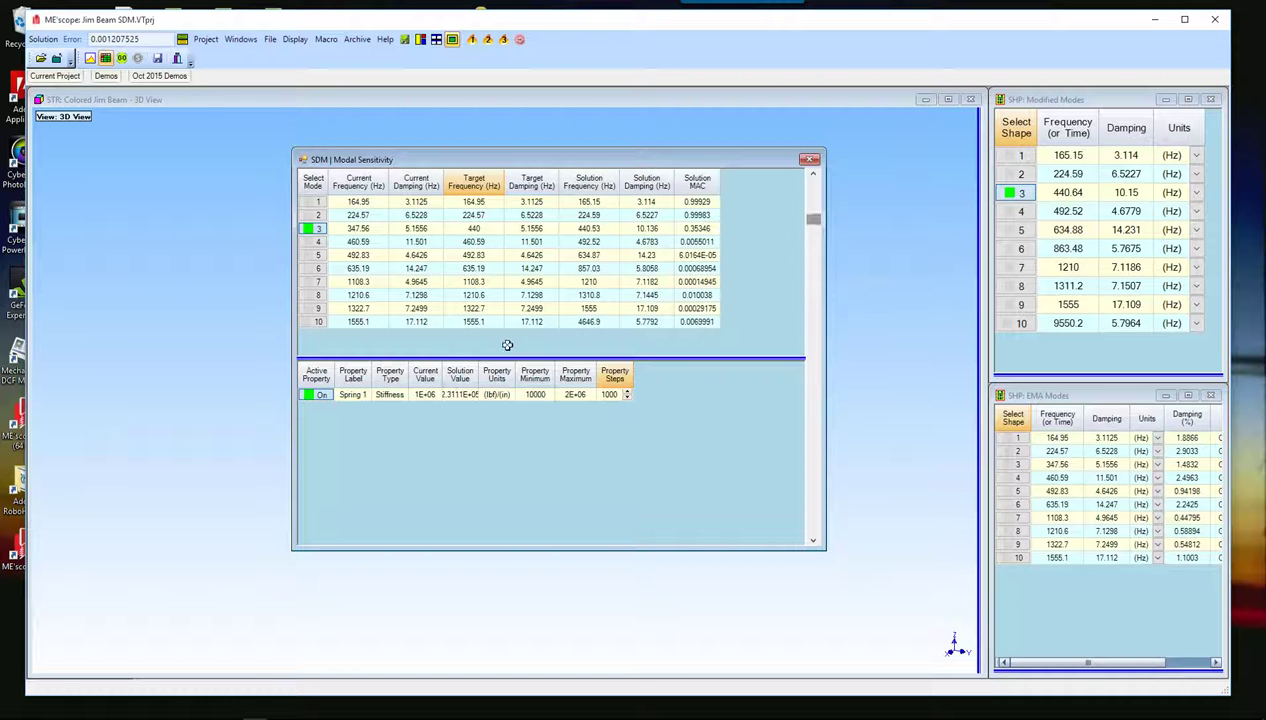
pyautogui.click(456, 393)
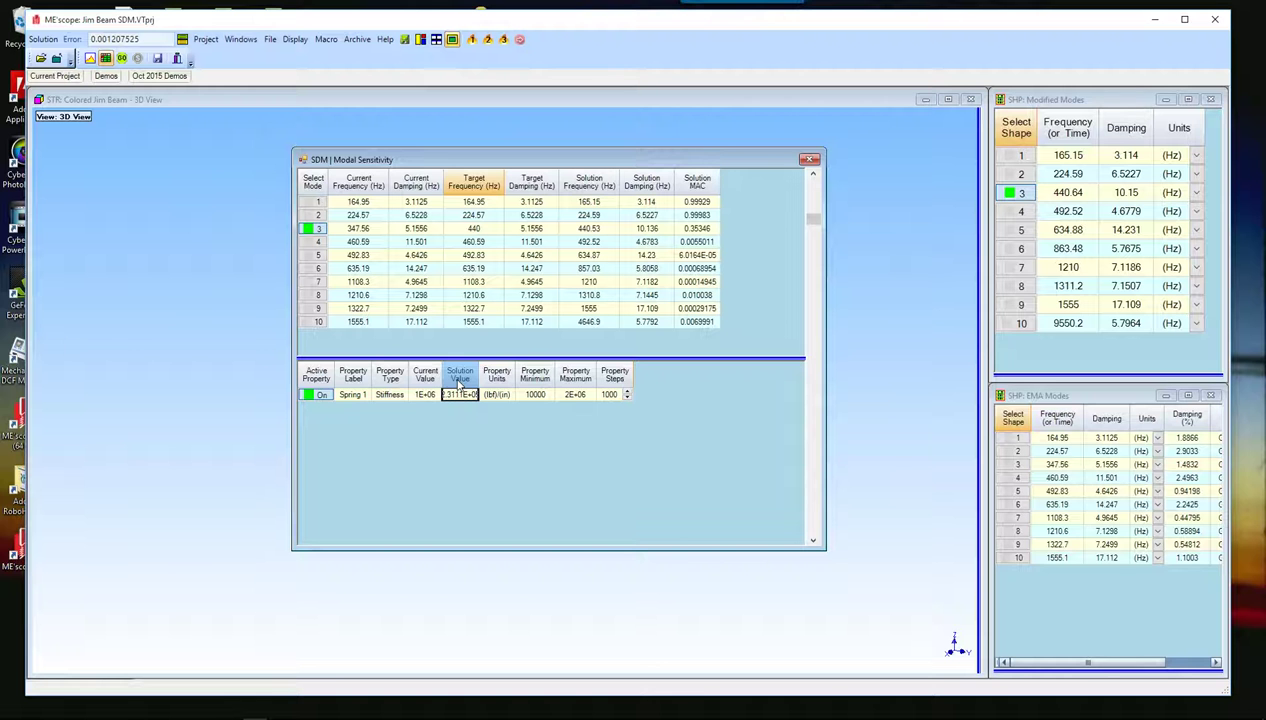
pyautogui.keyDown('ctrl'); pyautogui.scroll(3, 458, 383); pyautogui.keyUp('ctrl')
pyautogui.keyDown('ctrl'); pyautogui.scroll(-1, 460, 384); pyautogui.keyUp('ctrl')
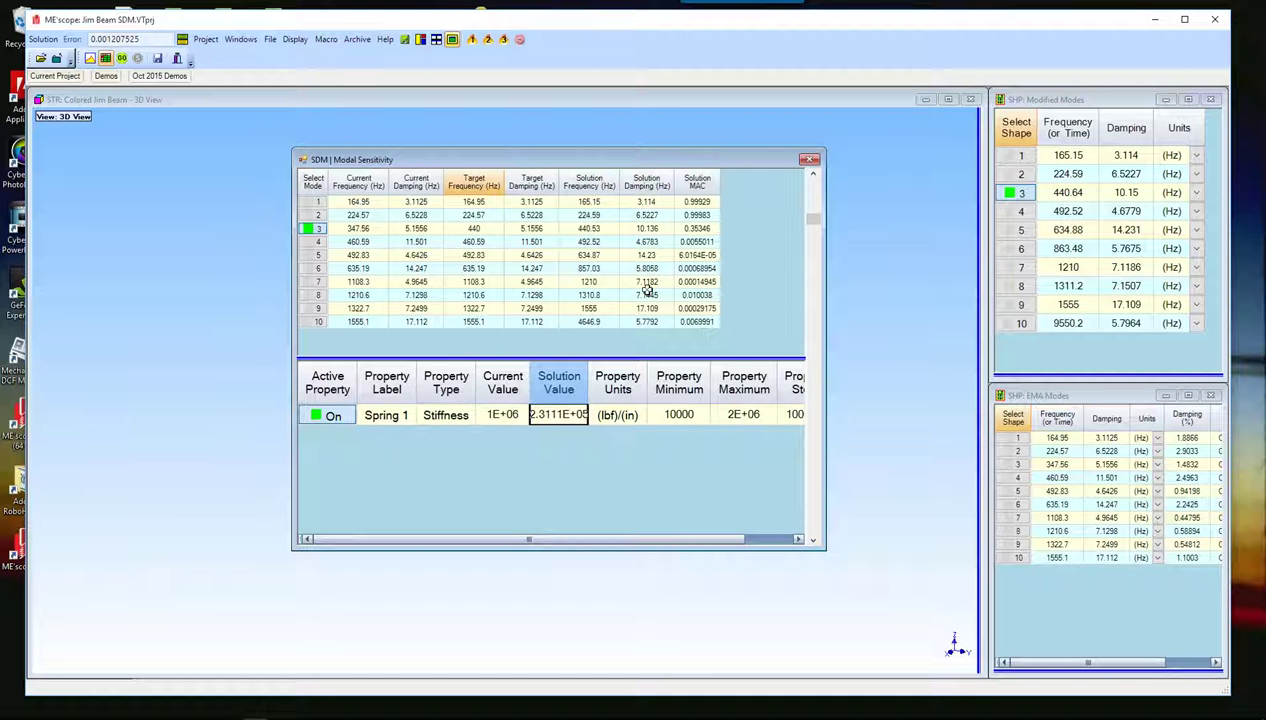
pyautogui.click(816, 222)
pyautogui.moveTo(818, 230); pyautogui.dragTo(811, 187)
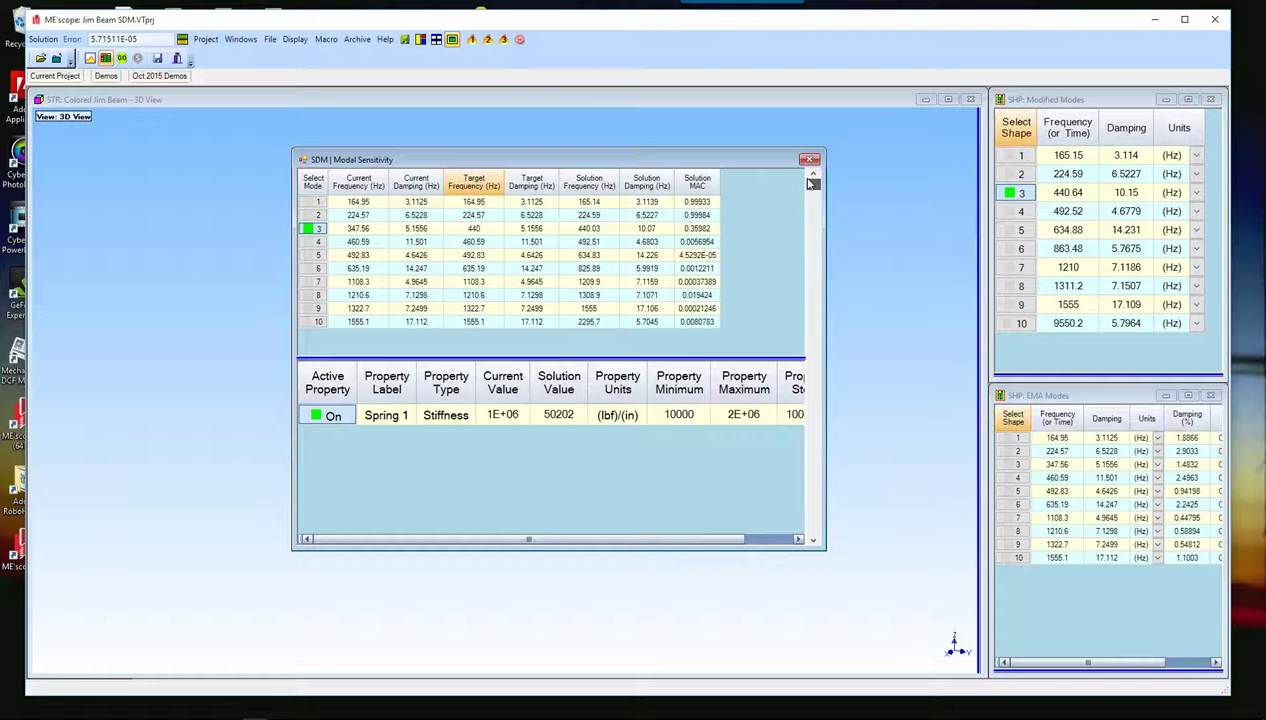
pyautogui.moveTo(826, 260); pyautogui.dragTo(934, 264)
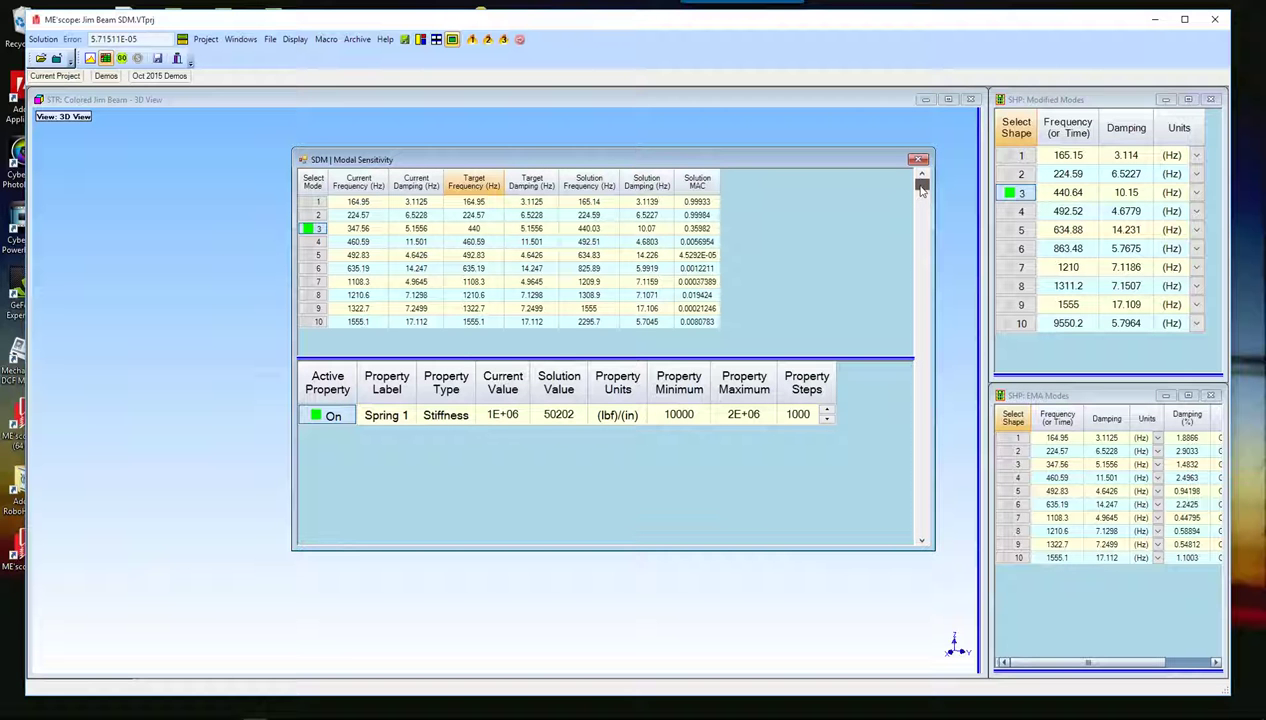
pyautogui.click(922, 190)
# Recalculate the Modal Sensitivity solutions for Spring 1 with 1000 SDM solutions.
pyautogui.click(123, 60)
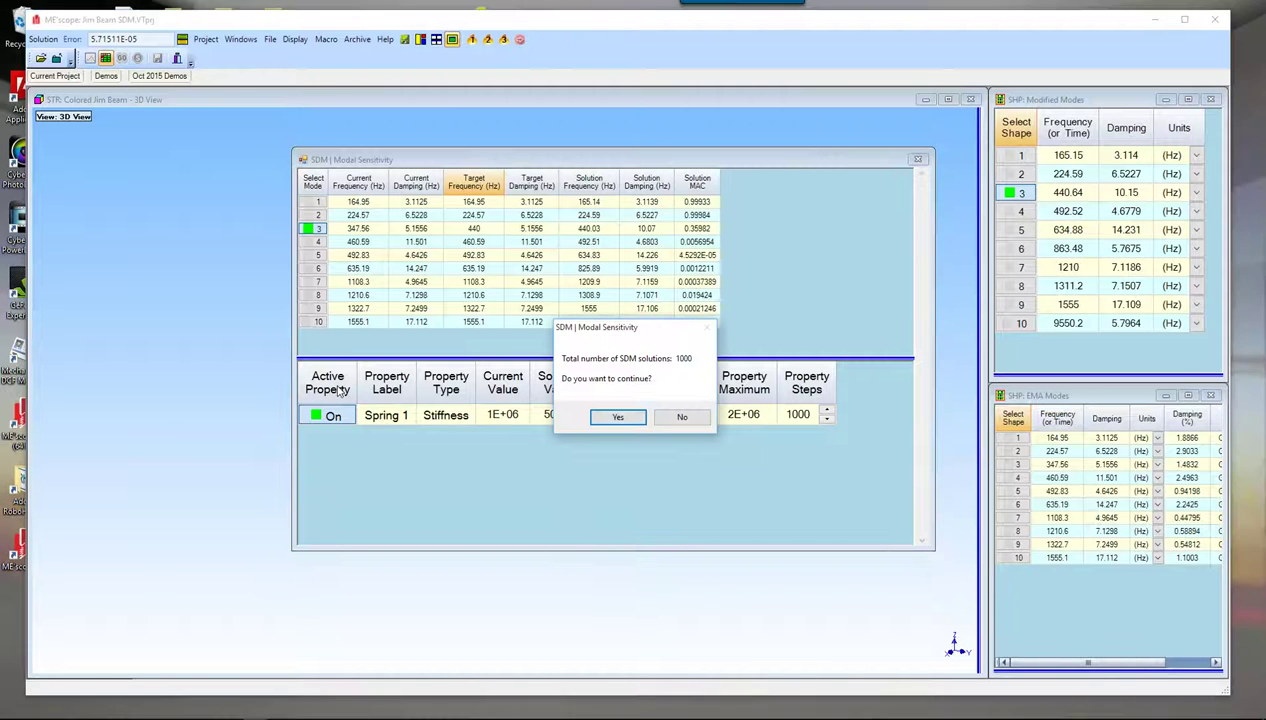
pyautogui.click(614, 416)
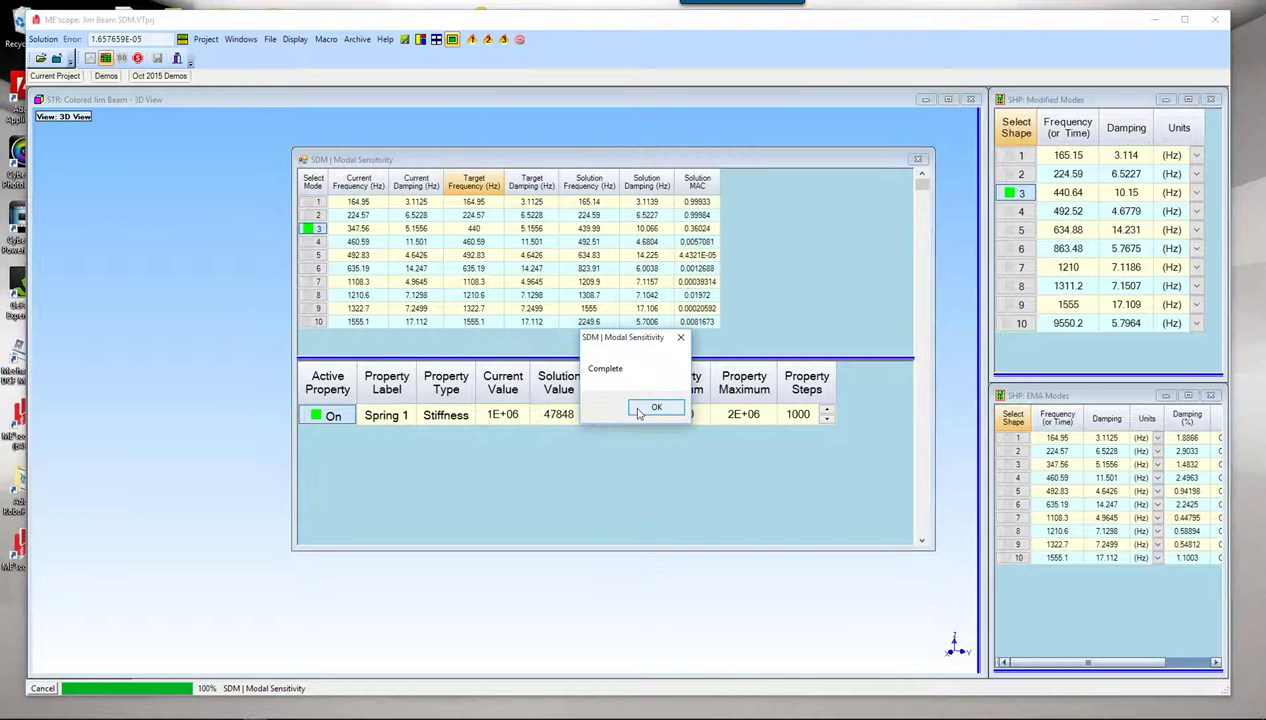
pyautogui.click(655, 410)
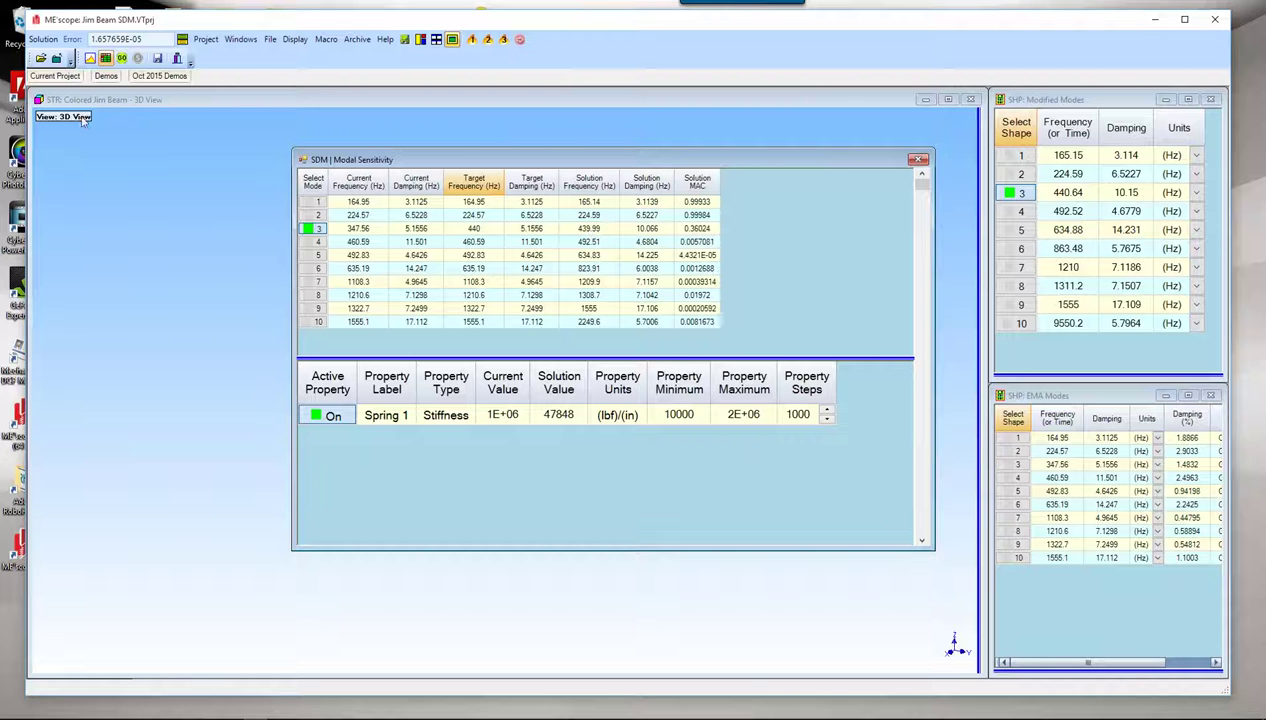
# Save the solution mode shapes in a new shape table named "One spring 47000" and close the Modal Sensitivity window.
pyautogui.click(156, 60)
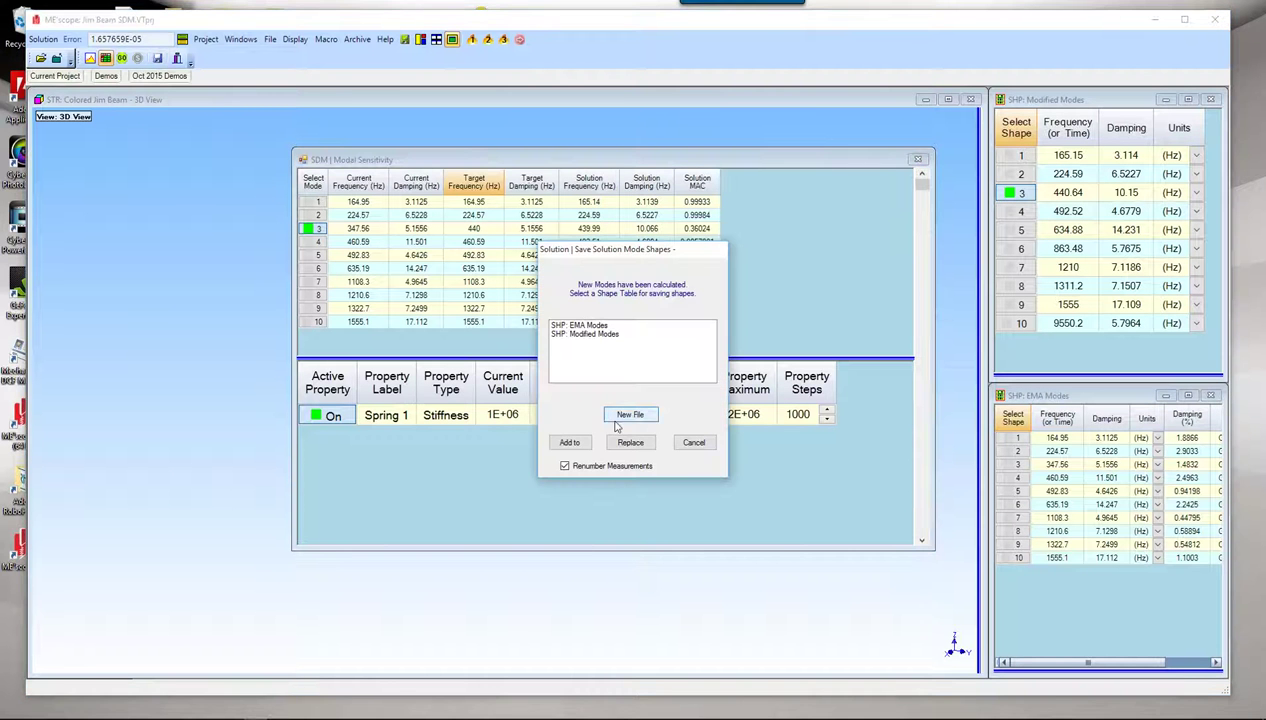
pyautogui.click(628, 414)
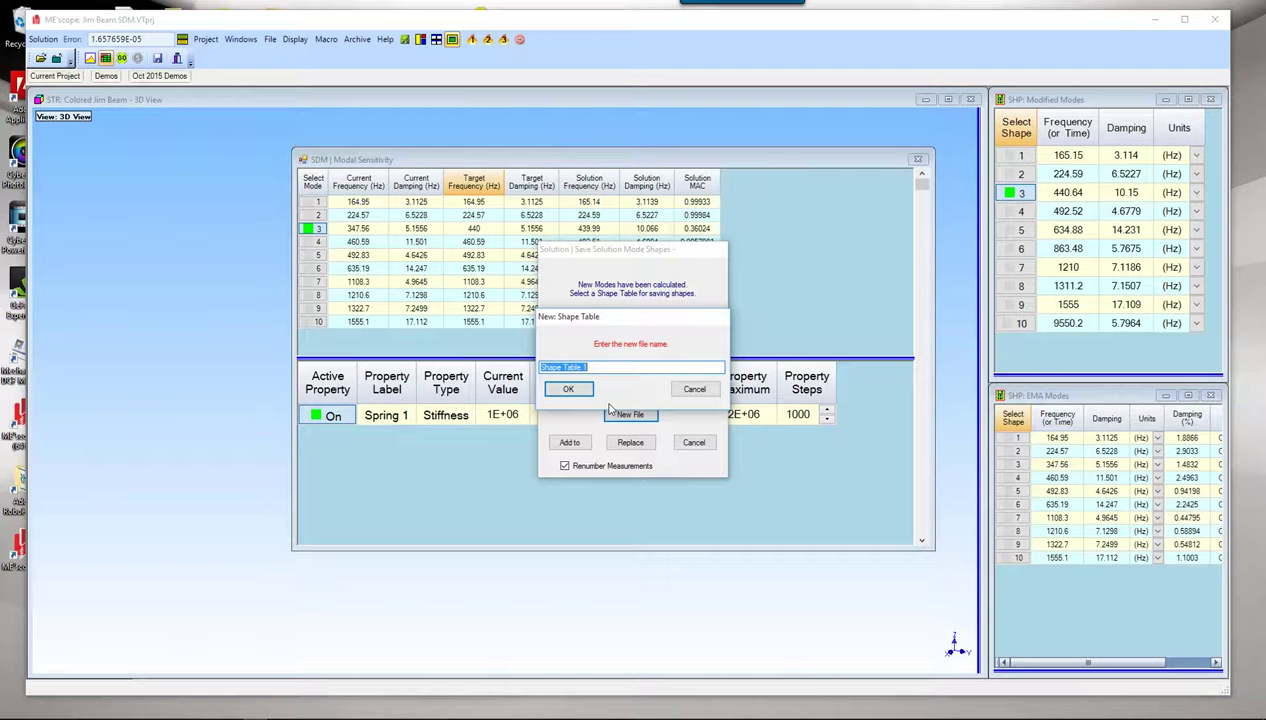
pyautogui.write('o')
pyautogui.write('One sp')
pyautogui.click(564, 390)
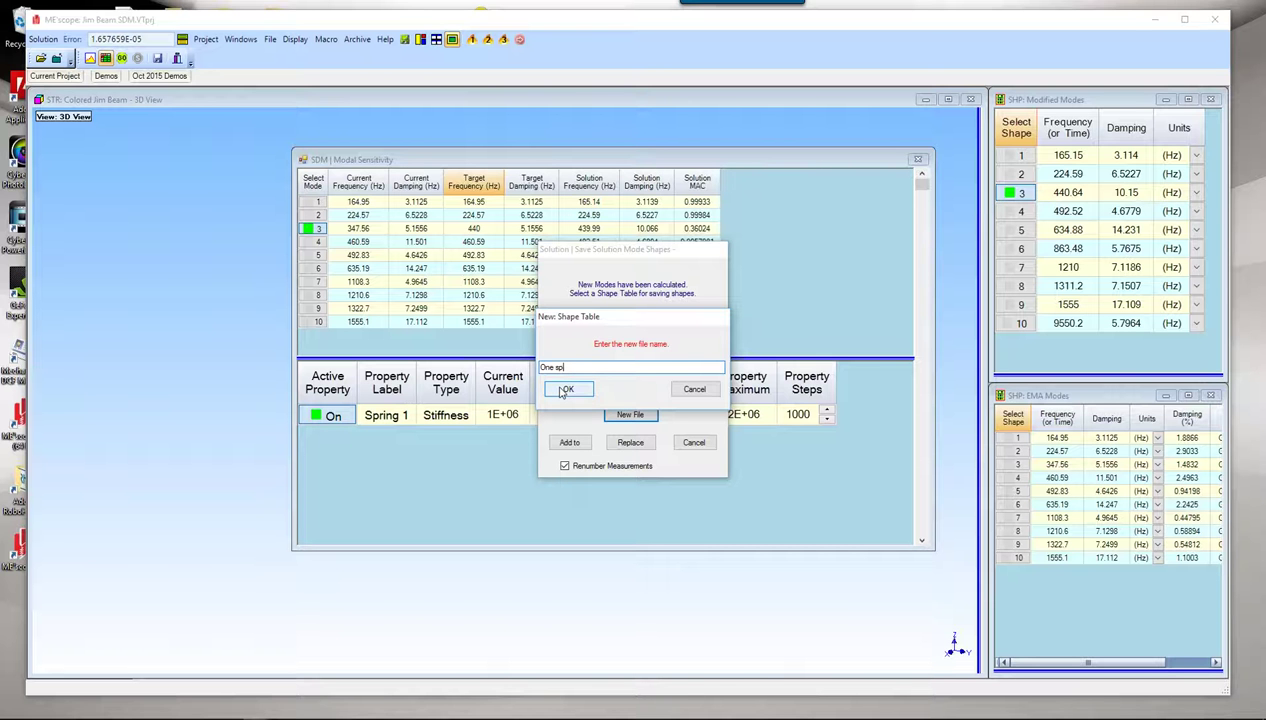
pyautogui.write('ring 47000')
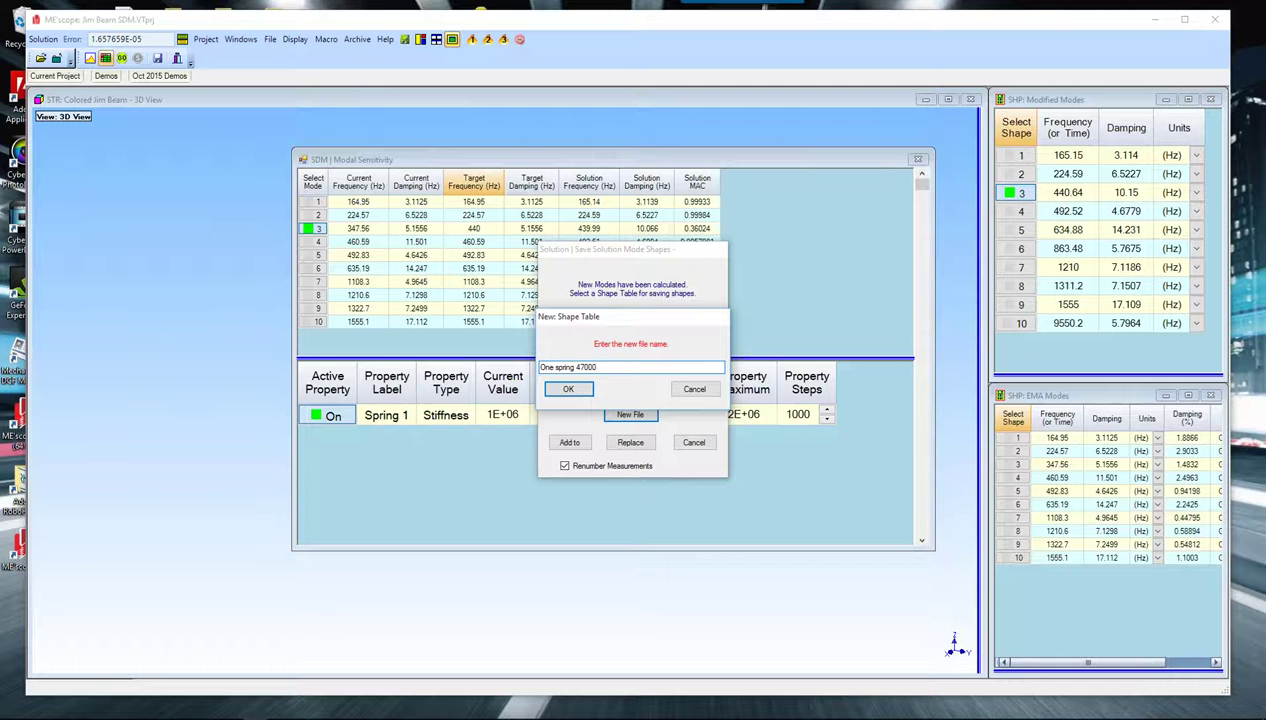
pyautogui.click(568, 391)
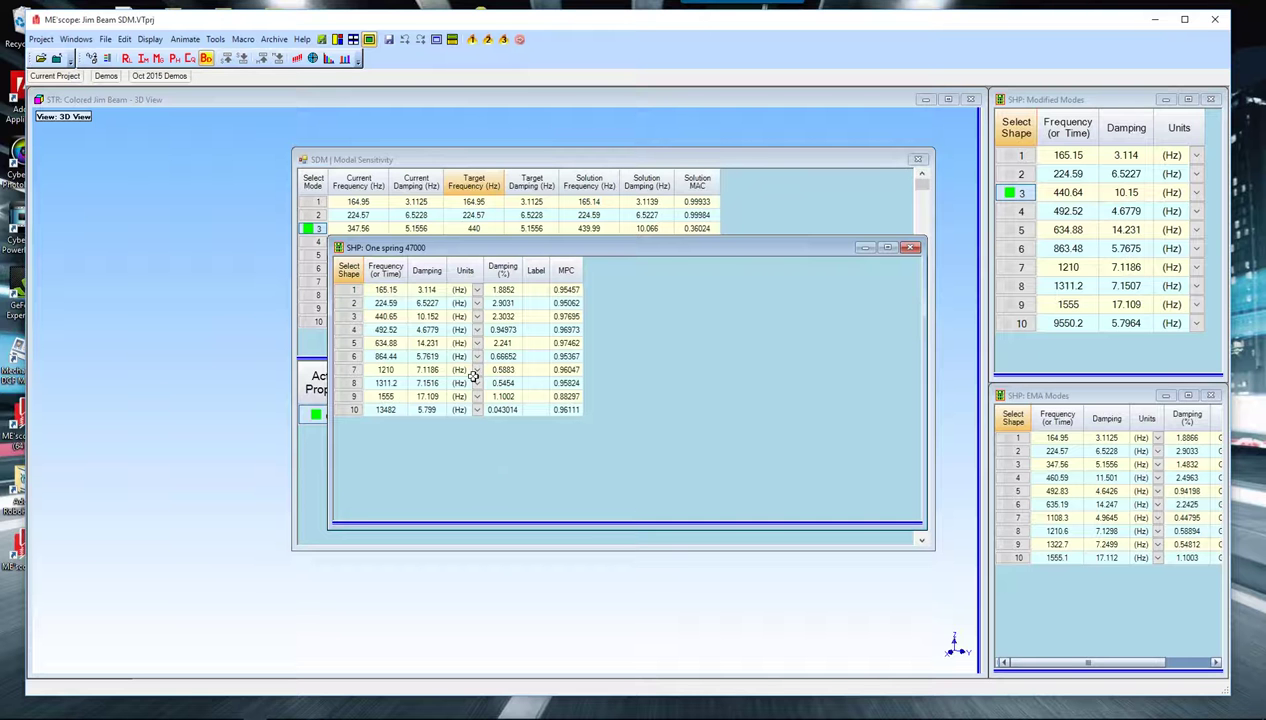
pyautogui.moveTo(661, 251); pyautogui.dragTo(871, 229)
pyautogui.click(918, 161)
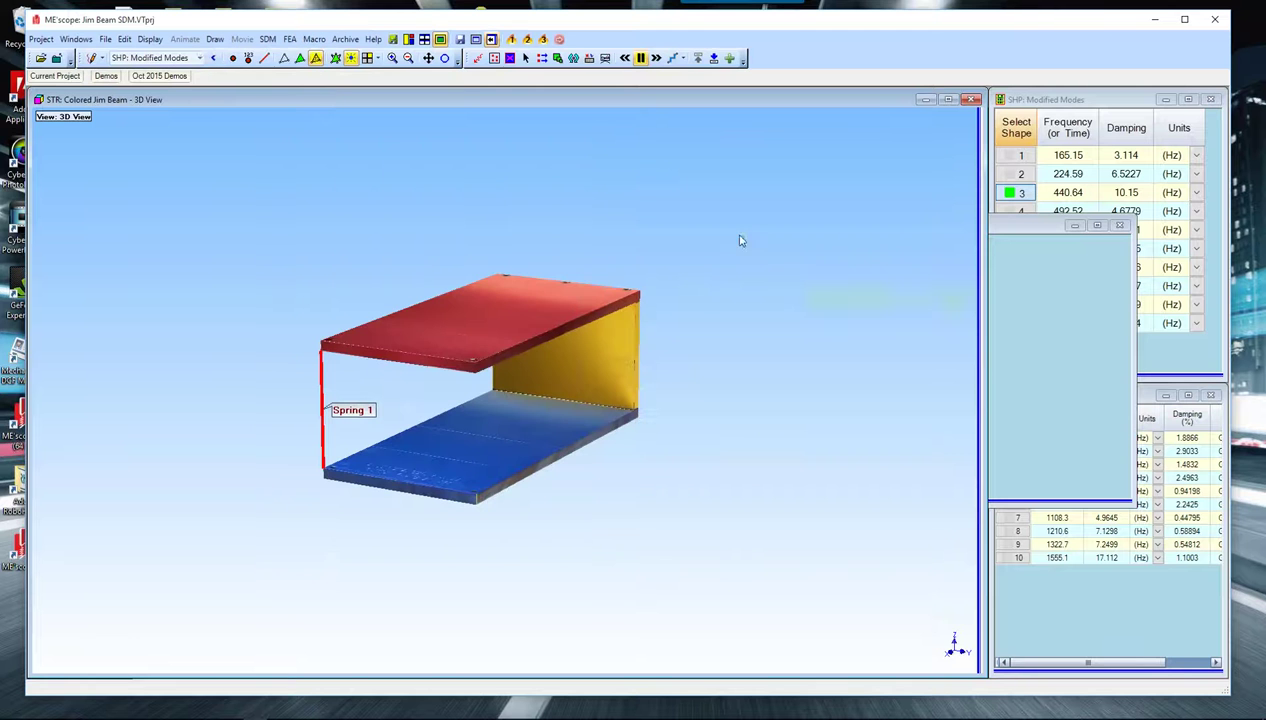
# Make One spring 47000 the animation source, compare its shapes with the EMA Modes, and bring its shape table into view.
pyautogui.click(200, 57)
pyautogui.click(185, 103)
pyautogui.rightClick(269, 179)
pyautogui.moveTo(285, 230)
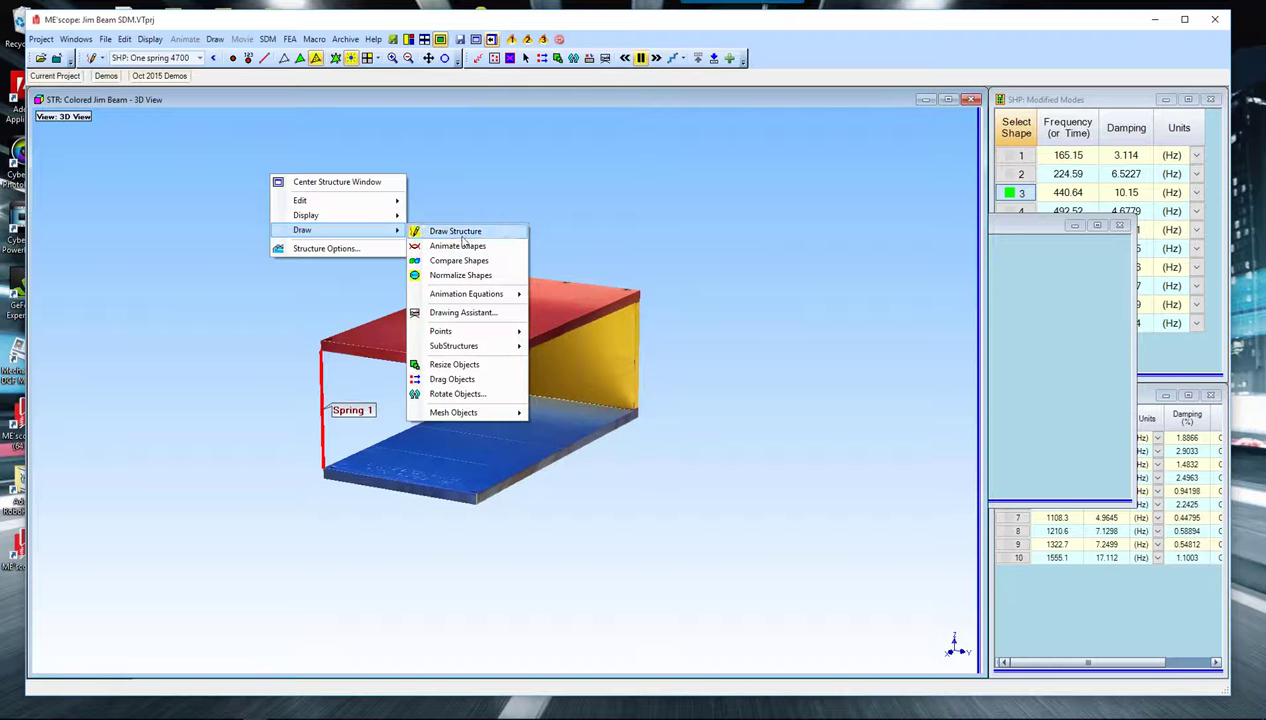
pyautogui.click(463, 262)
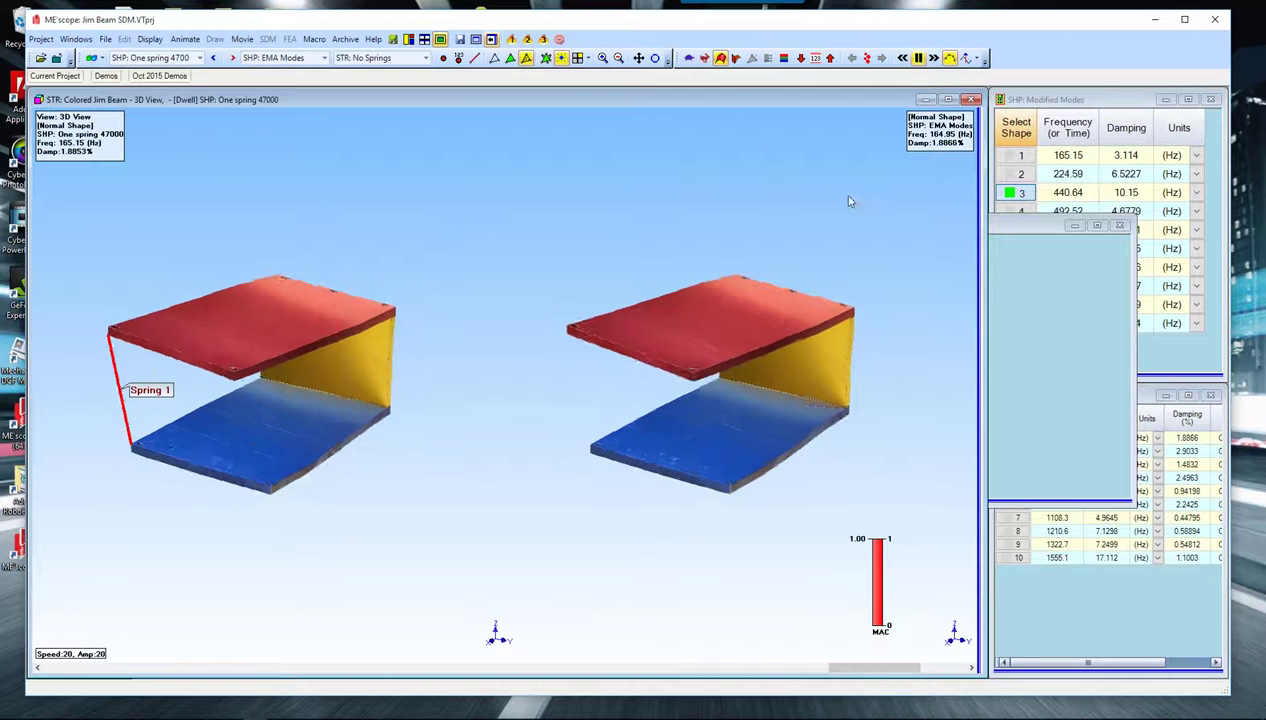
pyautogui.moveTo(1042, 230); pyautogui.dragTo(1017, 245)
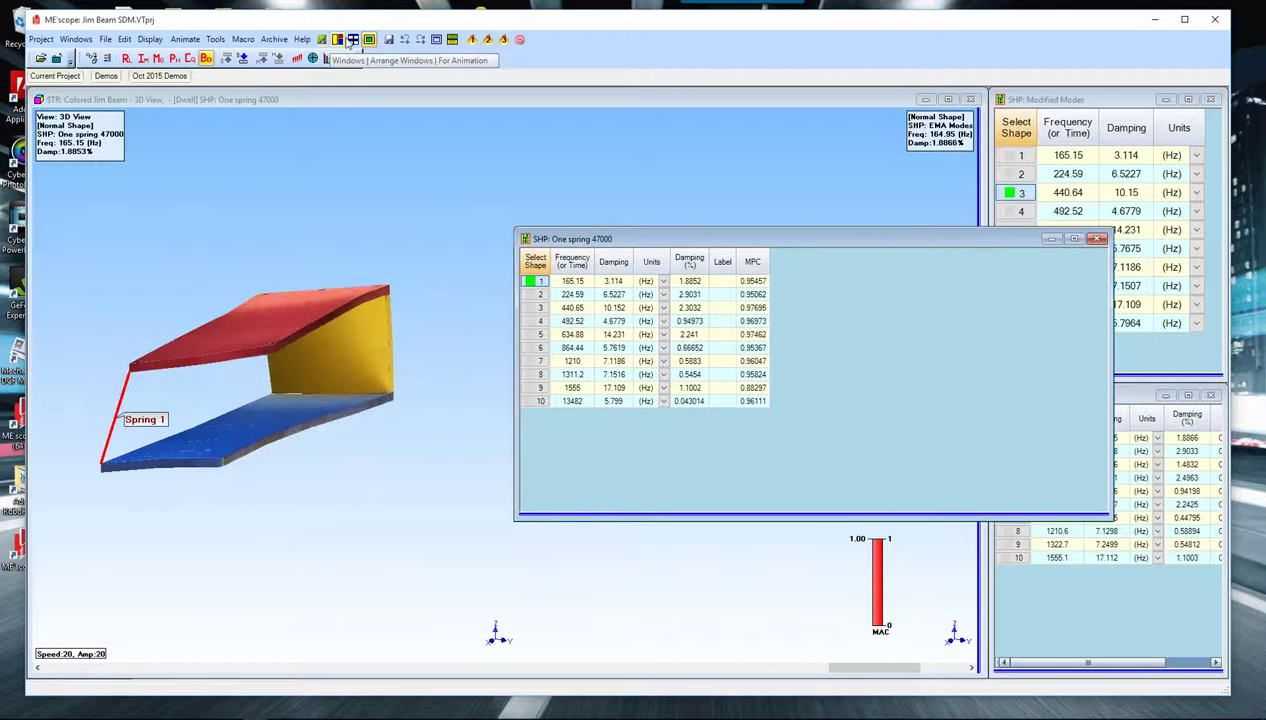
# Minimize the Modified Modes shape table, arrange the windows for animation, and widen the structure window beside the two shape tables.
pyautogui.click(1164, 100)
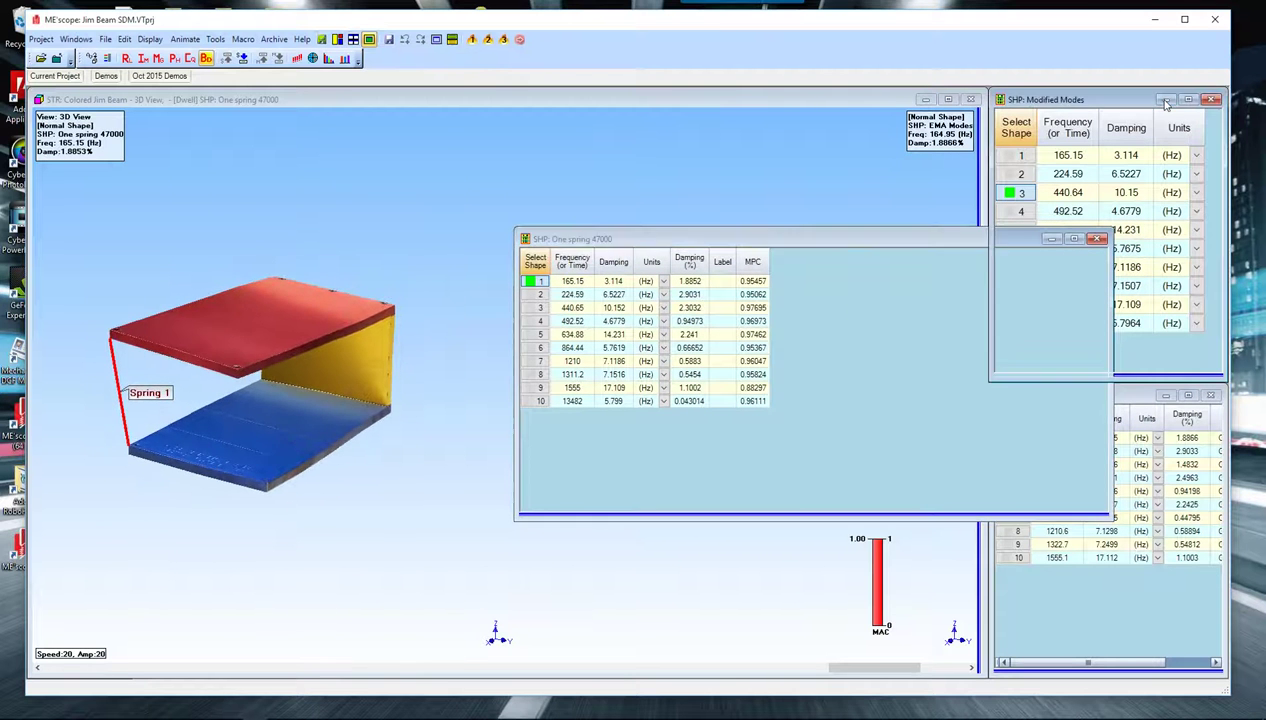
pyautogui.click(354, 41)
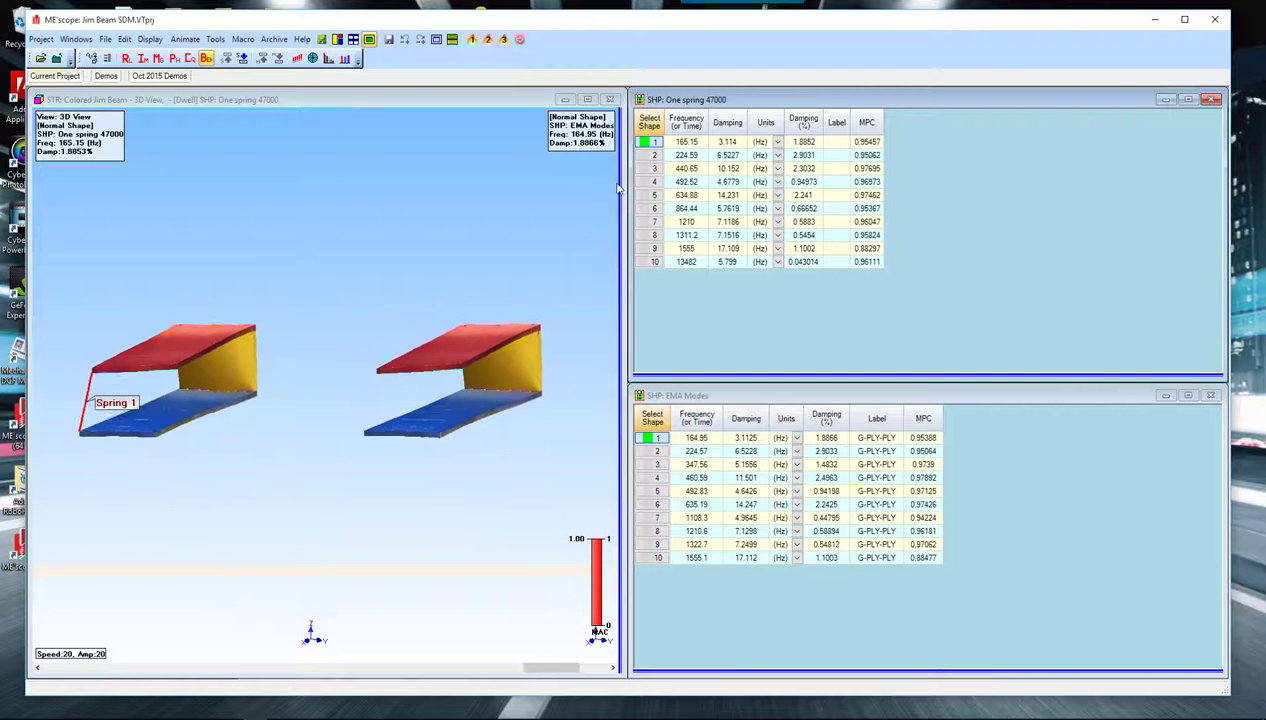
pyautogui.moveTo(623, 180); pyautogui.dragTo(887, 174)
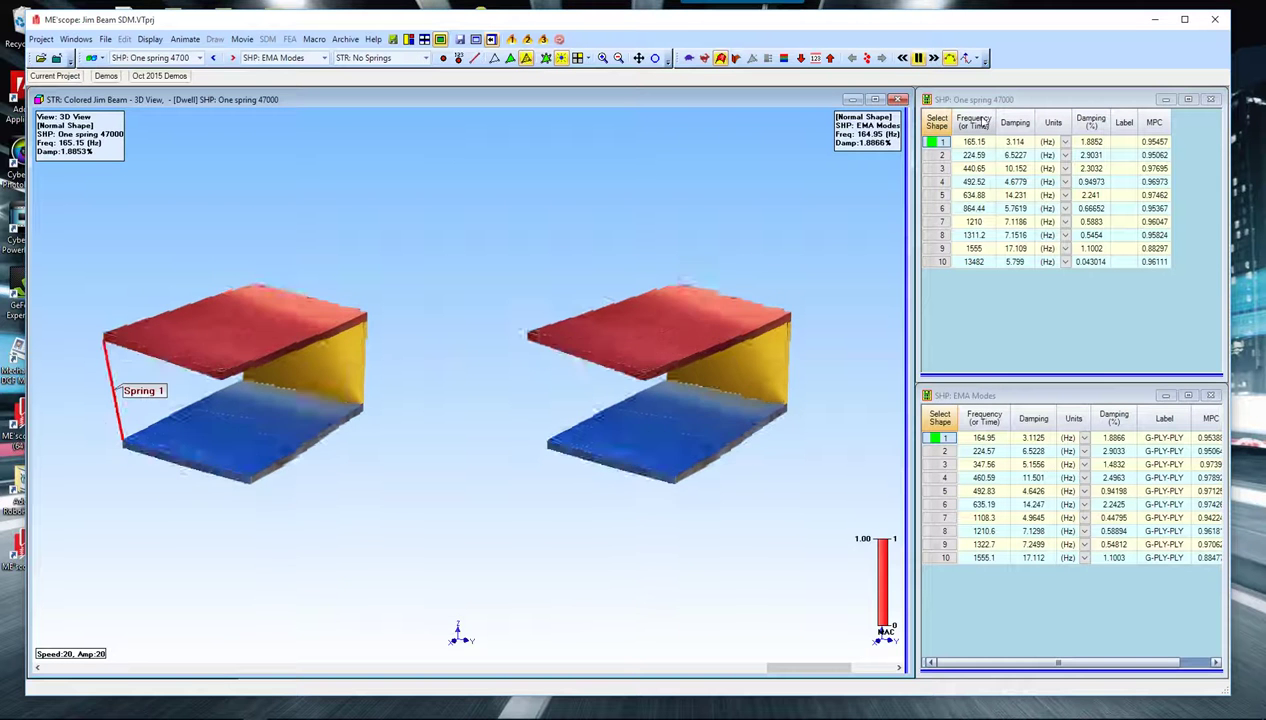
# Animate shapes 2 through 9 of One spring 47000 against their best-matching EMA Modes, comparing MAC values, and return to shape 3.
pyautogui.click(941, 157)
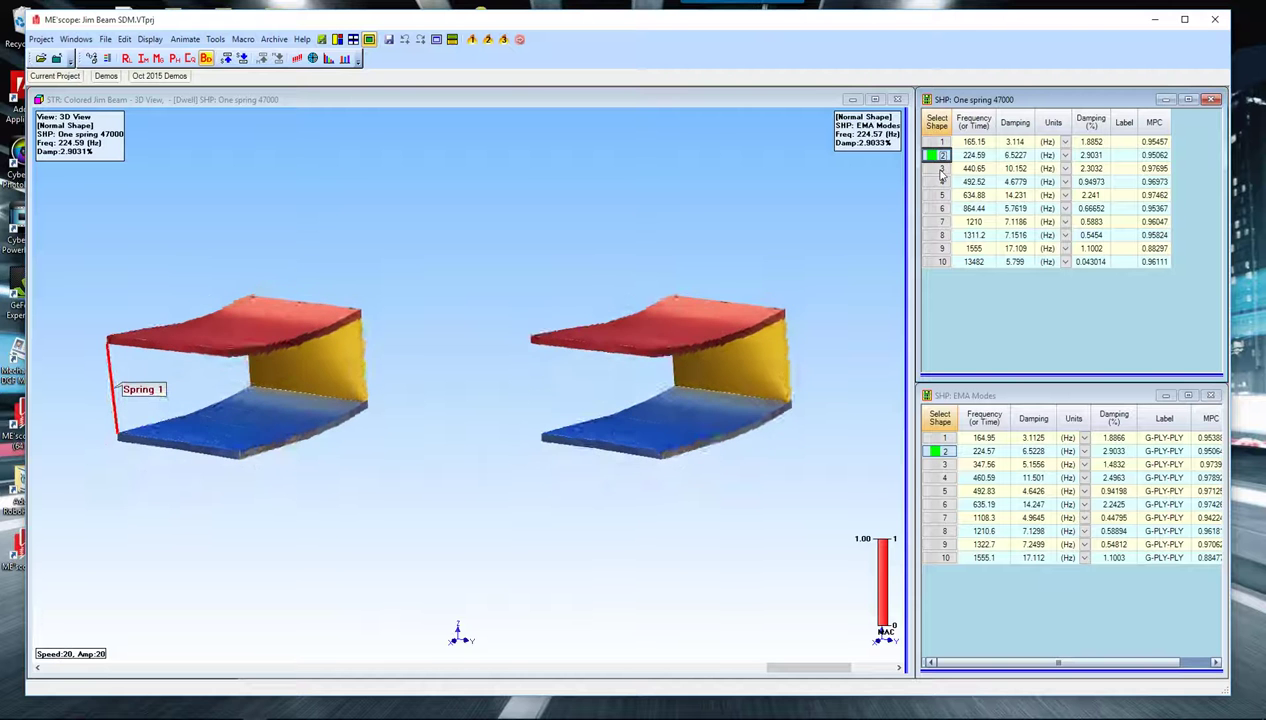
pyautogui.click(941, 169)
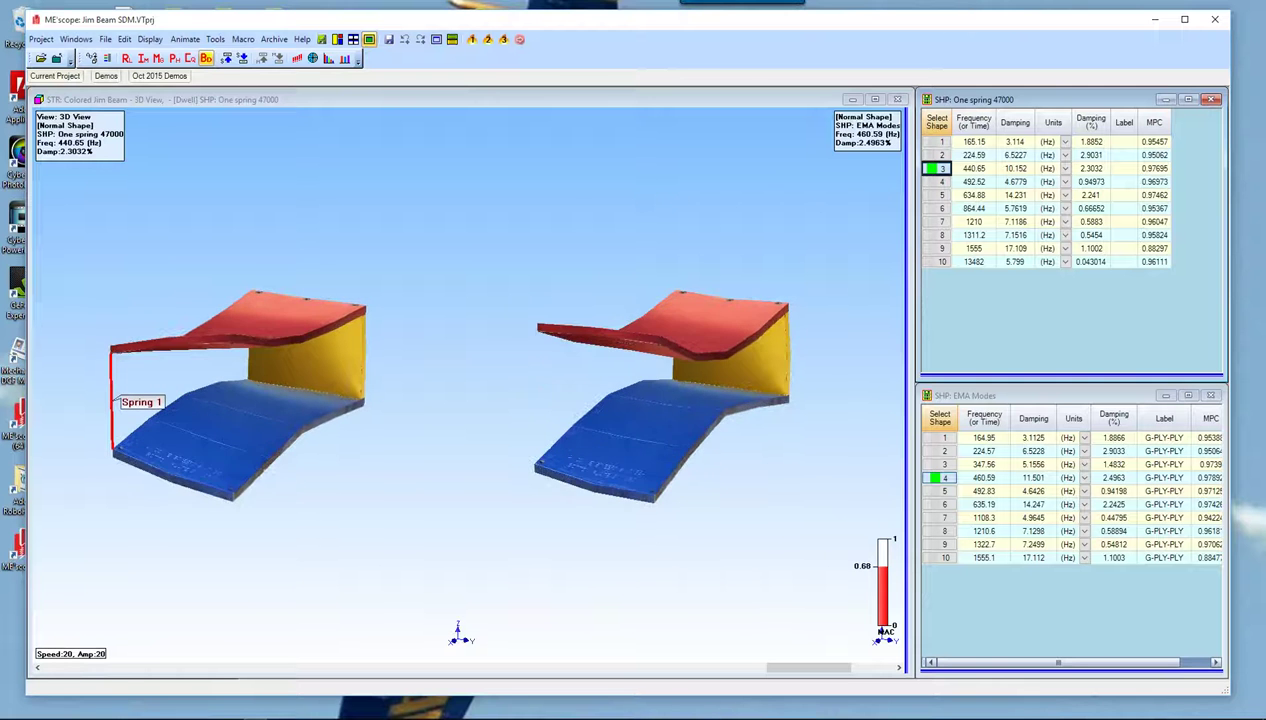
pyautogui.click(940, 183)
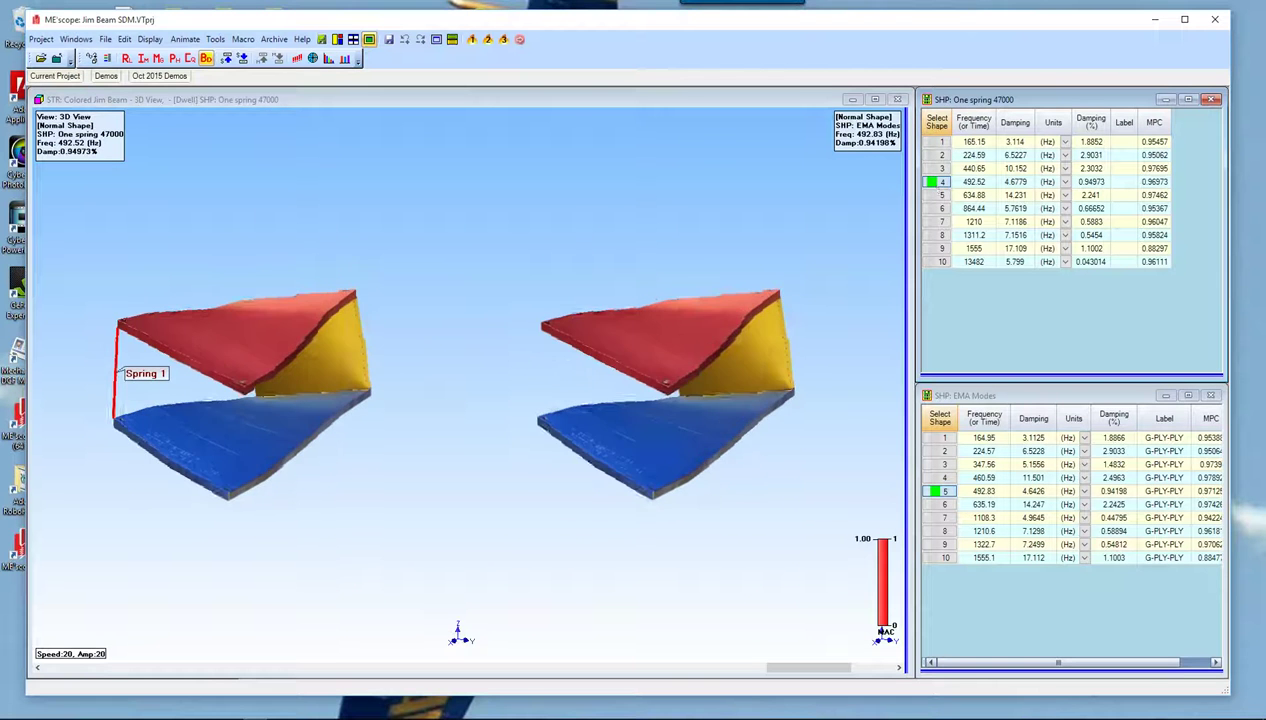
pyautogui.click(940, 195)
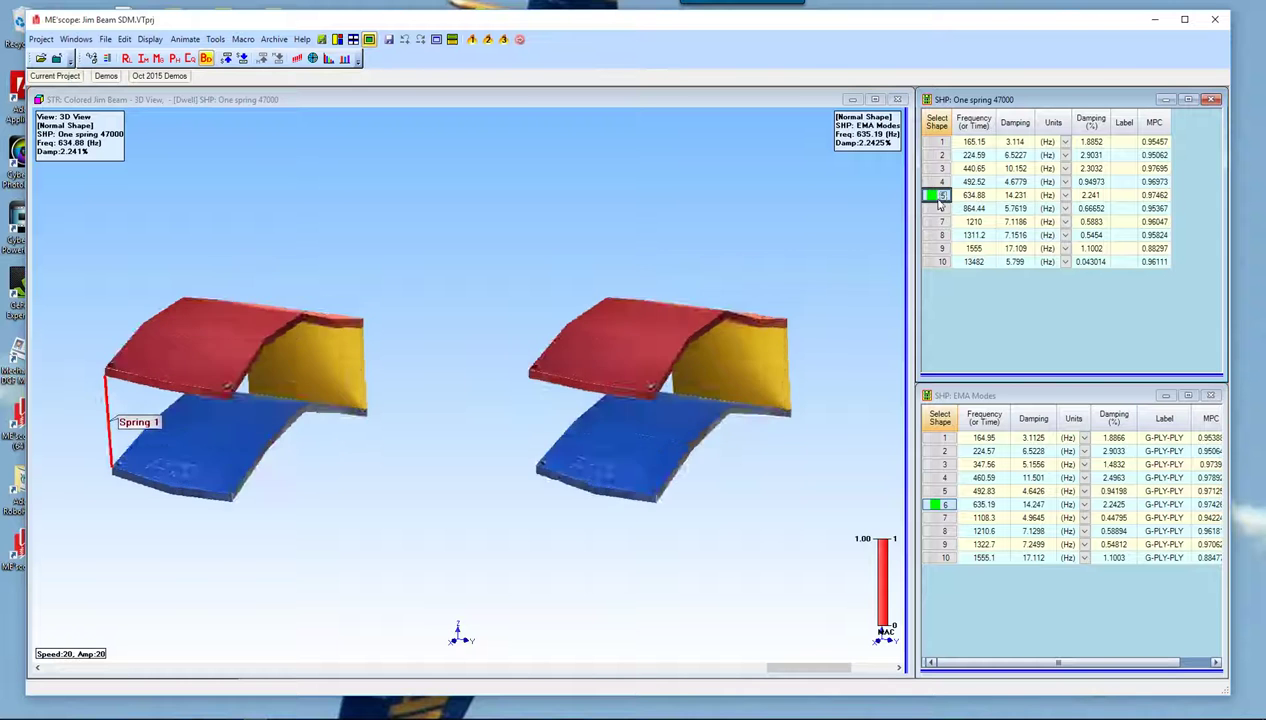
pyautogui.click(940, 208)
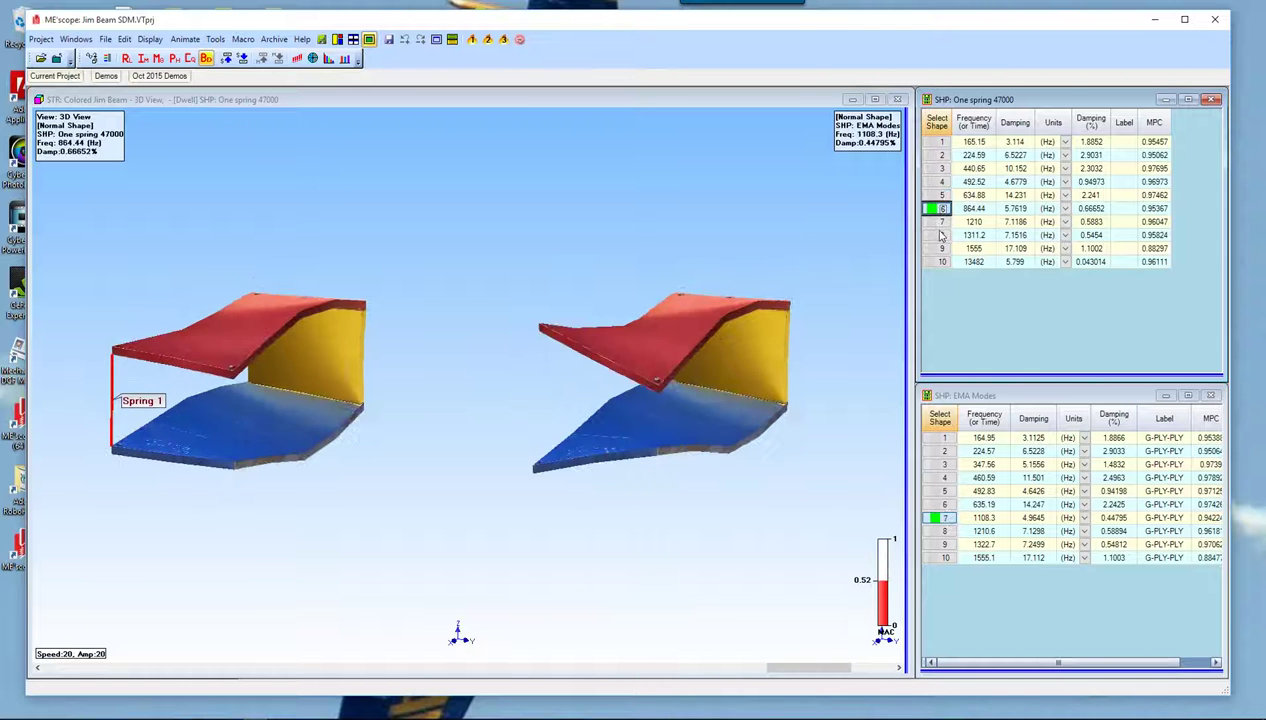
pyautogui.click(940, 222)
pyautogui.click(940, 235)
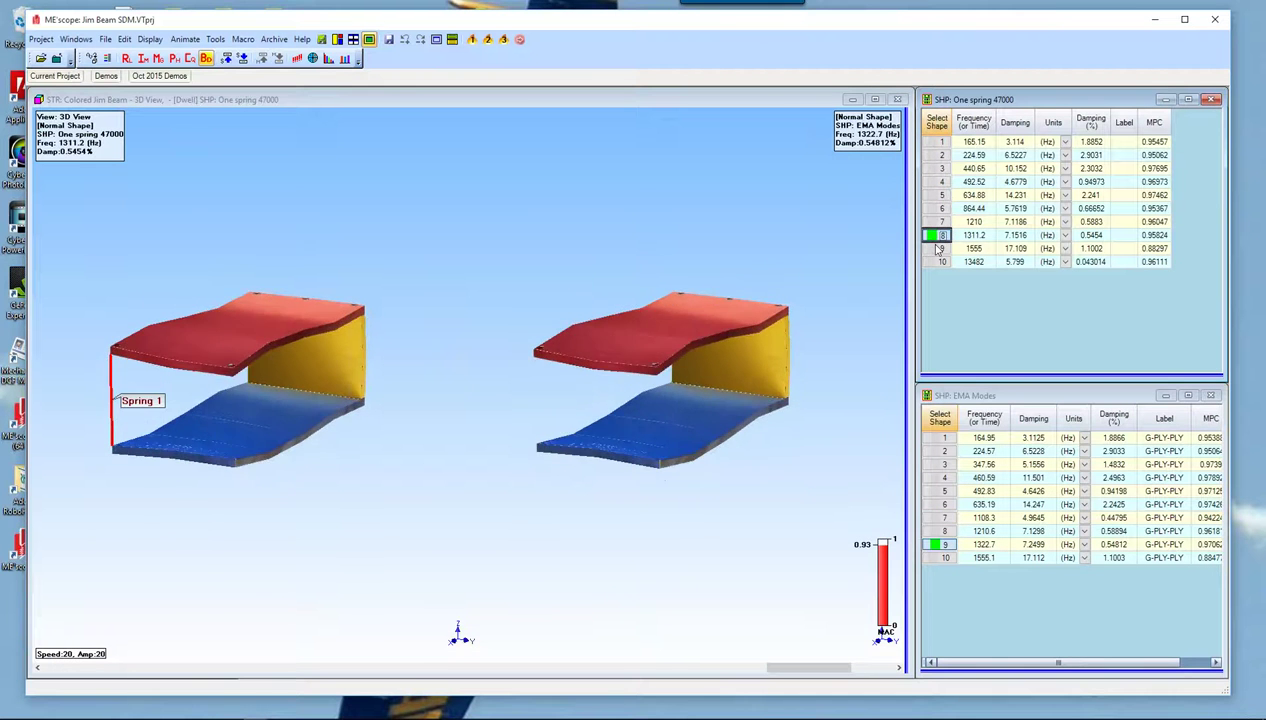
pyautogui.click(940, 248)
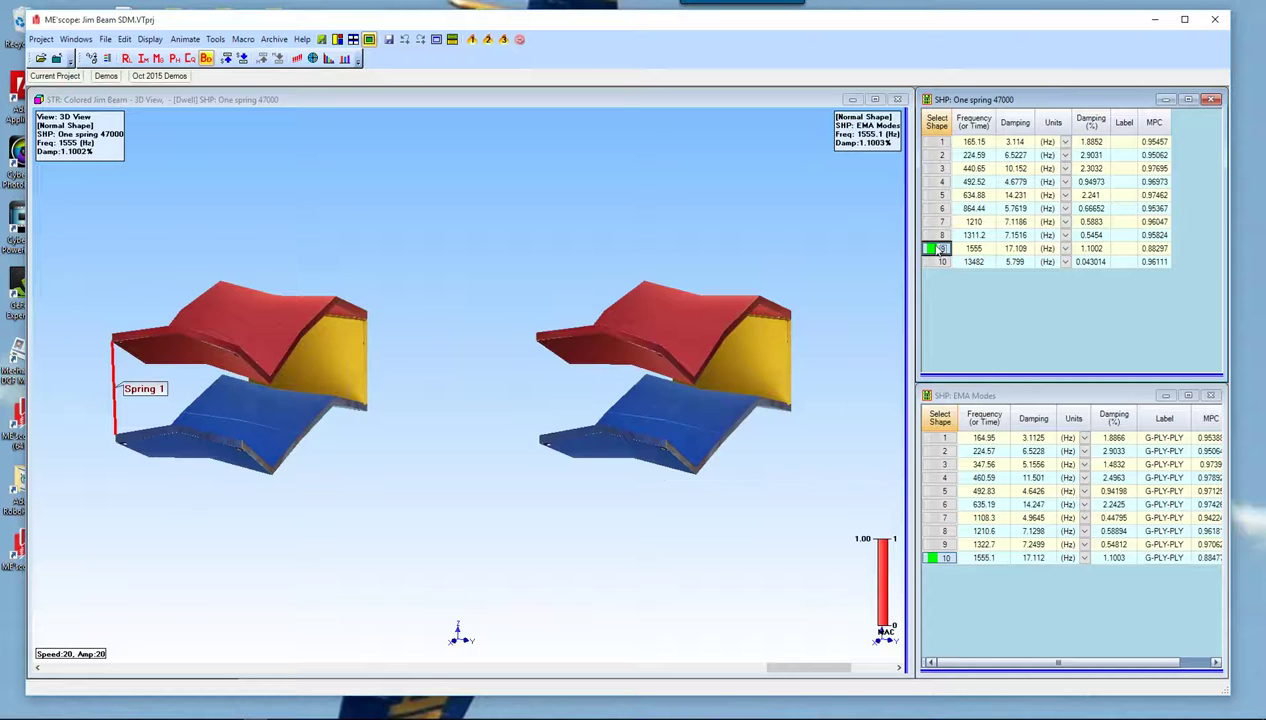
pyautogui.click(787, 232)
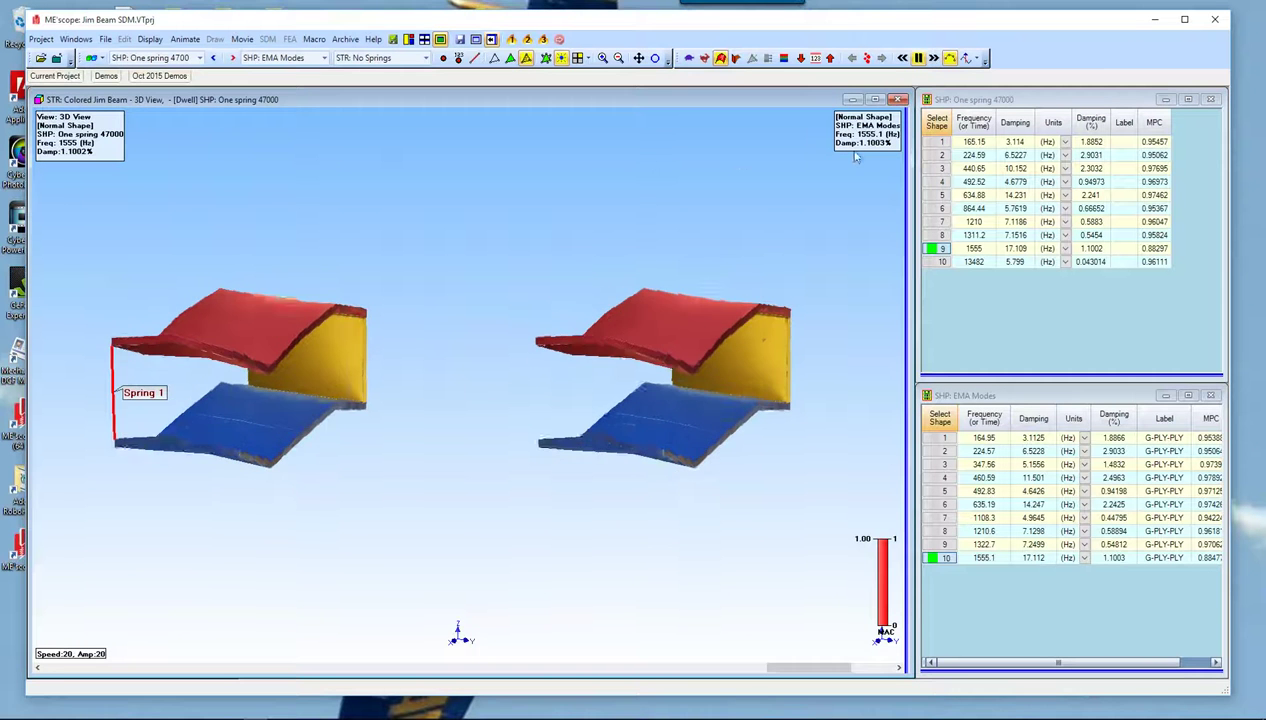
pyautogui.click(938, 168)
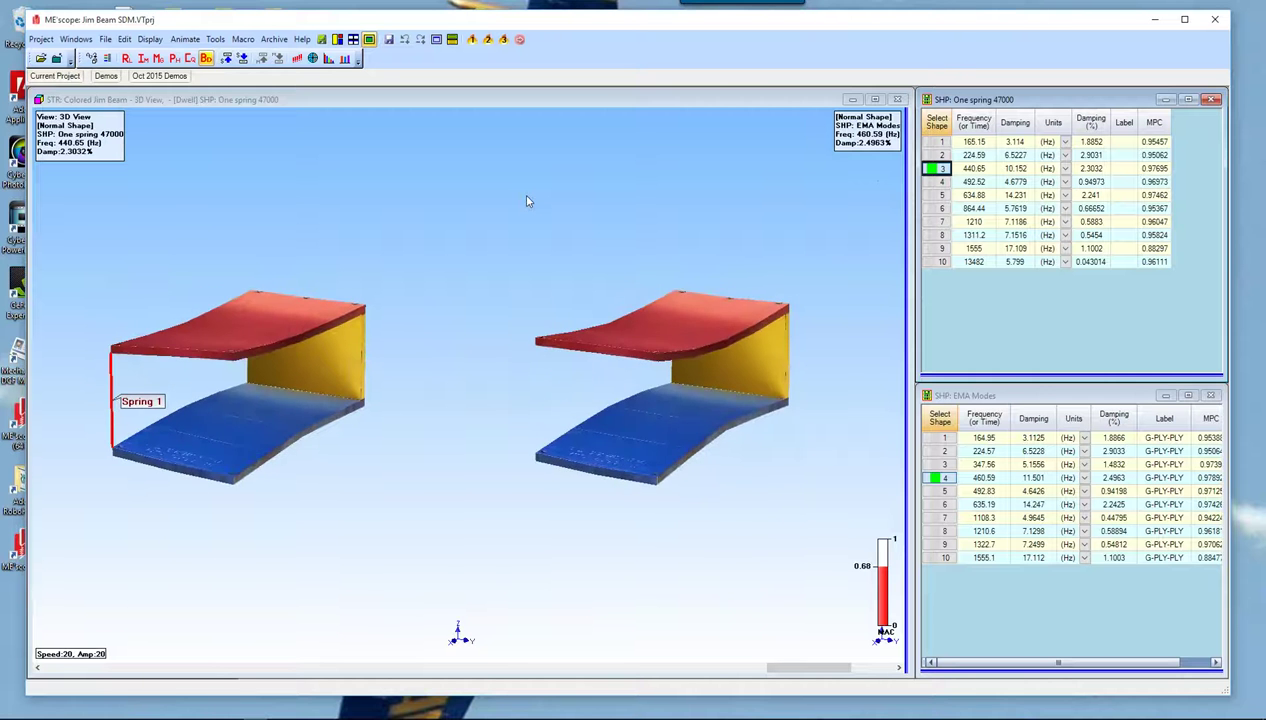
# Open the Oct 2015 Demos project list.
pyautogui.click(100, 78)
pyautogui.click(158, 79)
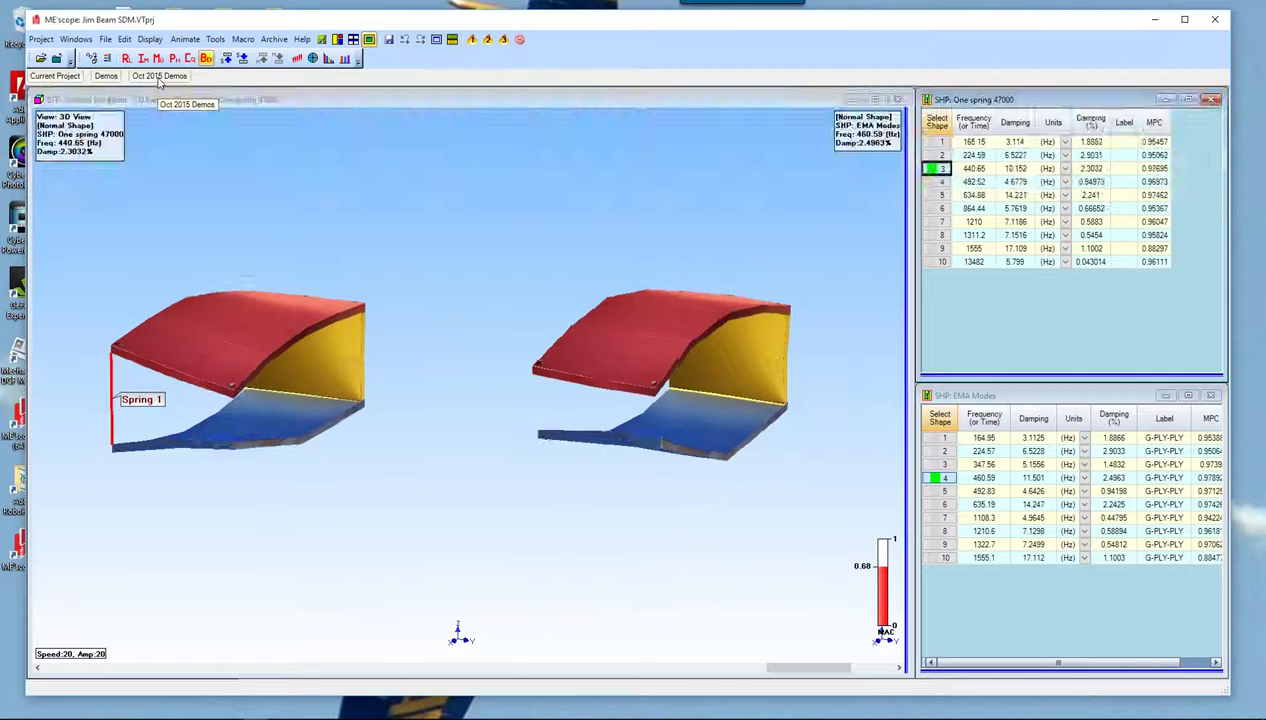